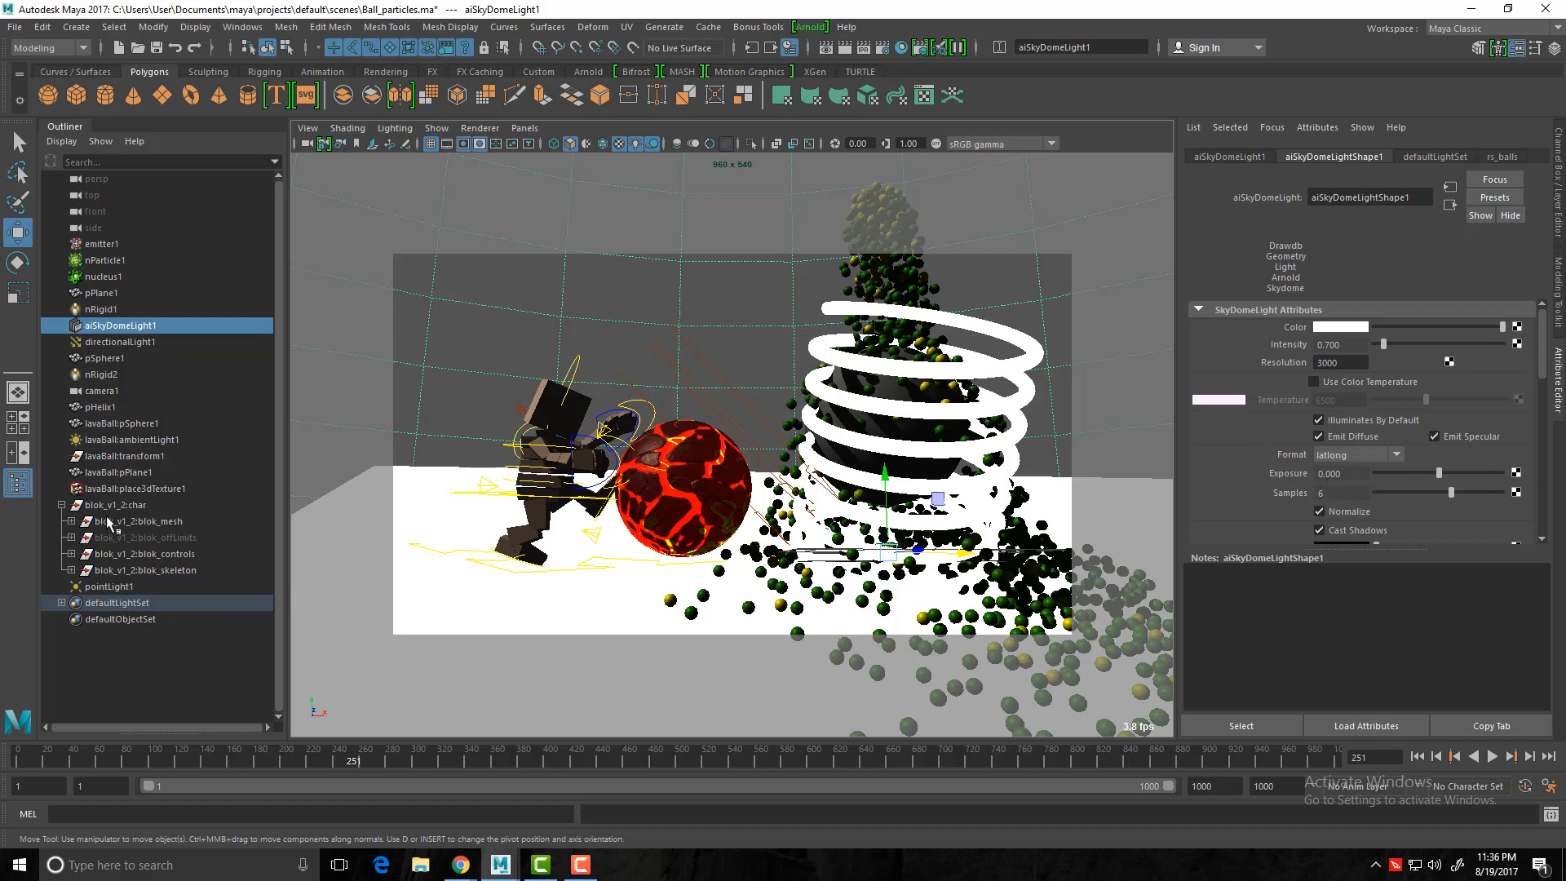
Step: Inspect the scene's block character, lava ball, sky dome light, helix and inner sphere by selecting each one
{"action": "left_click", "coordinate": [104, 508]}
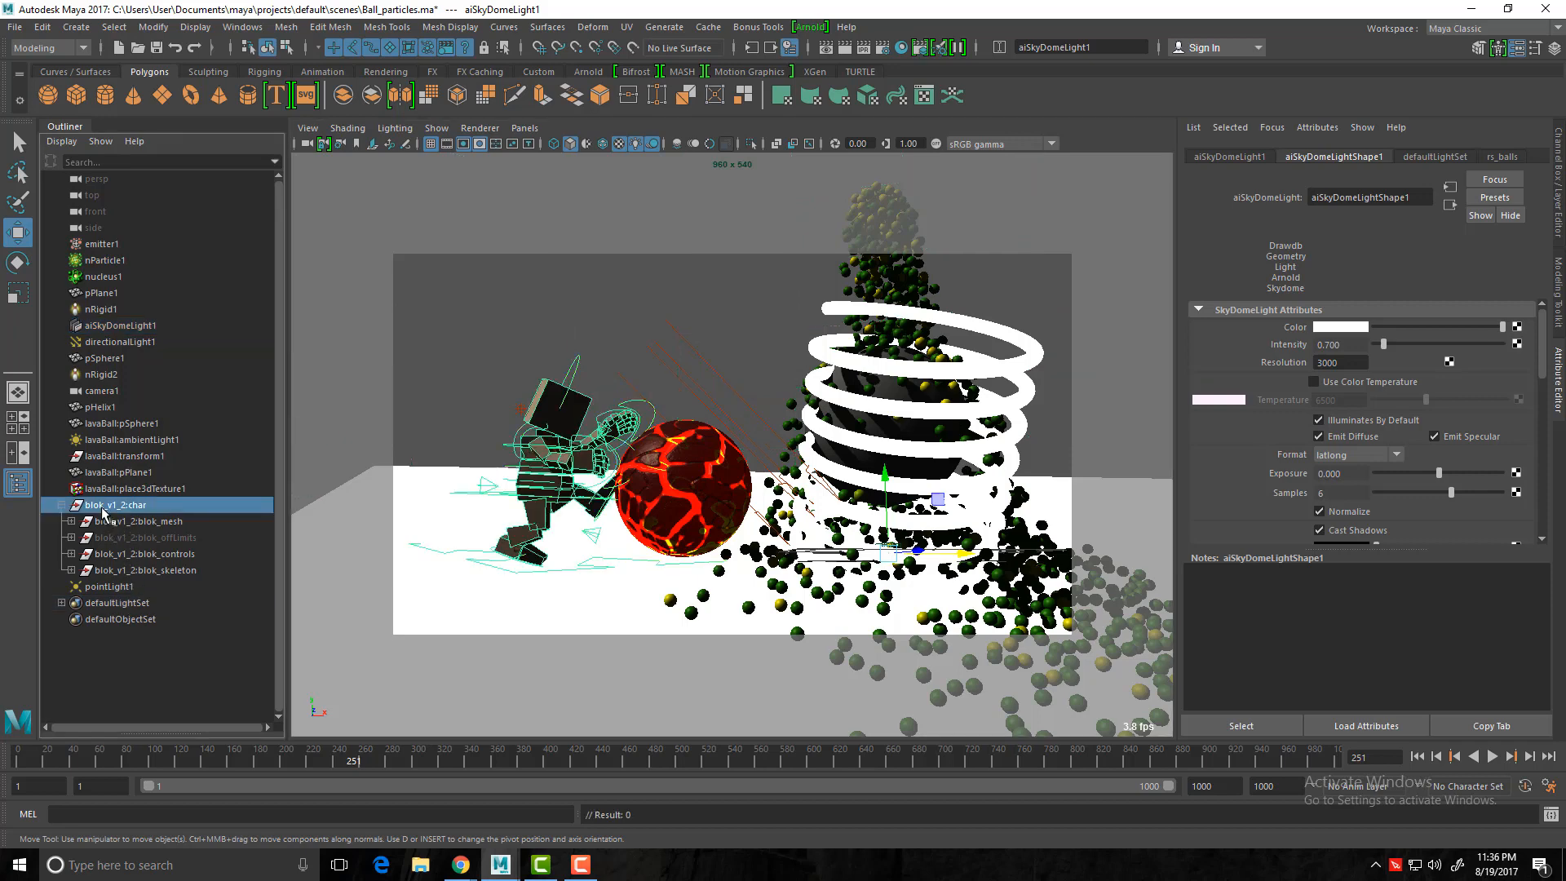
{"action": "left_click", "coordinate": [689, 448]}
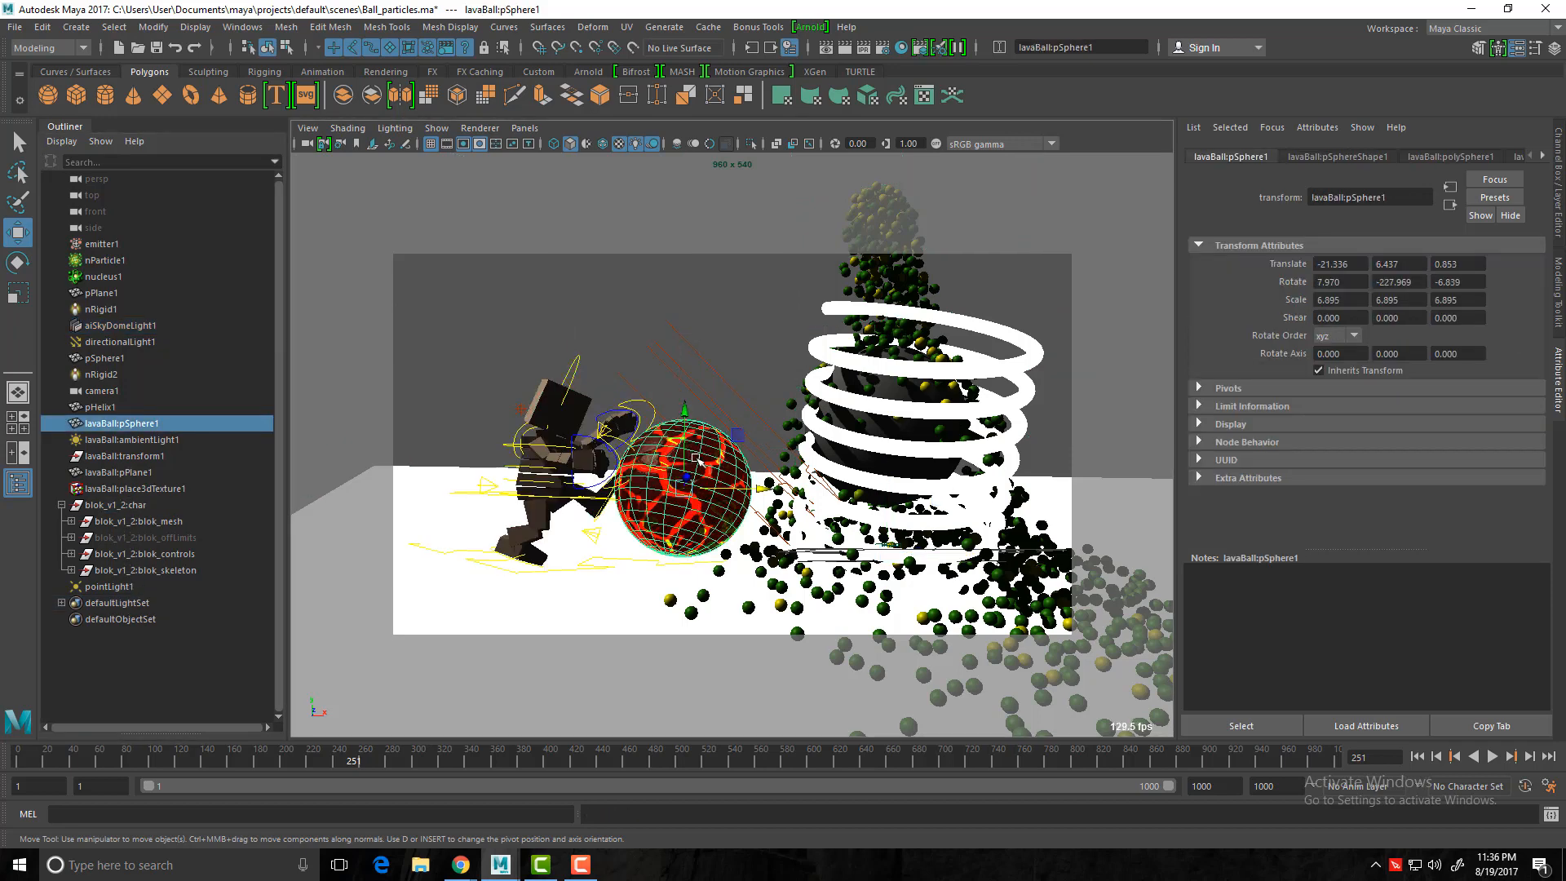
{"action": "right_click_drag", "start_coordinate": [734, 492], "coordinate": [727, 495]}
{"action": "scroll", "coordinate": [721, 492], "scroll_direction": "up", "scroll_amount": 3}
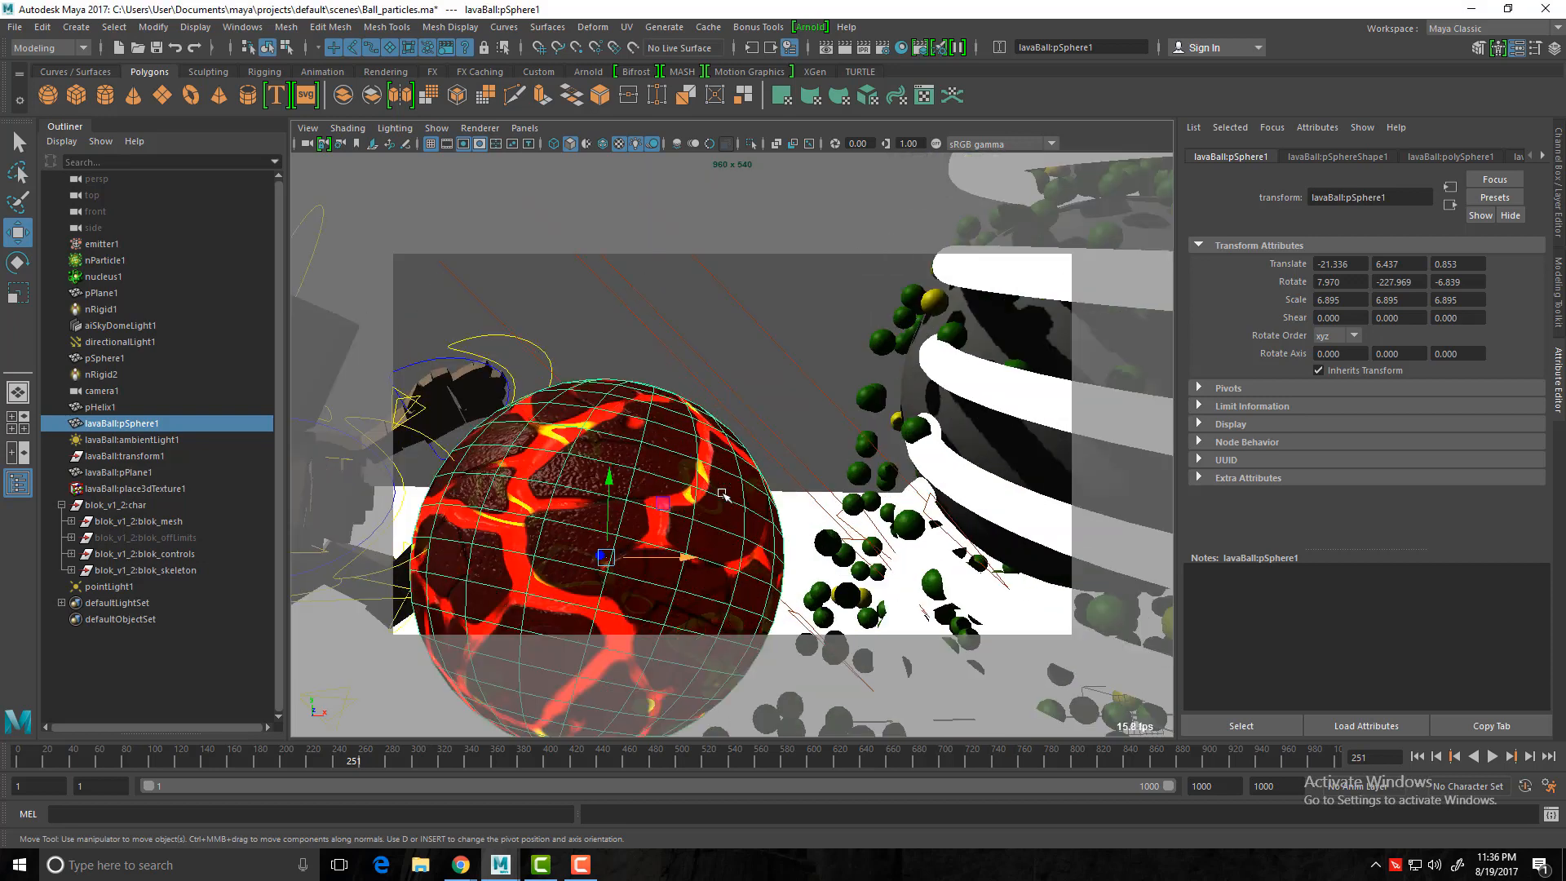
{"action": "scroll", "coordinate": [722, 492], "scroll_direction": "down", "scroll_amount": 2}
{"action": "left_click", "coordinate": [689, 343]}
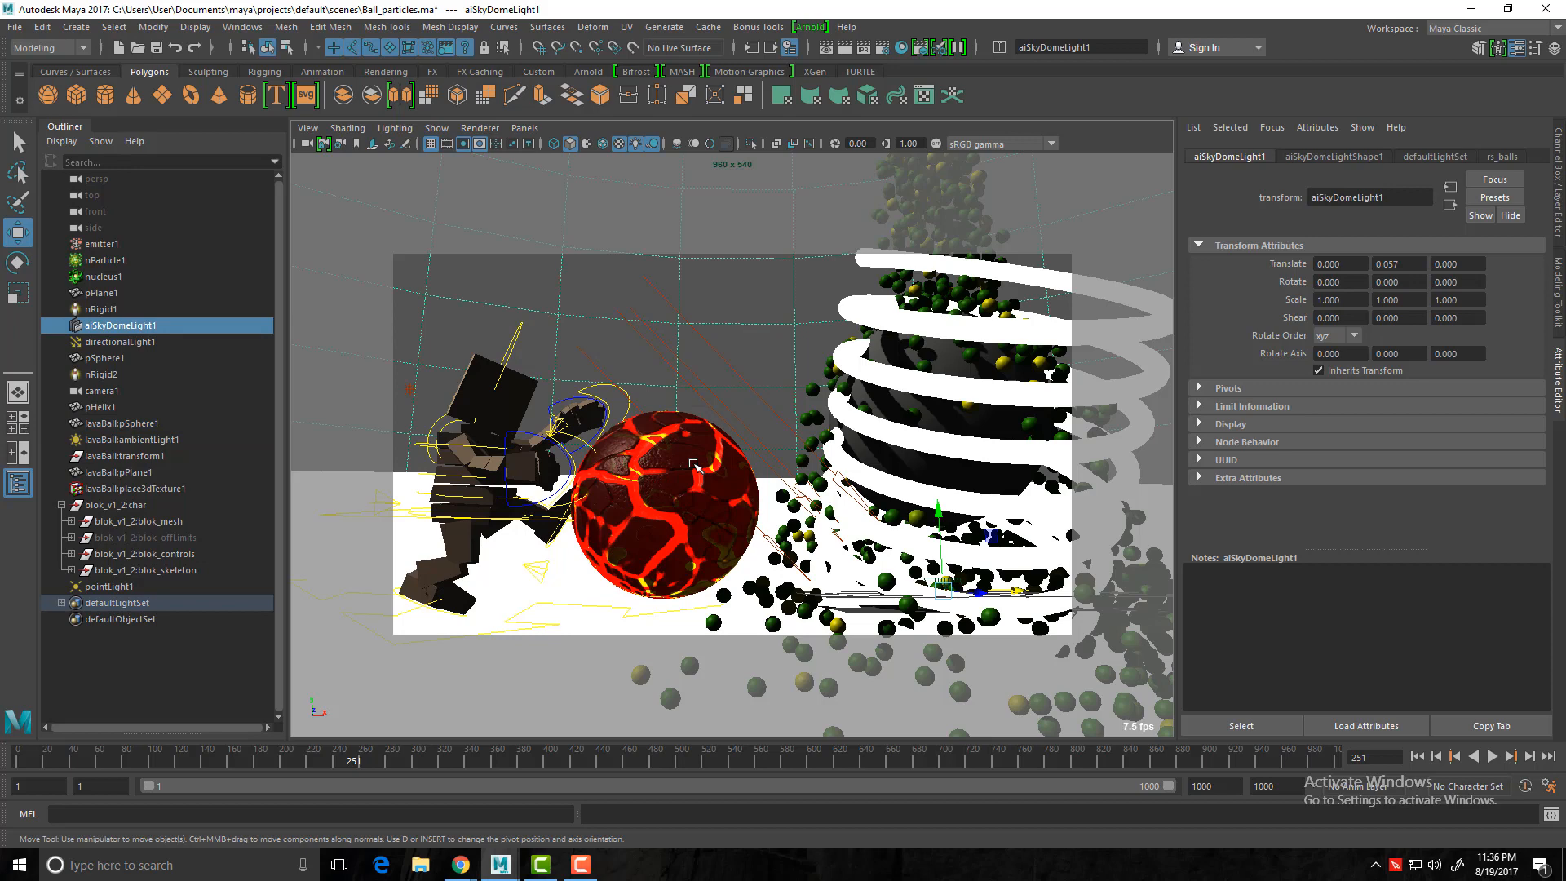
{"action": "left_click", "coordinate": [845, 314]}
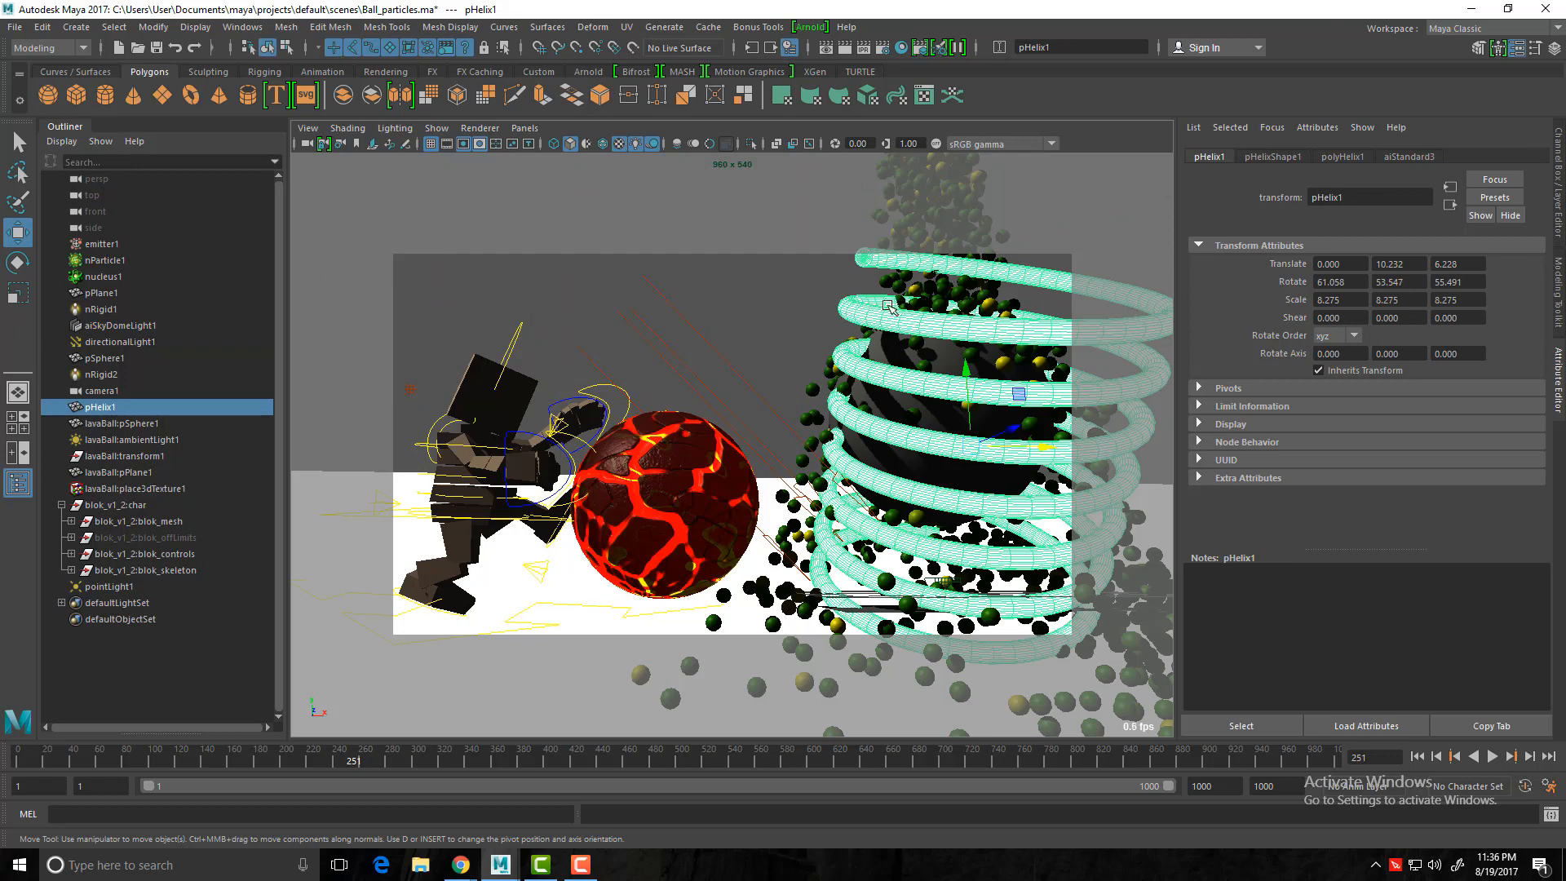
{"action": "left_click", "coordinate": [886, 356]}
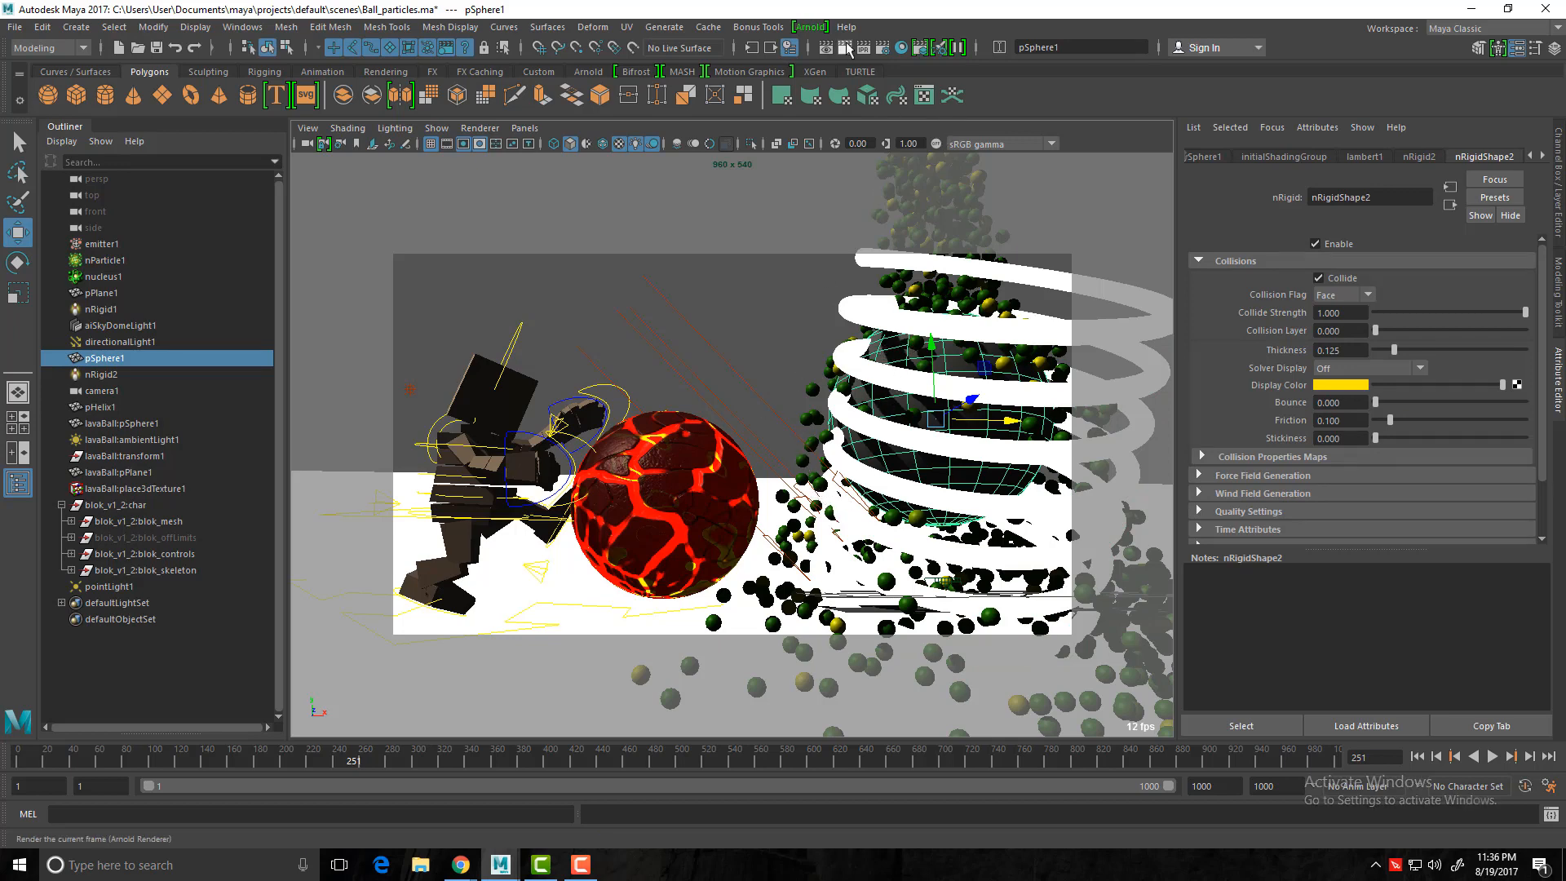
Step: Render the scene from cameraShape1 in the Arnold RenderView, stop the render and set the window aside from the viewport
{"action": "left_click", "coordinate": [810, 27]}
{"action": "left_click", "coordinate": [852, 65]}
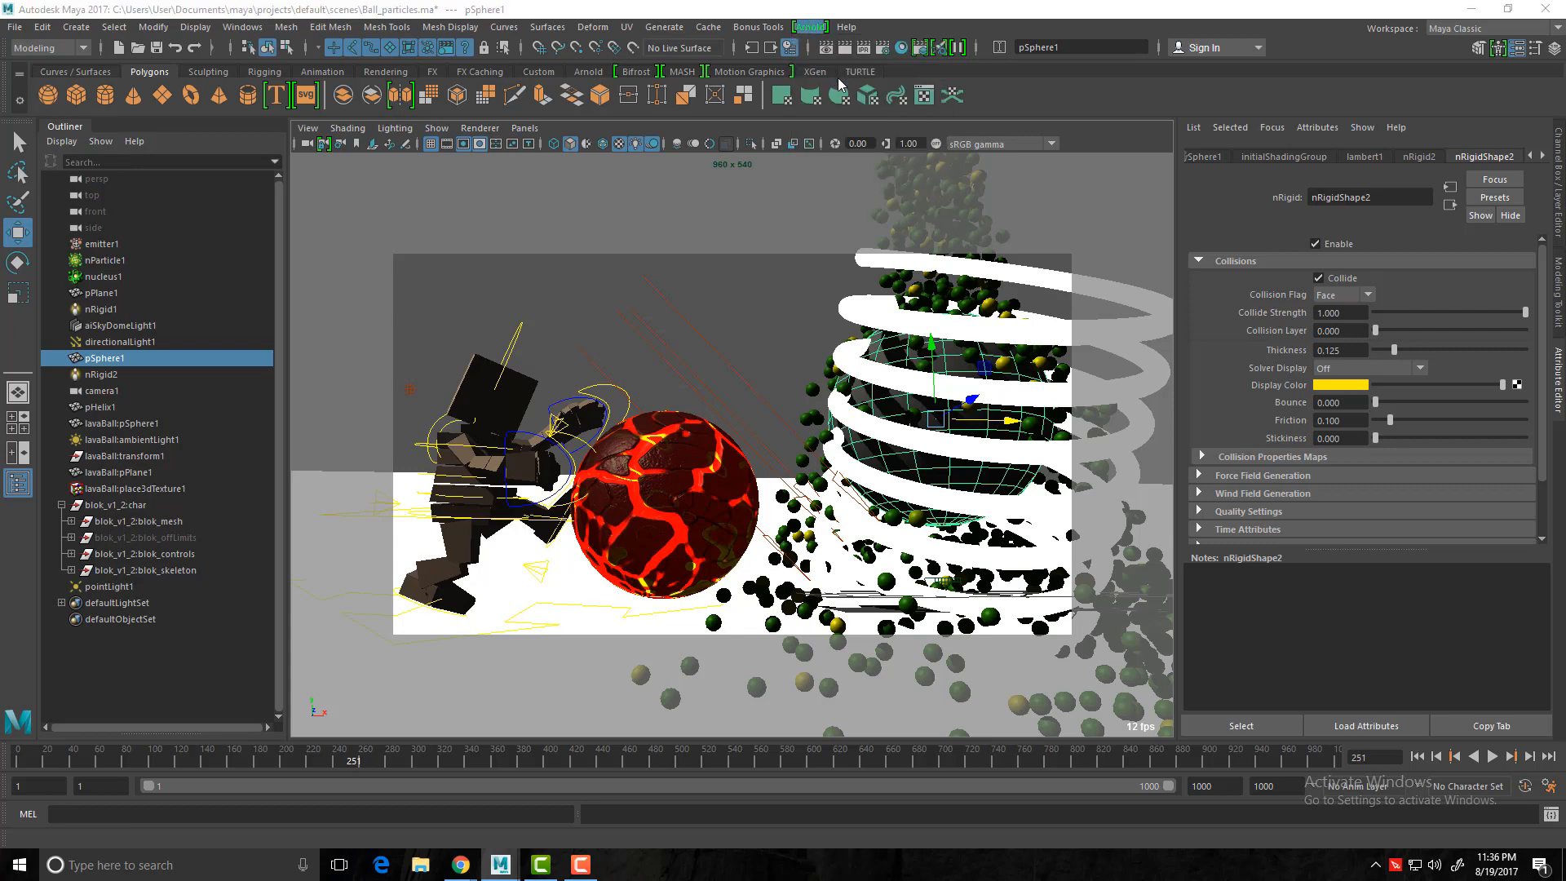
{"action": "left_click_drag", "start_coordinate": [457, 179], "coordinate": [777, 102]}
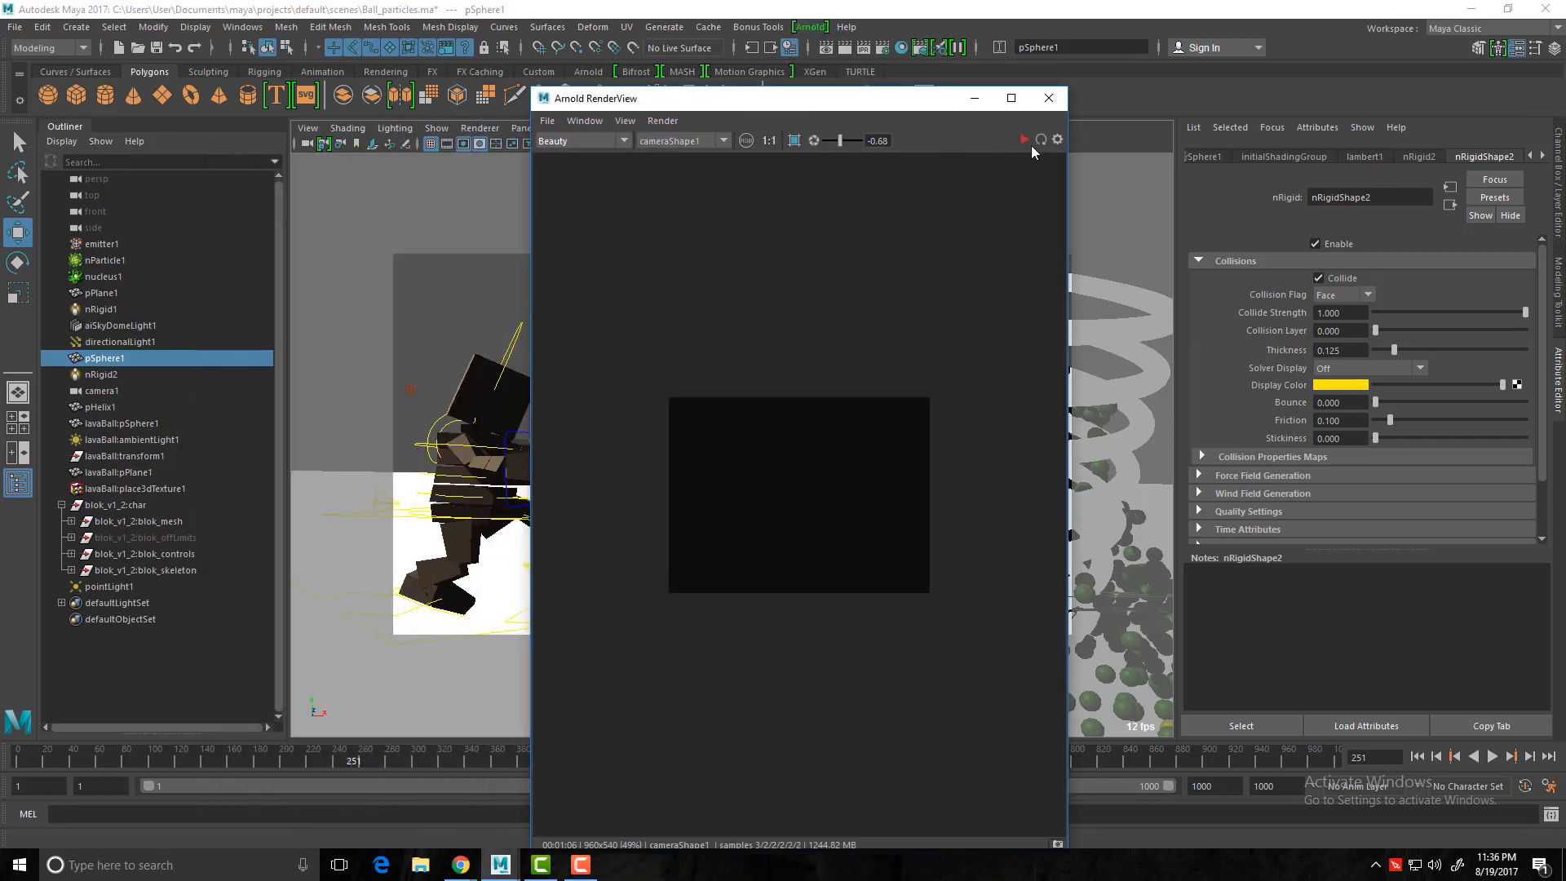
{"action": "left_click", "coordinate": [1026, 141]}
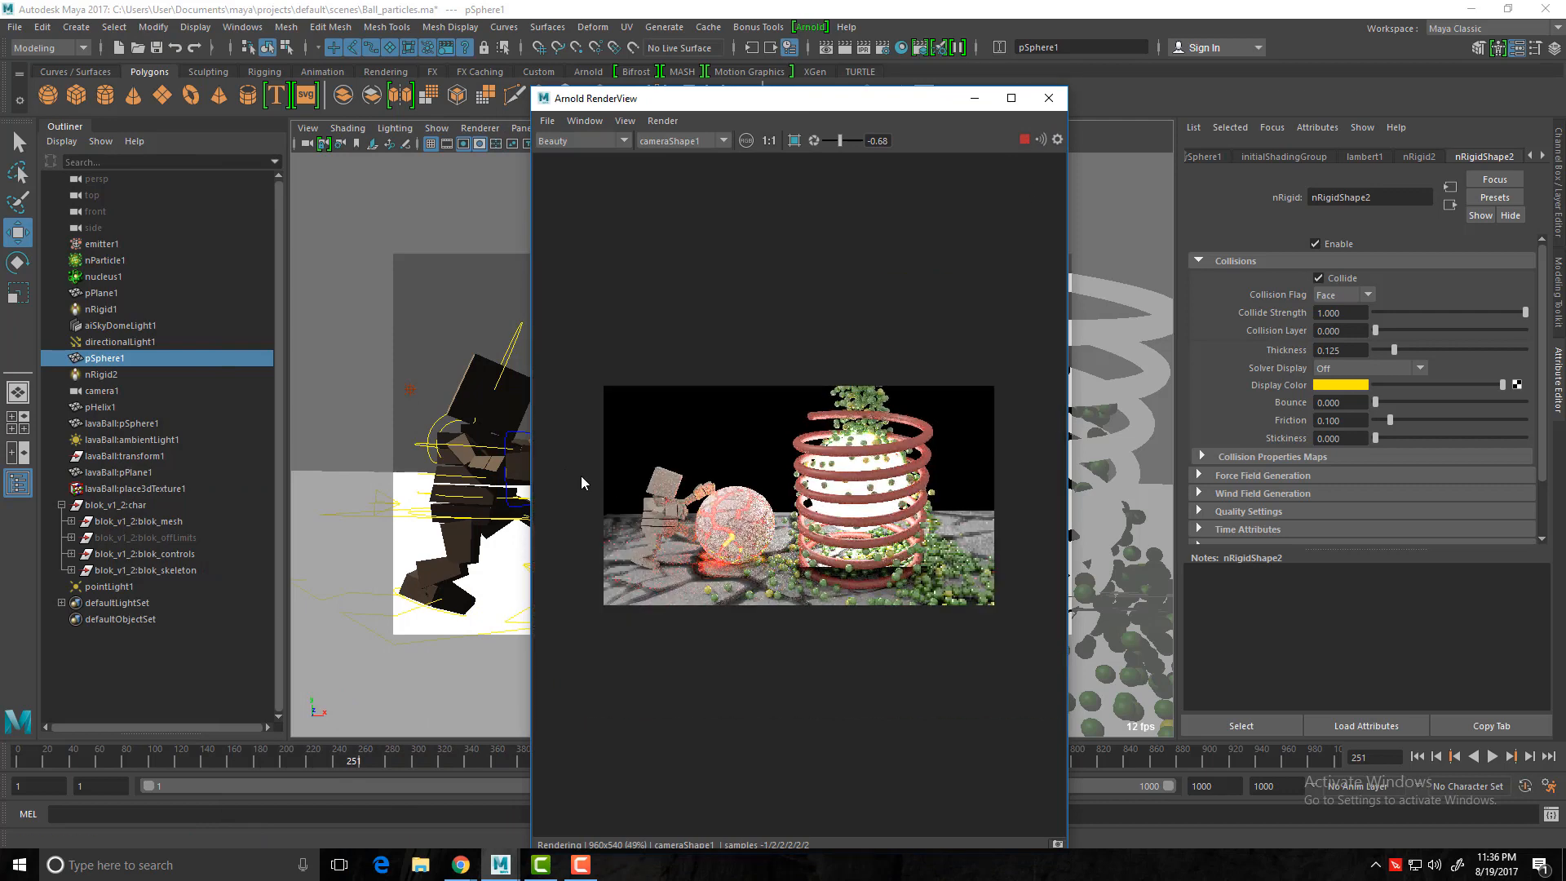
{"action": "scroll", "coordinate": [570, 466], "scroll_direction": "up", "scroll_amount": 2}
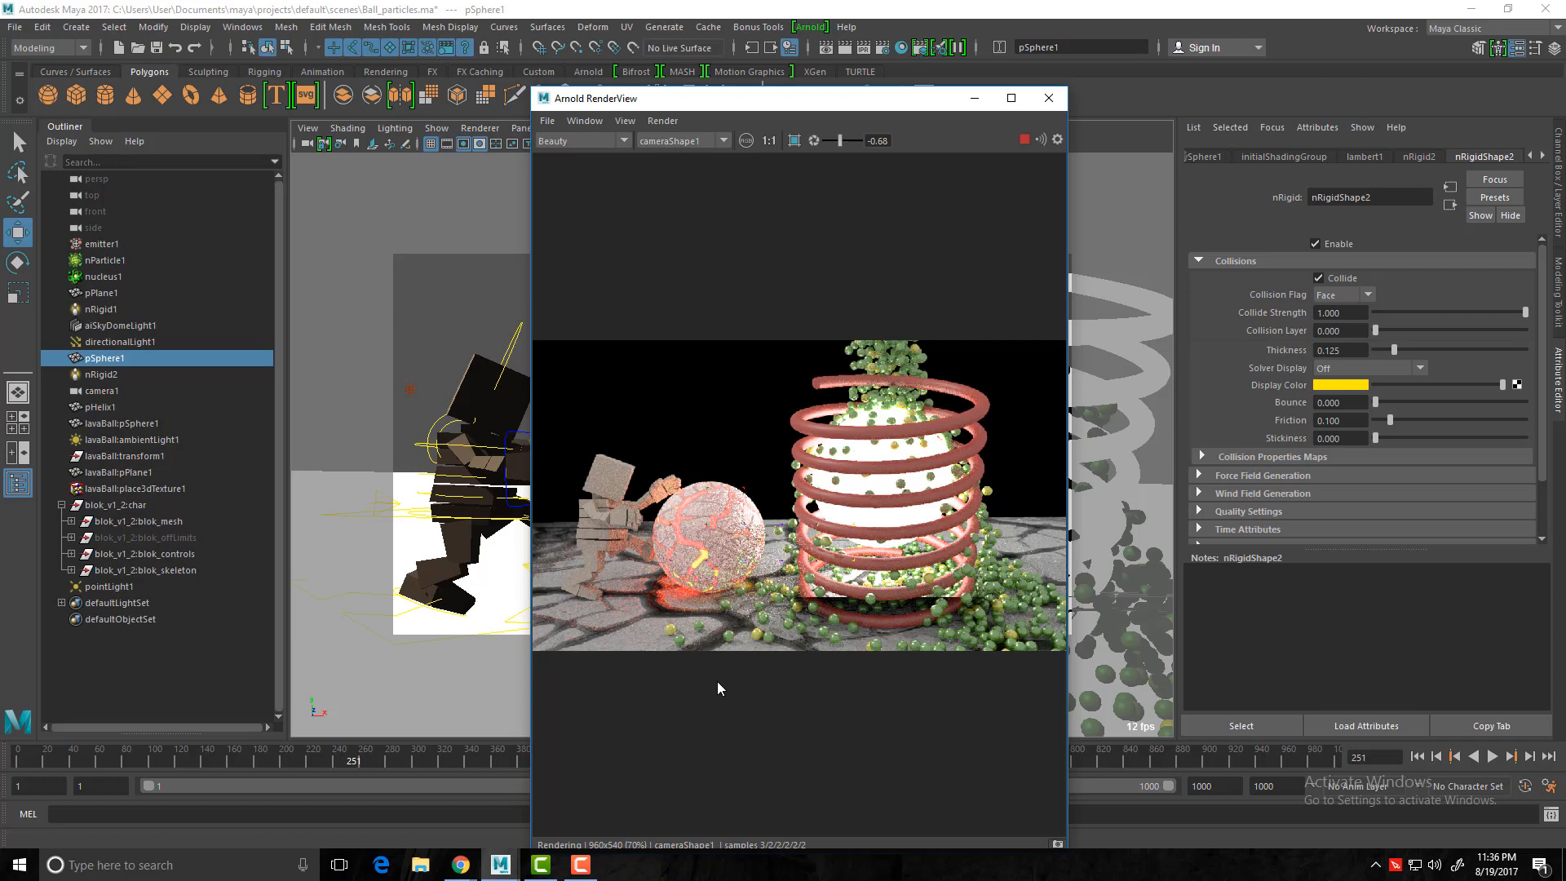
{"action": "left_click", "coordinate": [1024, 140]}
{"action": "left_click_drag", "start_coordinate": [921, 104], "coordinate": [424, 176]}
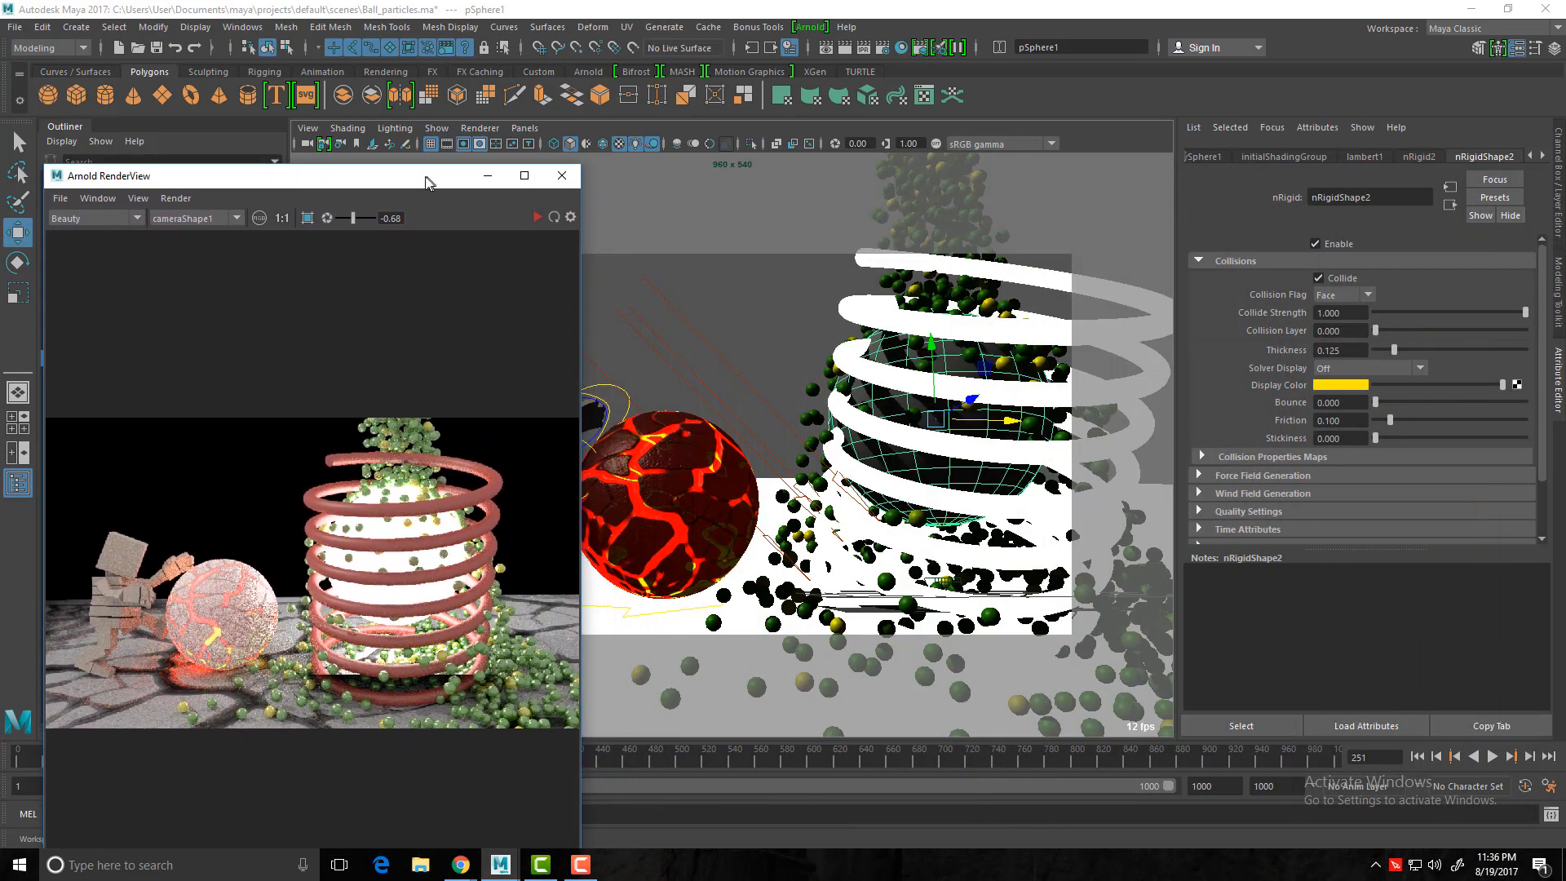
Step: Select the particle system, switch to the perspective view and frame the character, lava ball and helix together
{"action": "left_click", "coordinate": [807, 424]}
{"action": "key", "text": "space"}
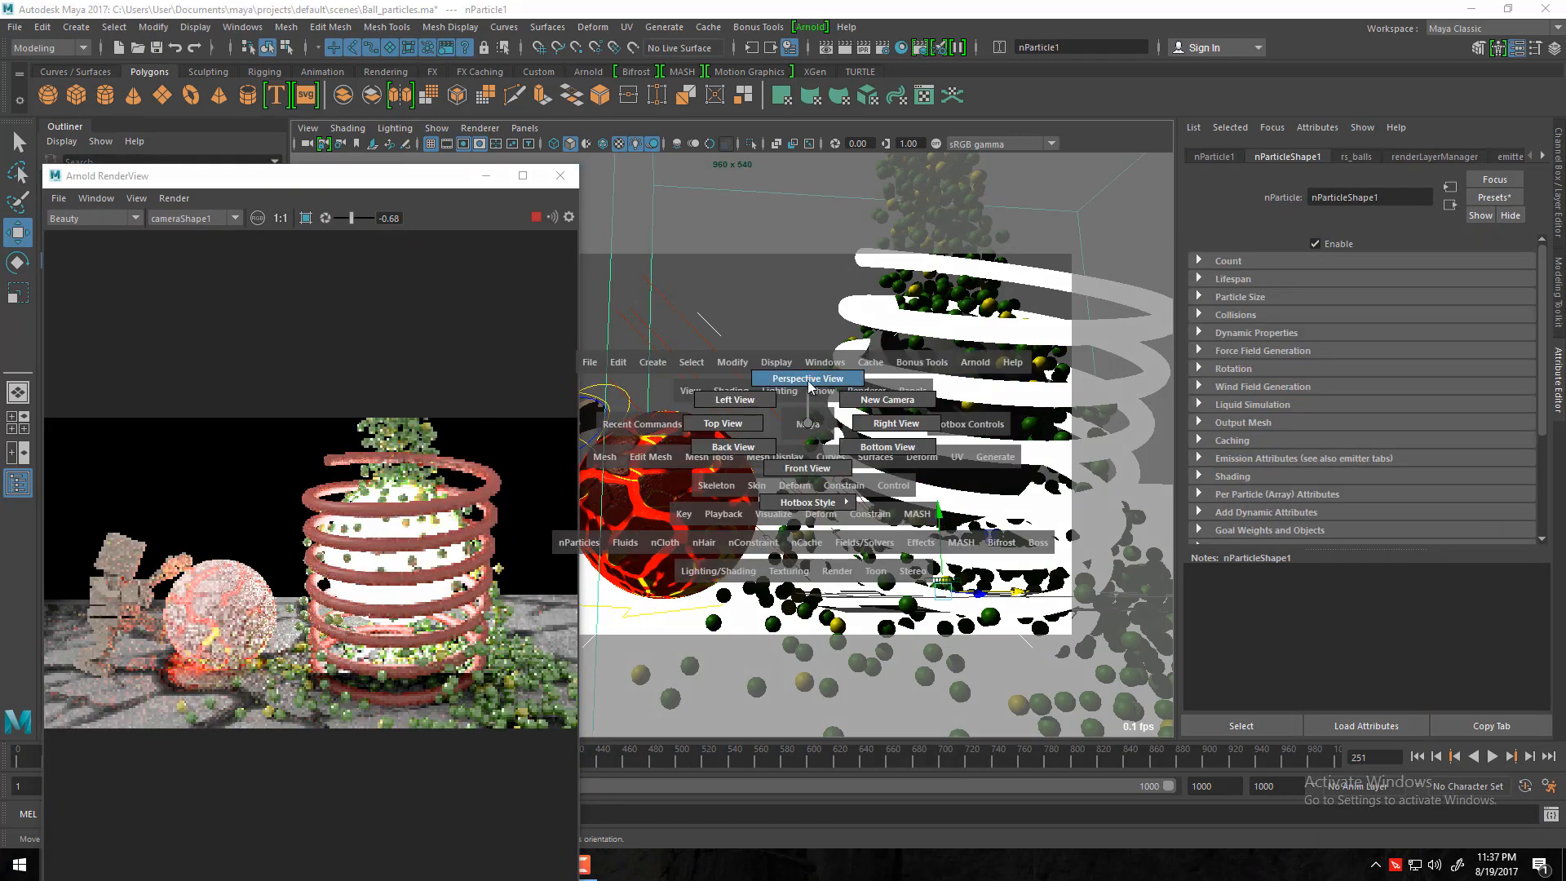
{"action": "left_click_drag", "start_coordinate": [808, 381], "coordinate": [807, 378]}
{"action": "middle_click_drag", "start_coordinate": [774, 440], "coordinate": [885, 415], "text": "alt"}
{"action": "right_click_drag", "start_coordinate": [884, 414], "coordinate": [779, 423], "text": "alt"}
{"action": "mouse_move", "coordinate": [778, 423]}
{"action": "middle_mouse_down", "text": "alt"}
{"action": "mouse_move", "coordinate": [830, 429]}
{"action": "mouse_move", "coordinate": [734, 414]}
{"action": "mouse_move", "coordinate": [751, 425]}
{"action": "middle_mouse_up", "text": "alt"}
{"action": "right_click_drag", "start_coordinate": [751, 425], "coordinate": [719, 418], "text": "alt"}
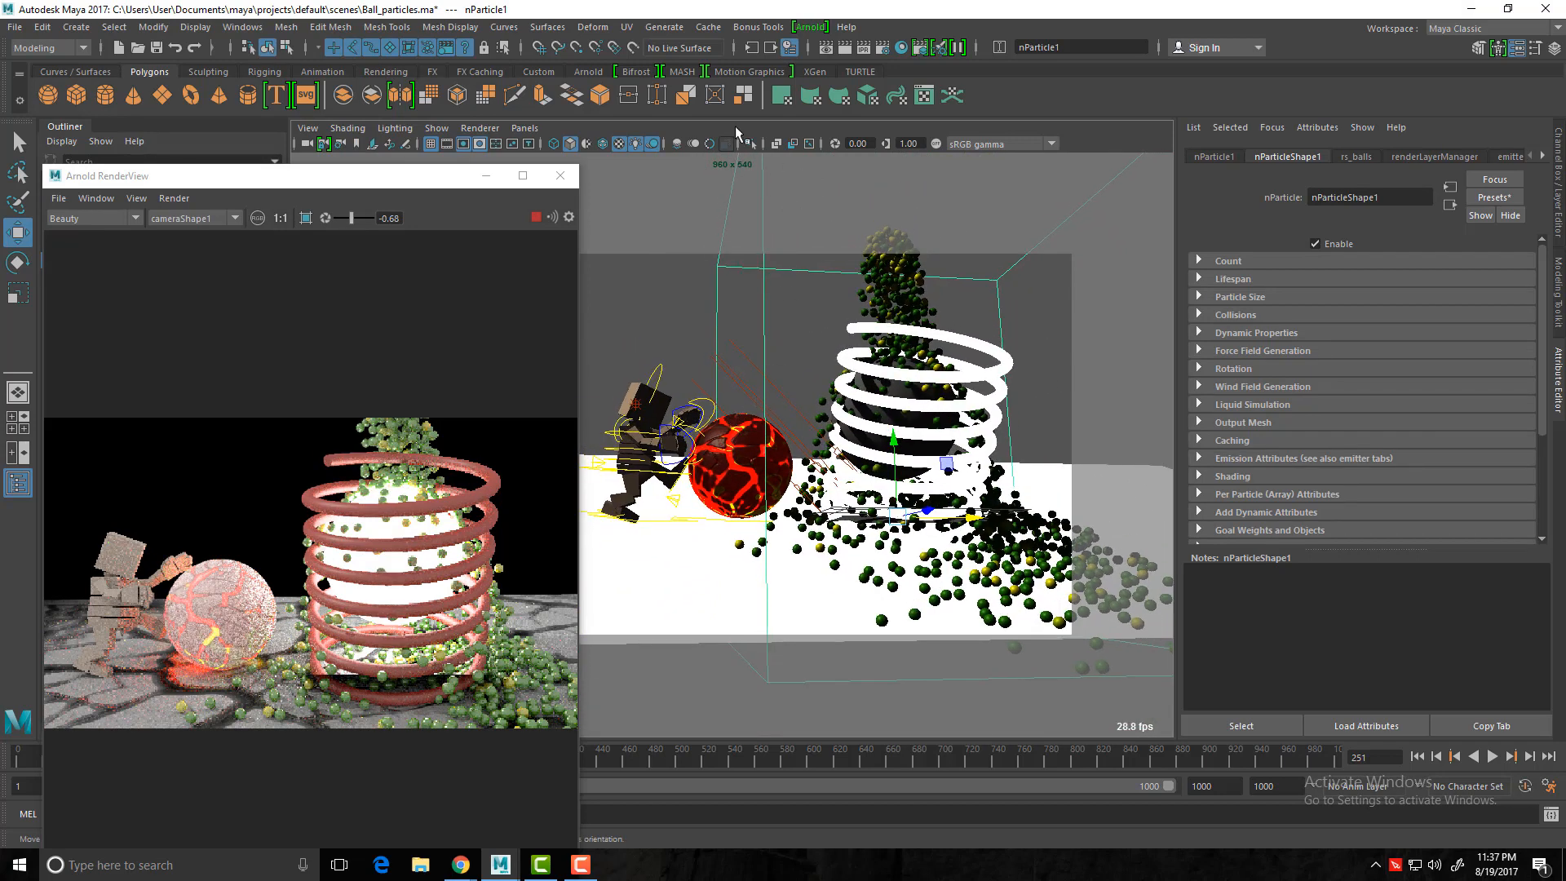
Step: Delete the LightBall and balls render layers in the Render Setup
{"action": "left_click", "coordinate": [919, 52]}
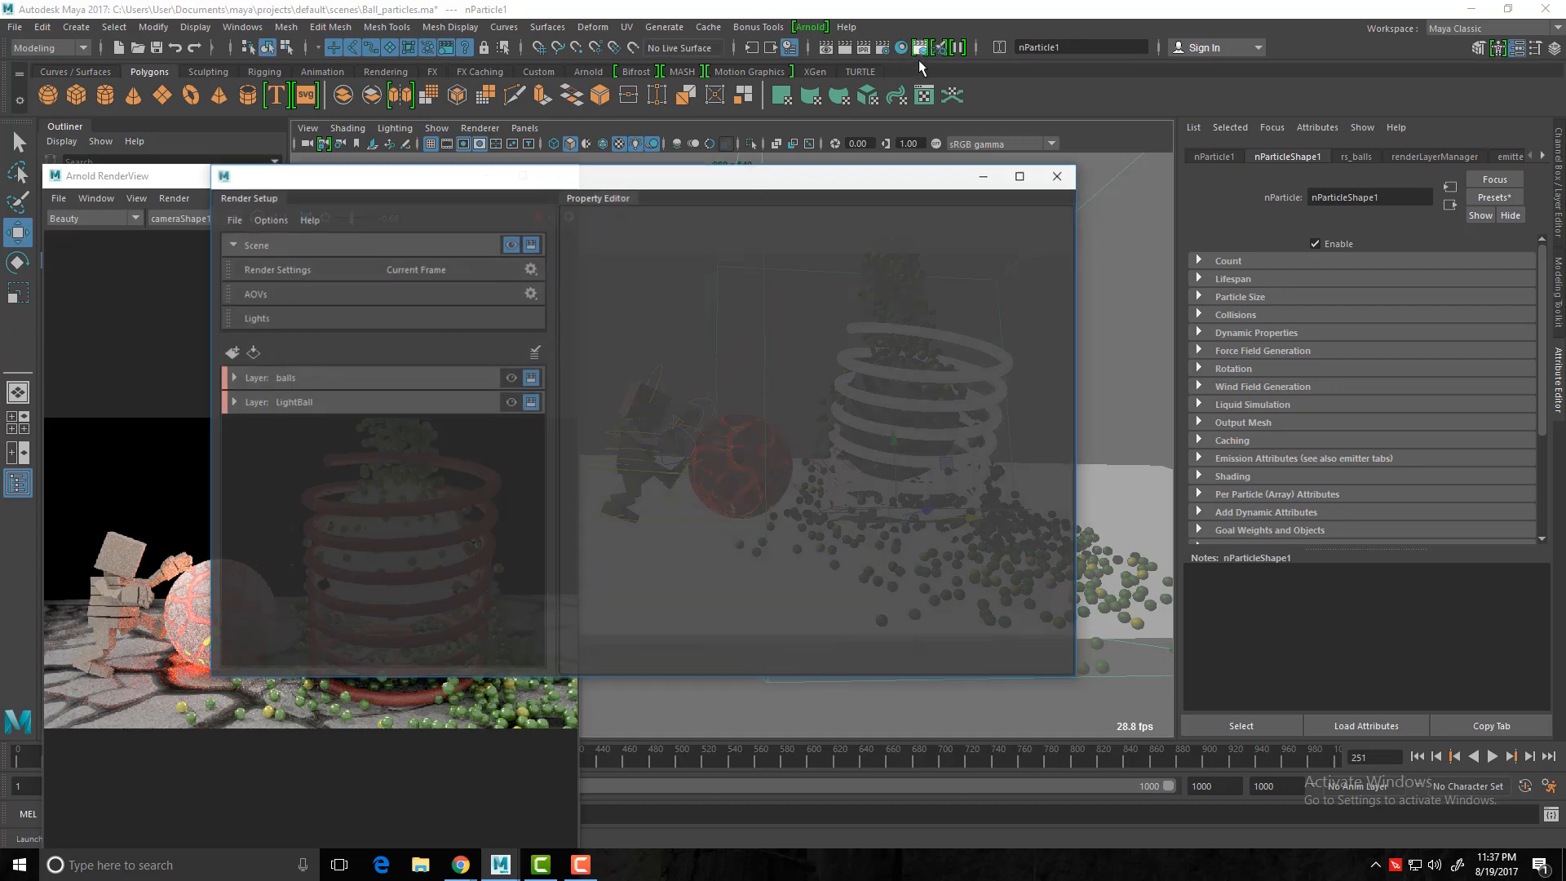
{"action": "left_click_drag", "start_coordinate": [614, 180], "coordinate": [978, 148]}
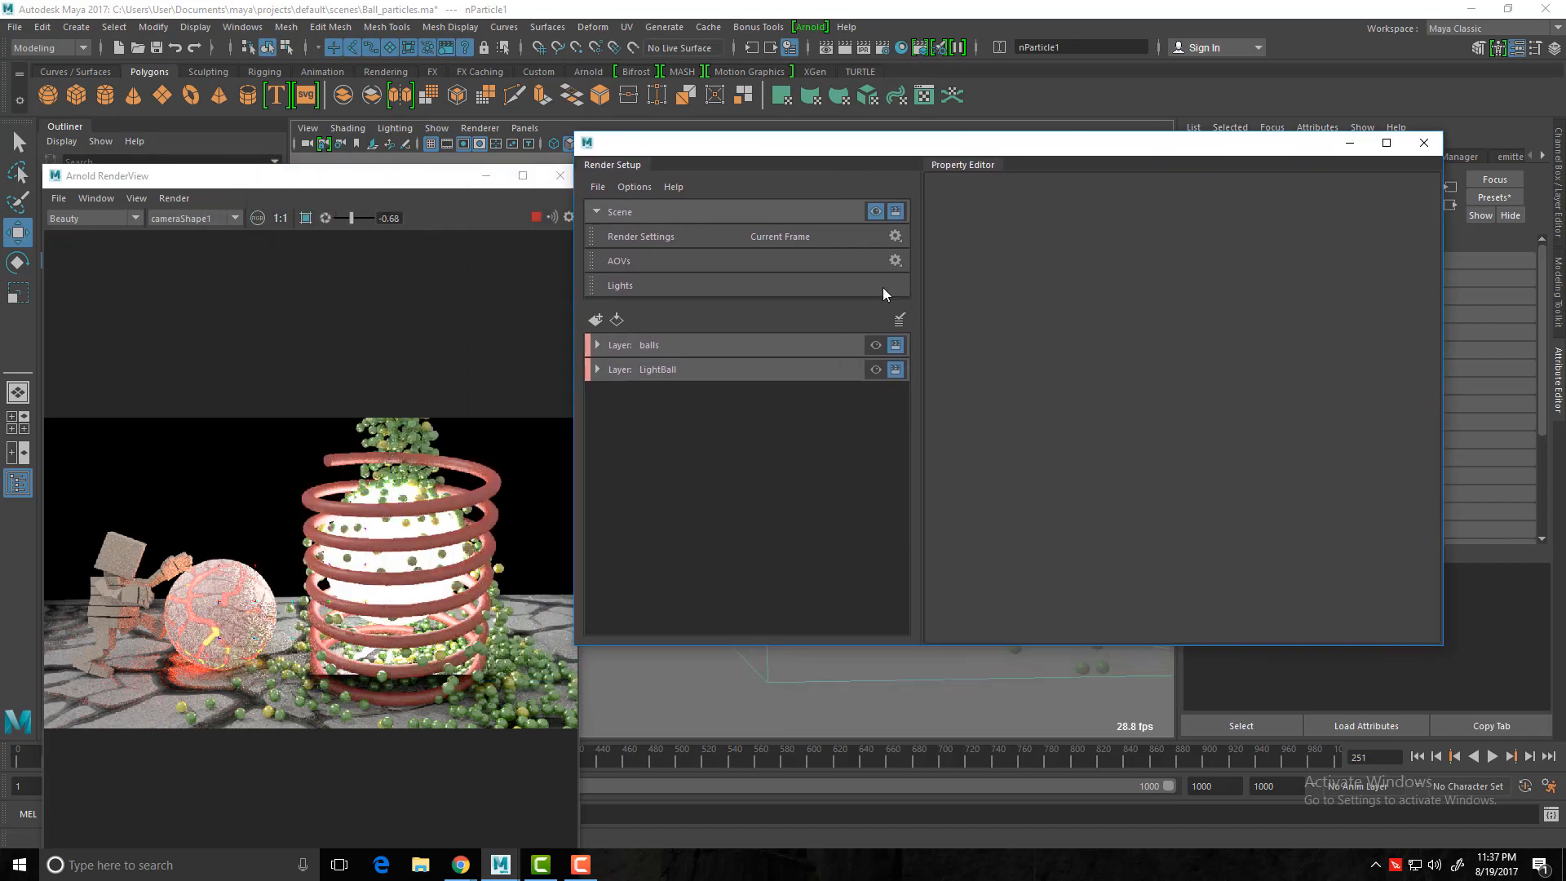
{"action": "right_click", "coordinate": [667, 370]}
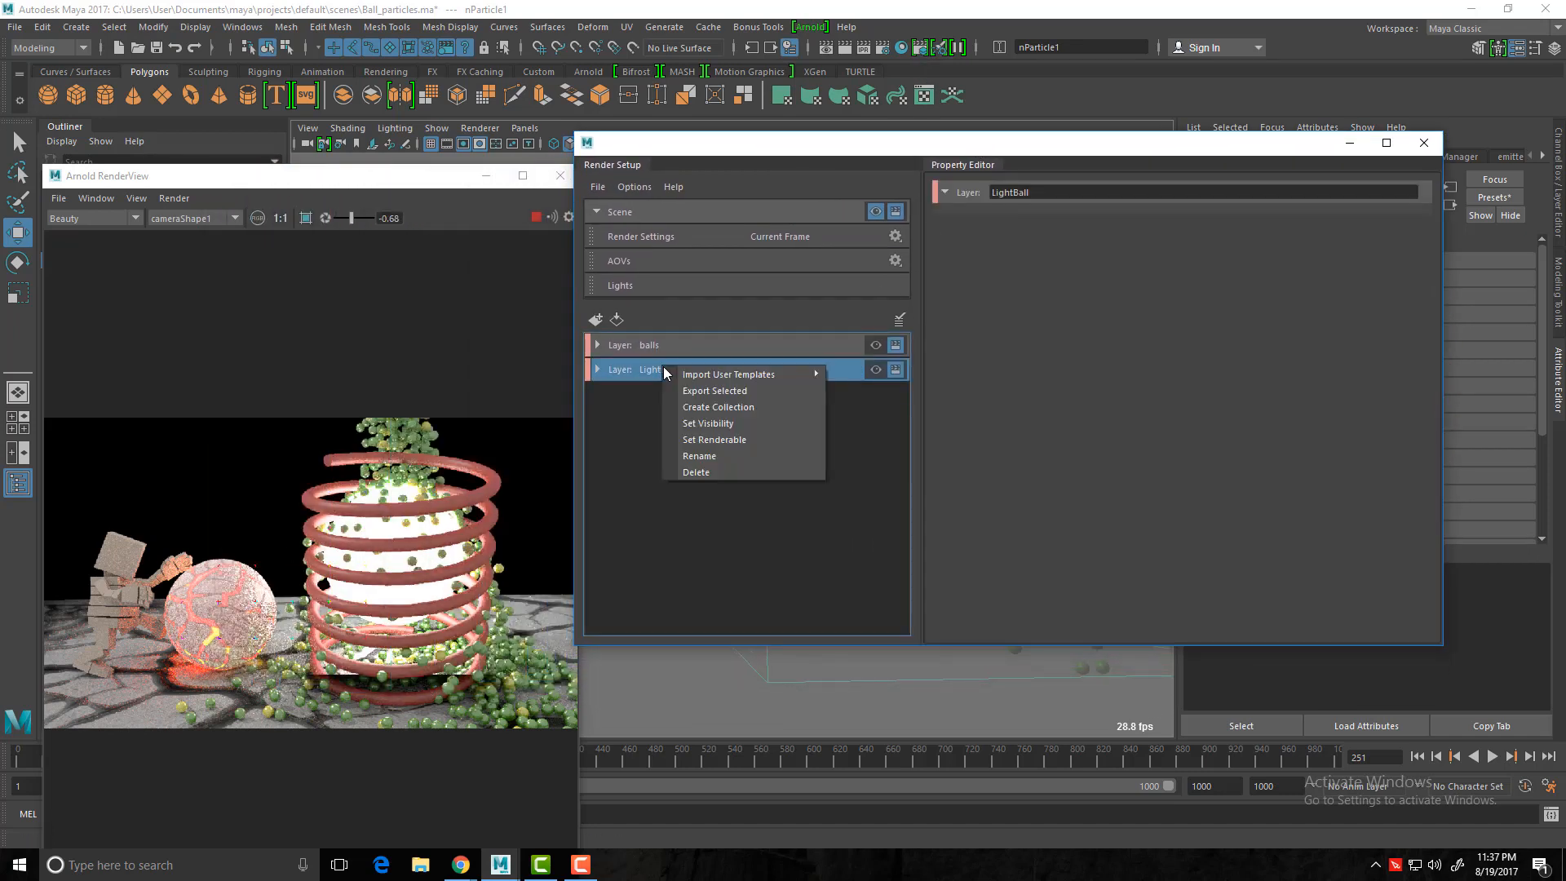
{"action": "left_click", "coordinate": [695, 469]}
{"action": "right_click", "coordinate": [658, 351]}
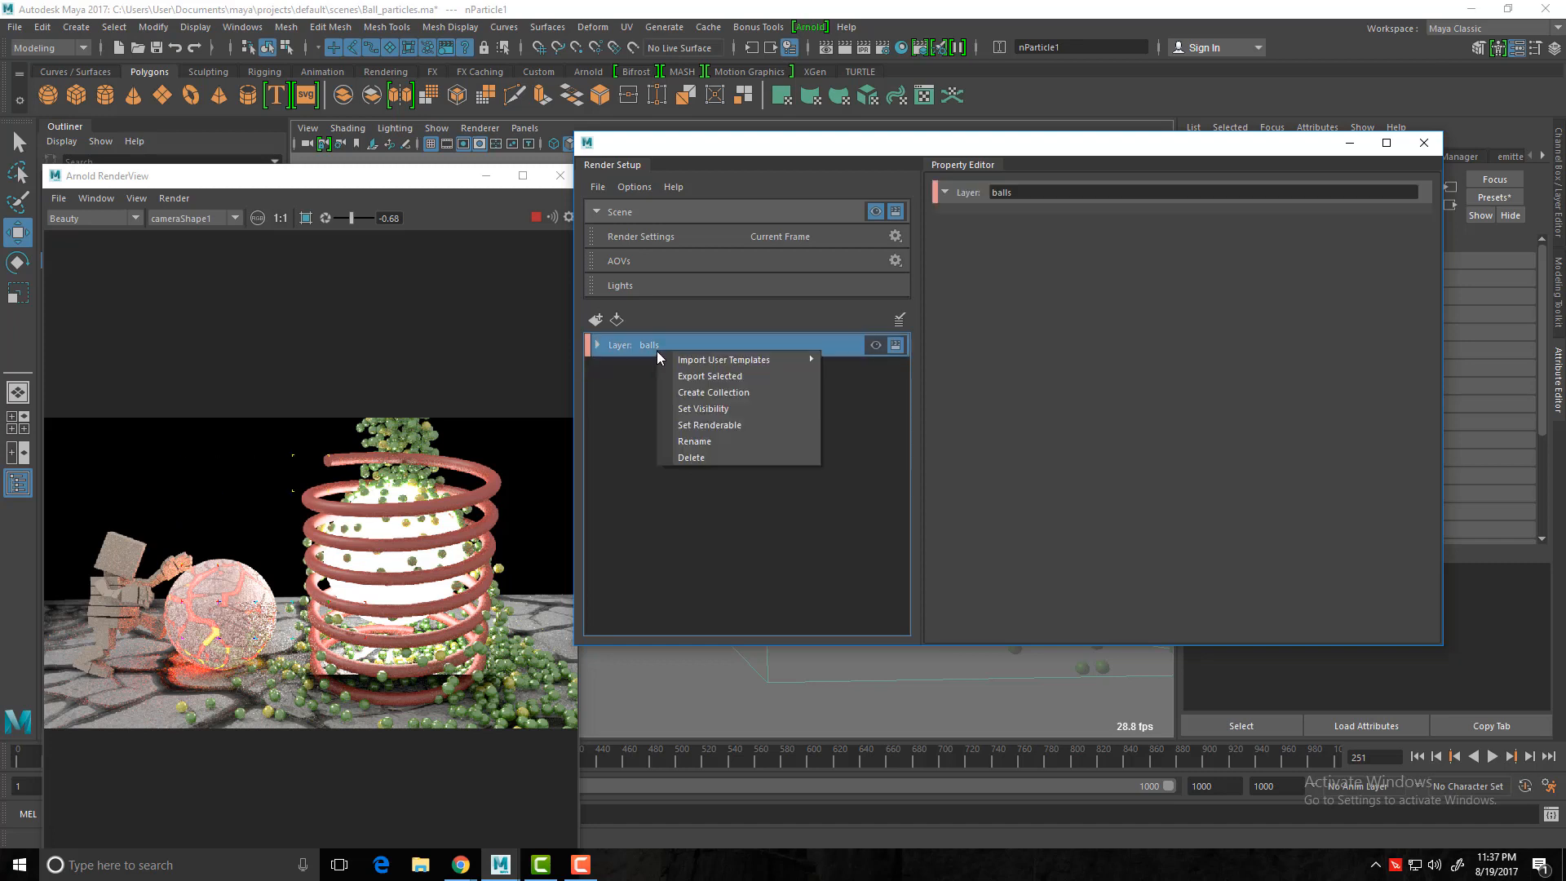
{"action": "left_click", "coordinate": [698, 455]}
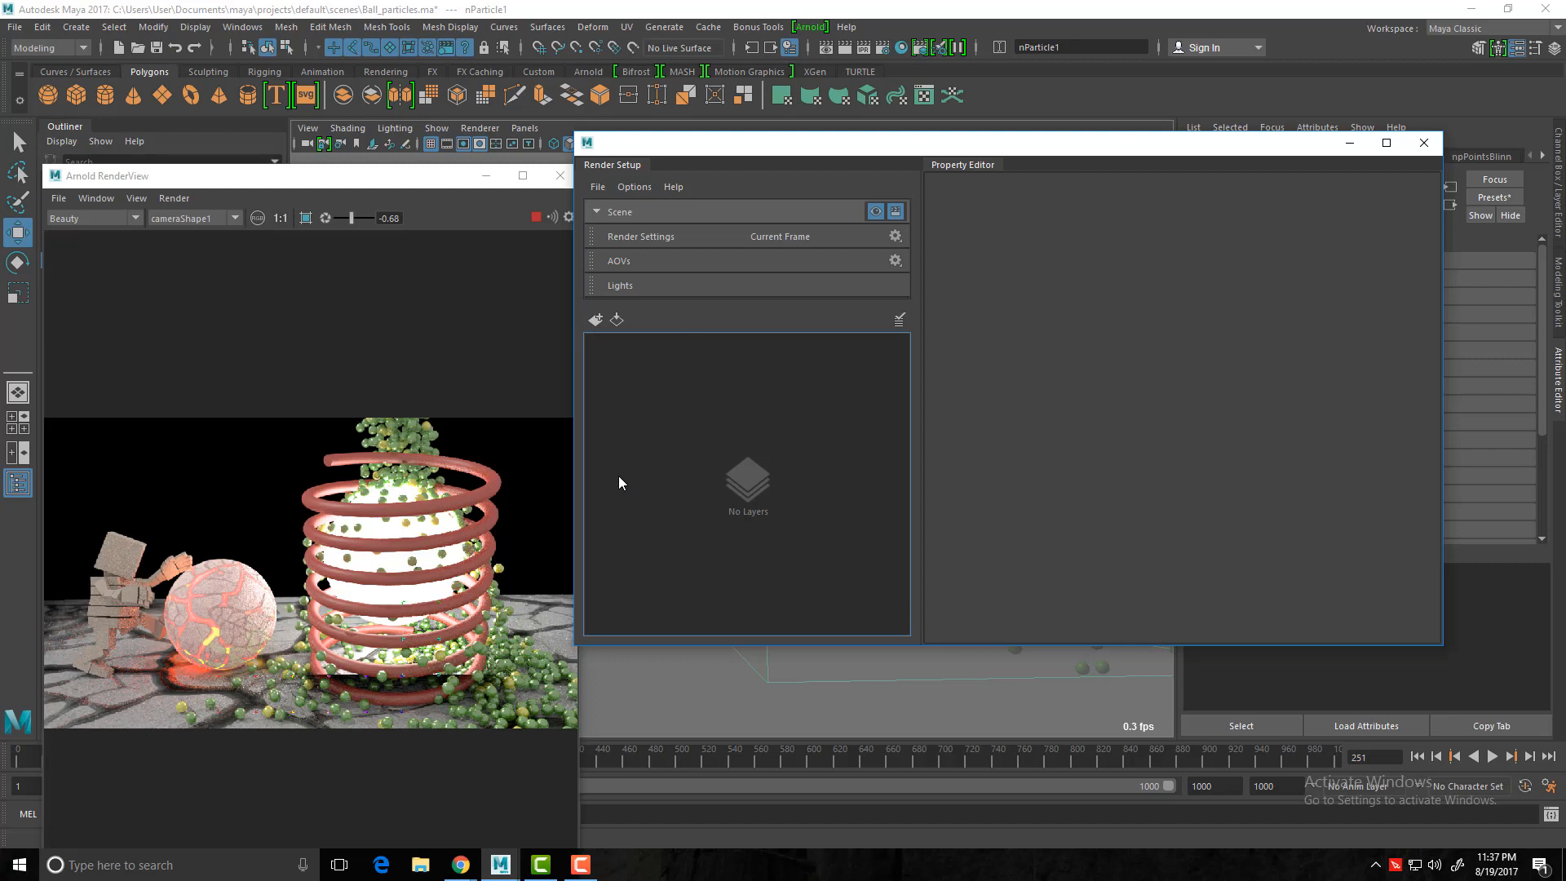
Step: Set the Arnold Renderer's Diffuse samples to 3 in the Render Settings
{"action": "left_click_drag", "start_coordinate": [887, 153], "coordinate": [825, 169]}
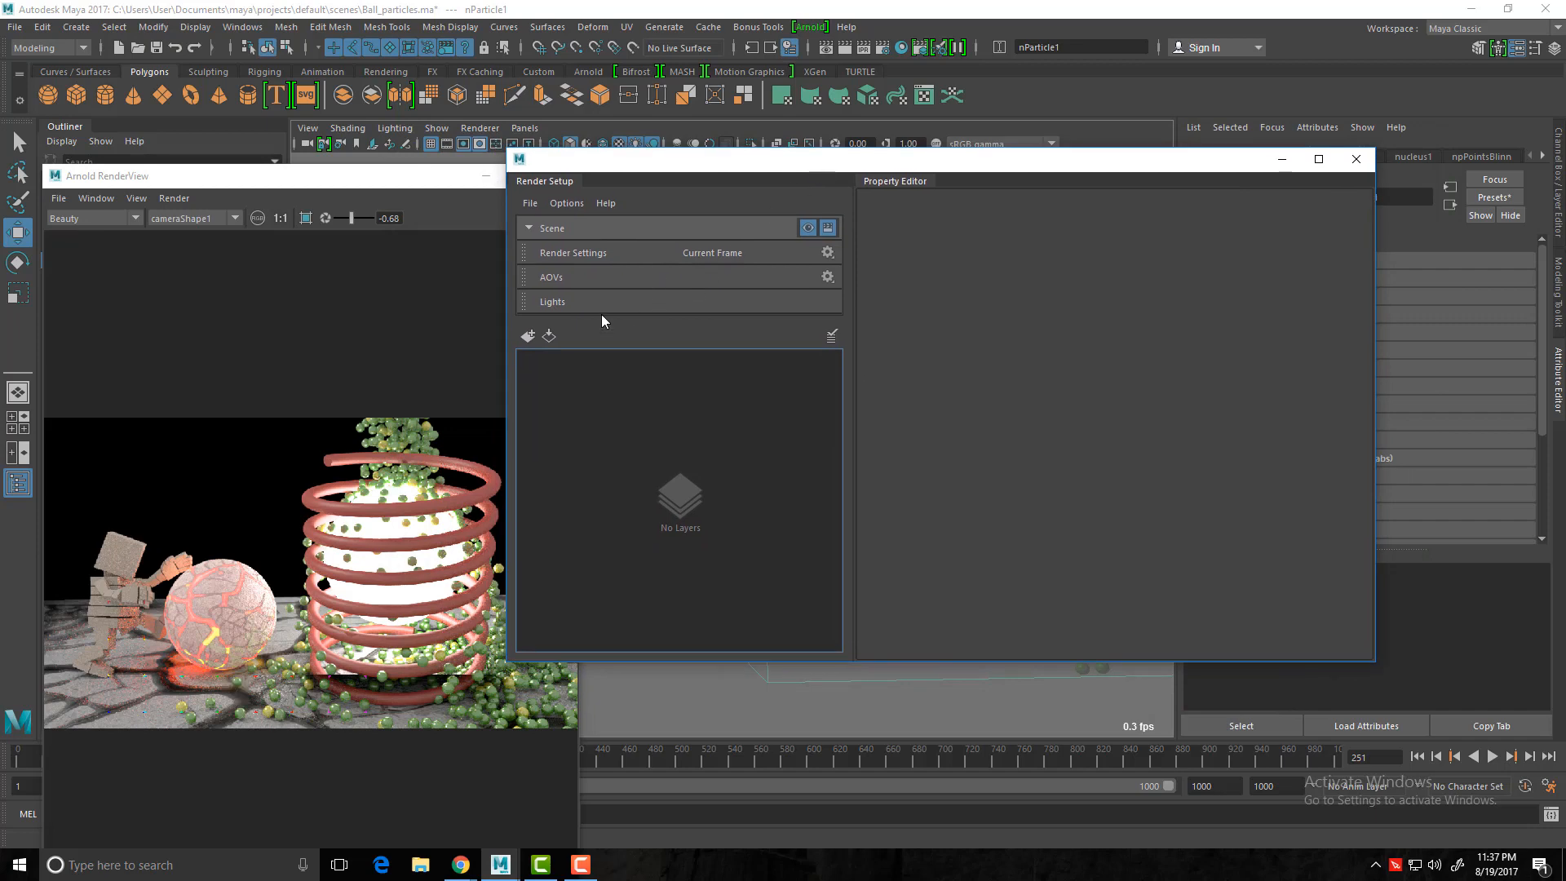
{"action": "left_click", "coordinate": [883, 47]}
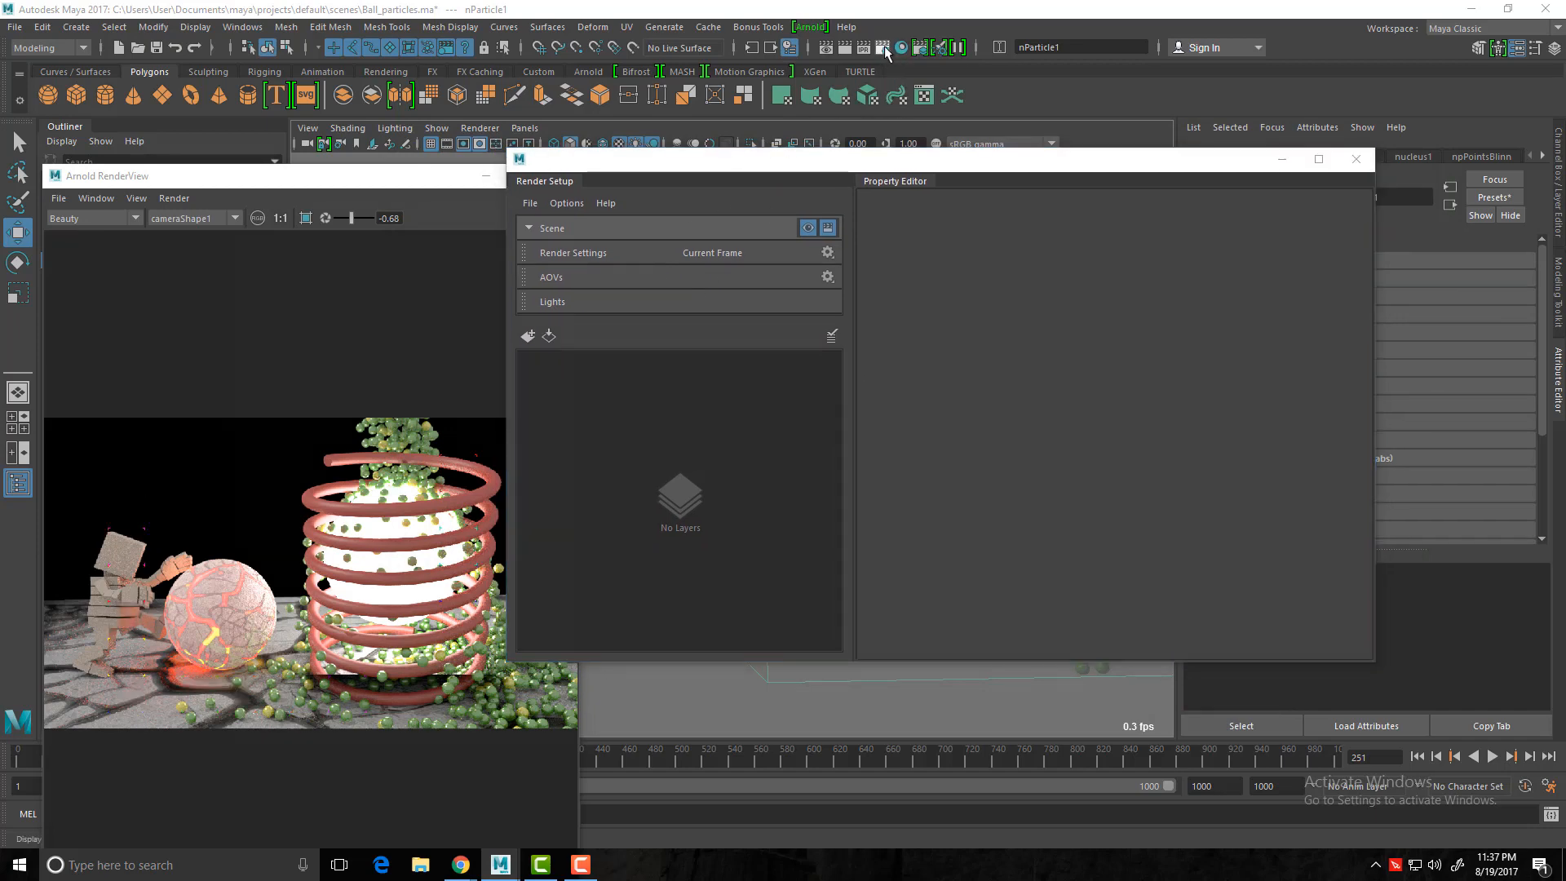
{"action": "left_click_drag", "start_coordinate": [429, 164], "coordinate": [630, 155]}
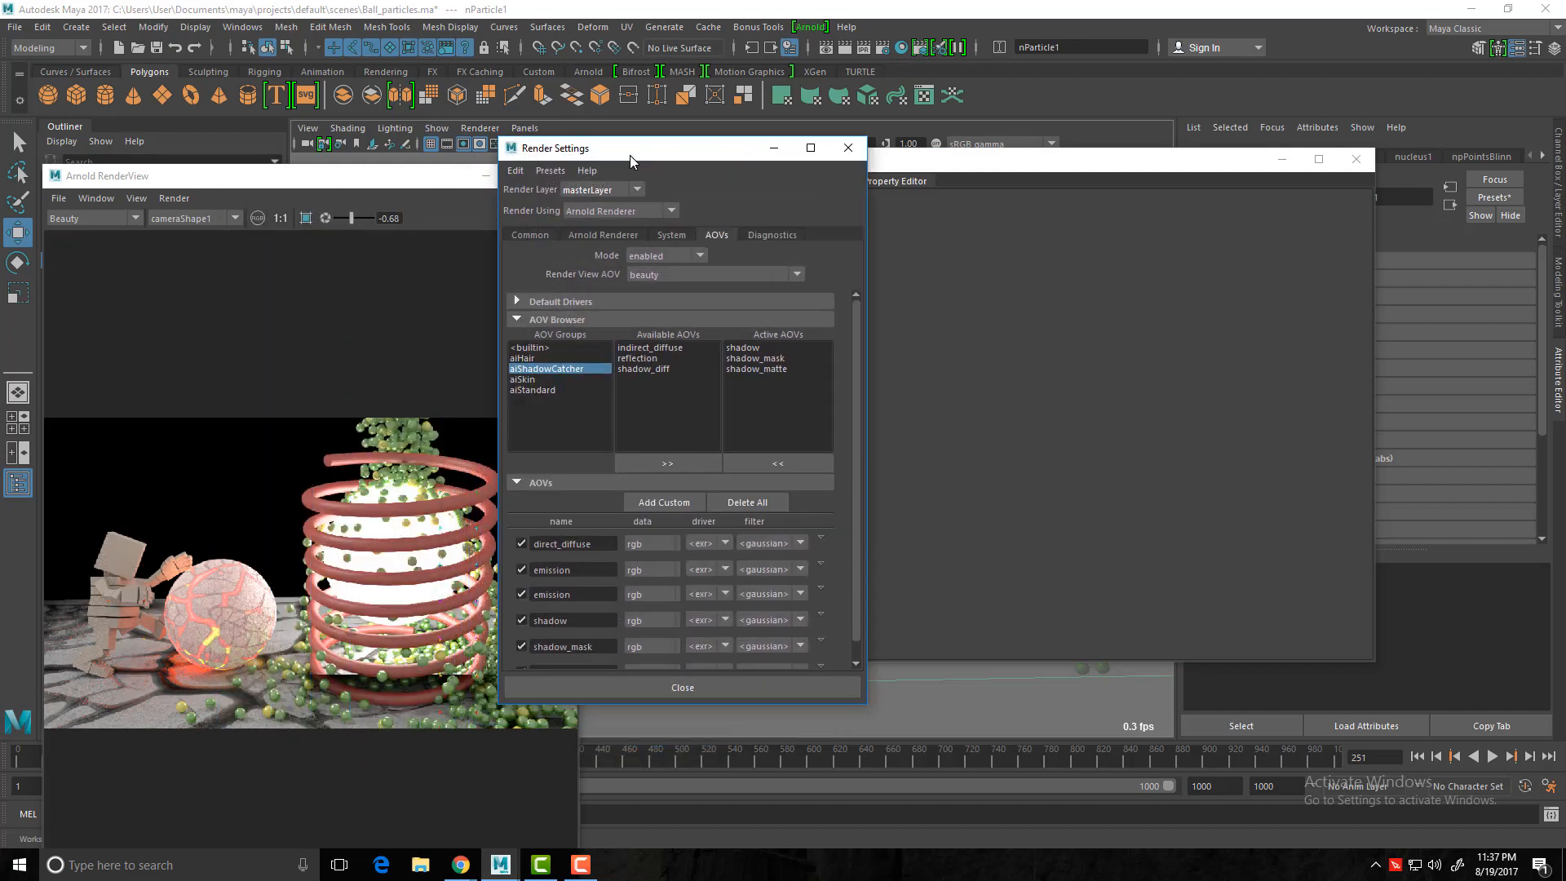
{"action": "left_click", "coordinate": [603, 235]}
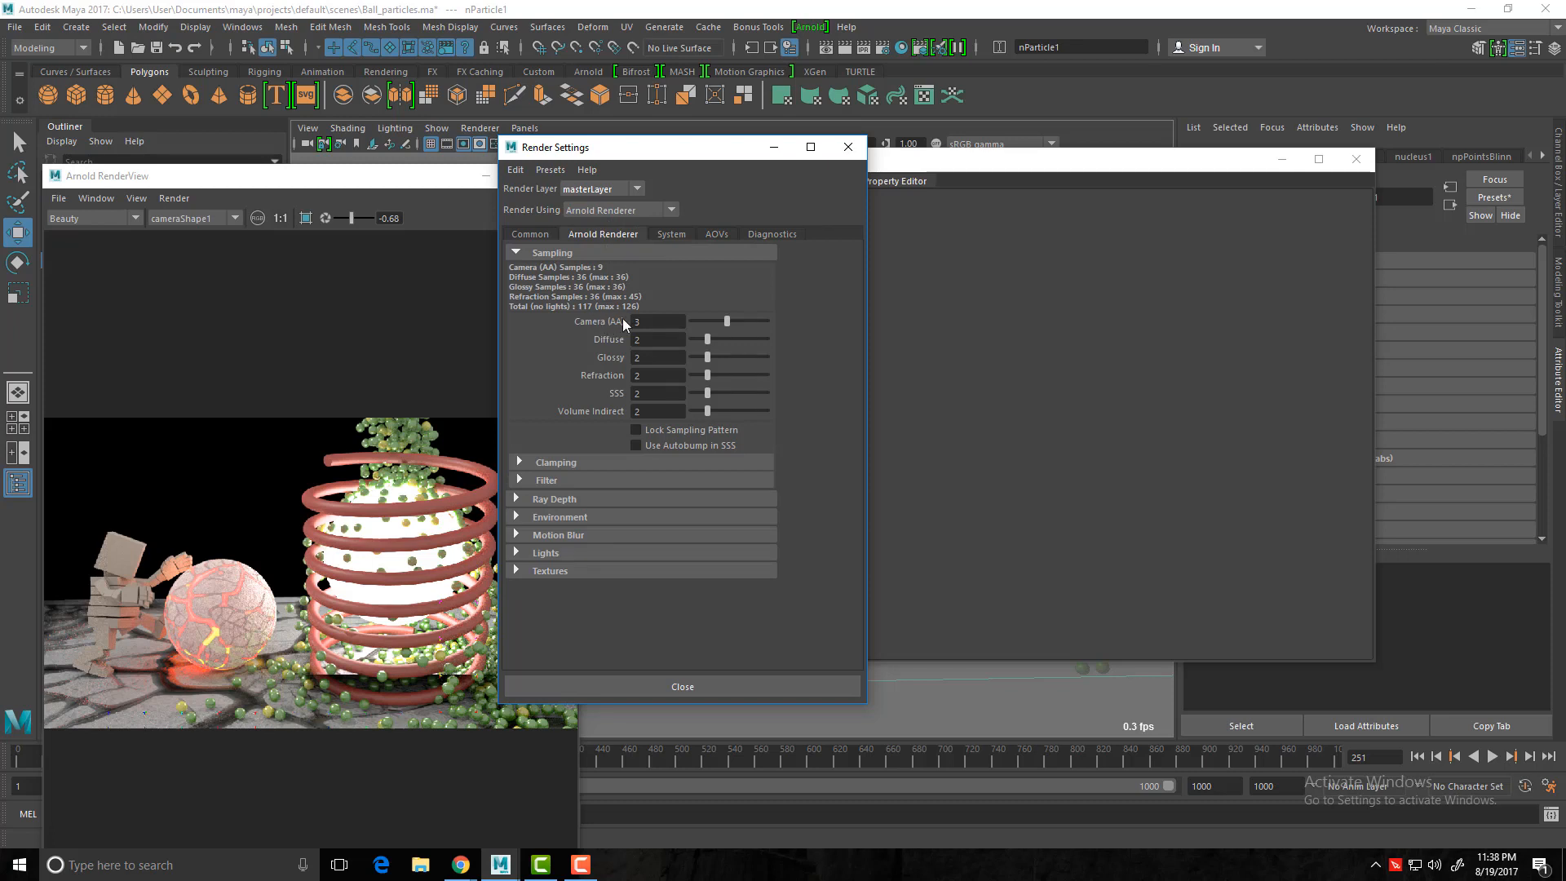
{"action": "double_click", "coordinate": [646, 338]}
{"action": "type", "text": "3"}
{"action": "key", "text": "Return"}
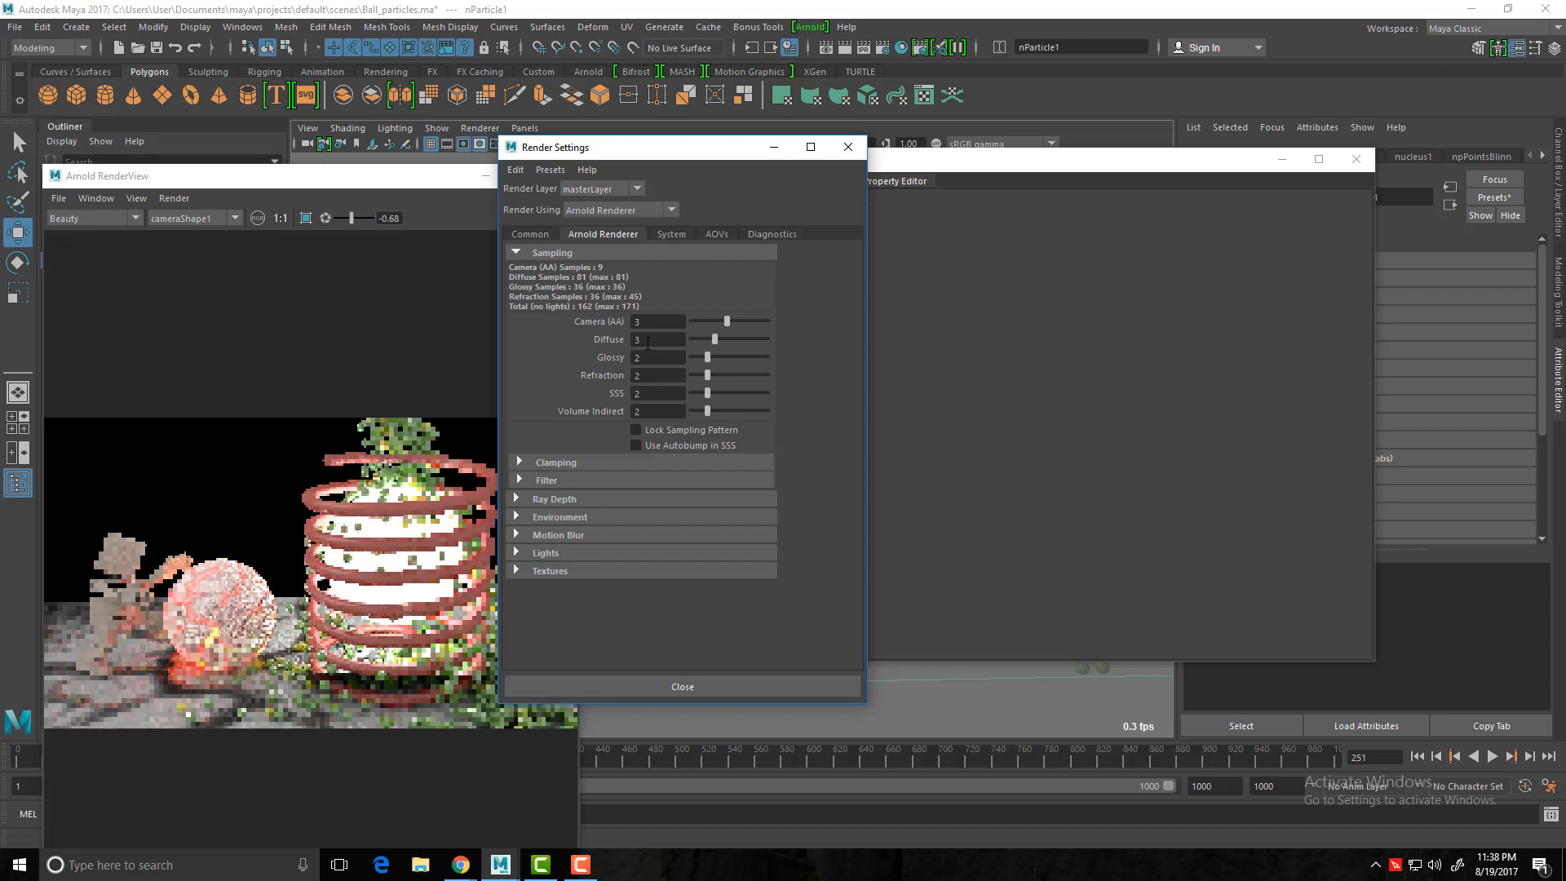
Step: Remove direct_diffuse and emission from the active AOVs of the aiStandard group
{"action": "left_click", "coordinate": [714, 235]}
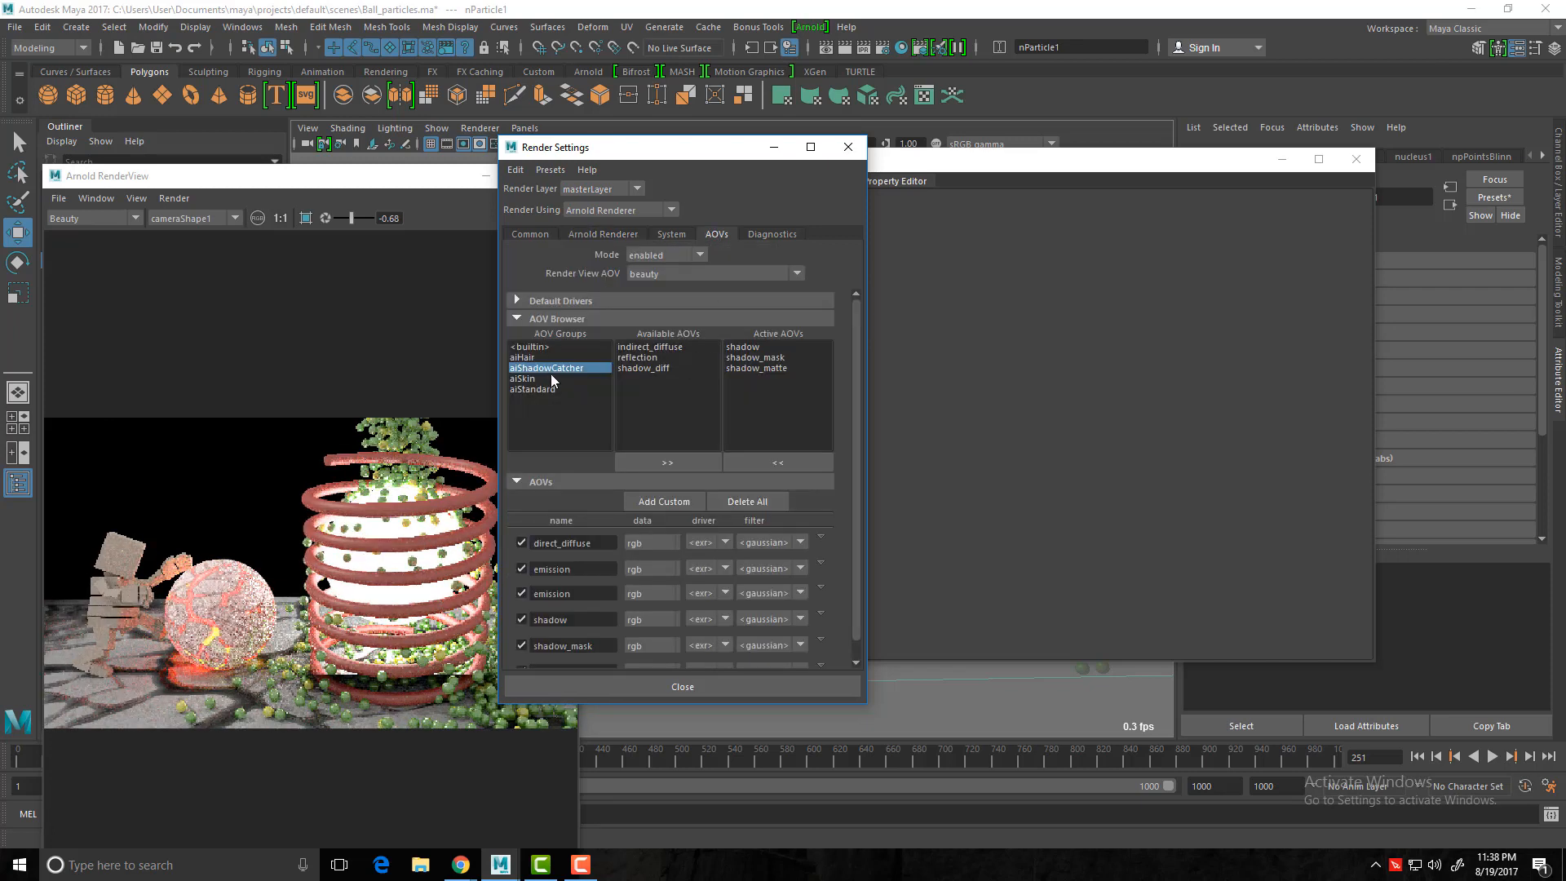
{"action": "left_click", "coordinate": [530, 390]}
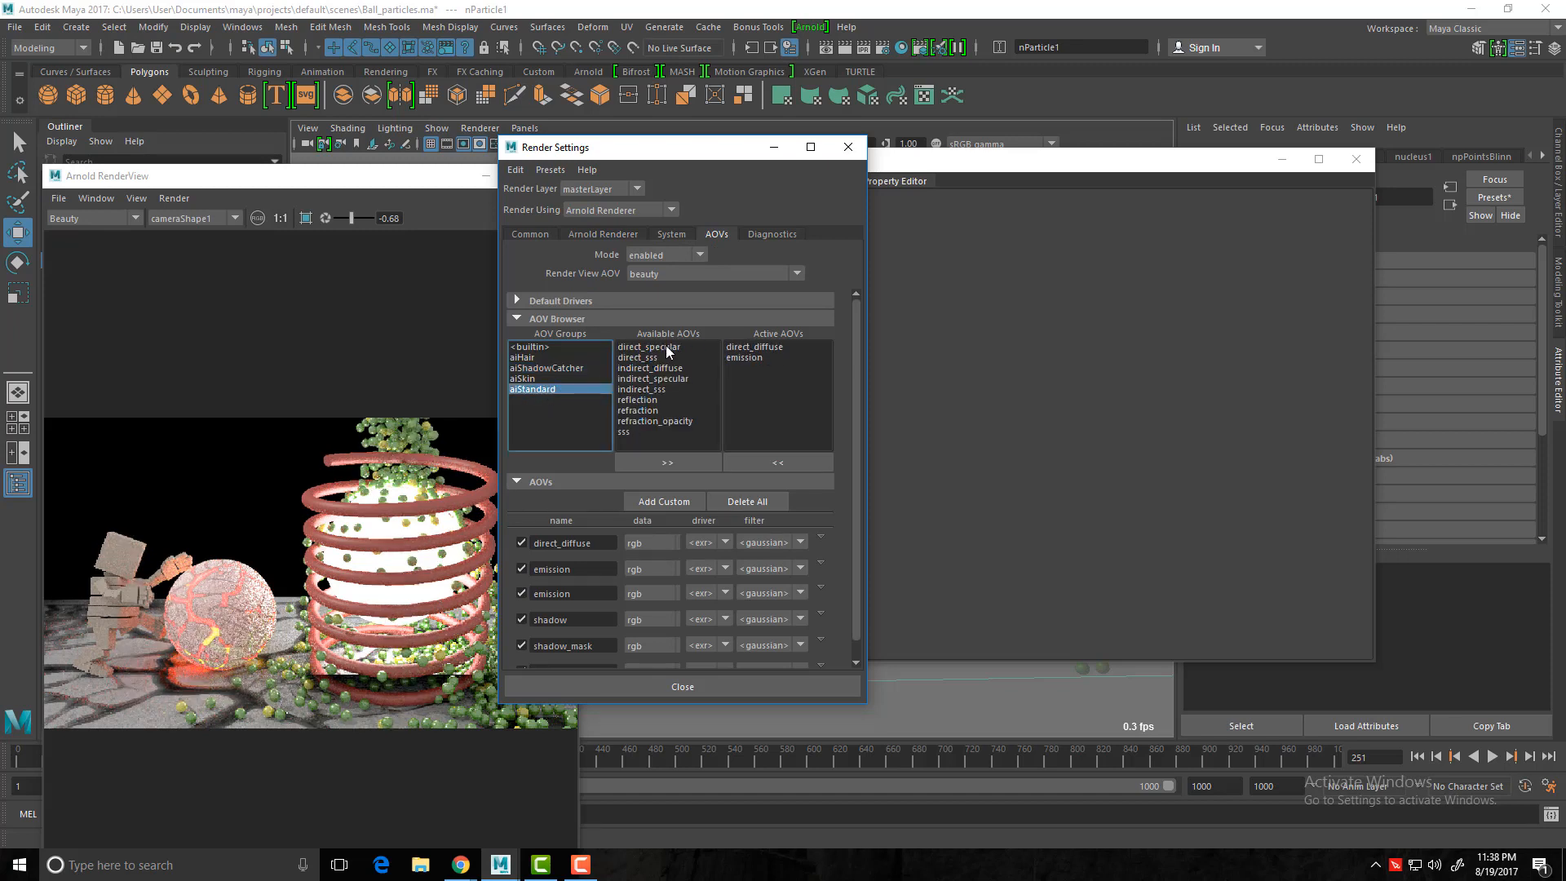
{"action": "left_click", "coordinate": [747, 347]}
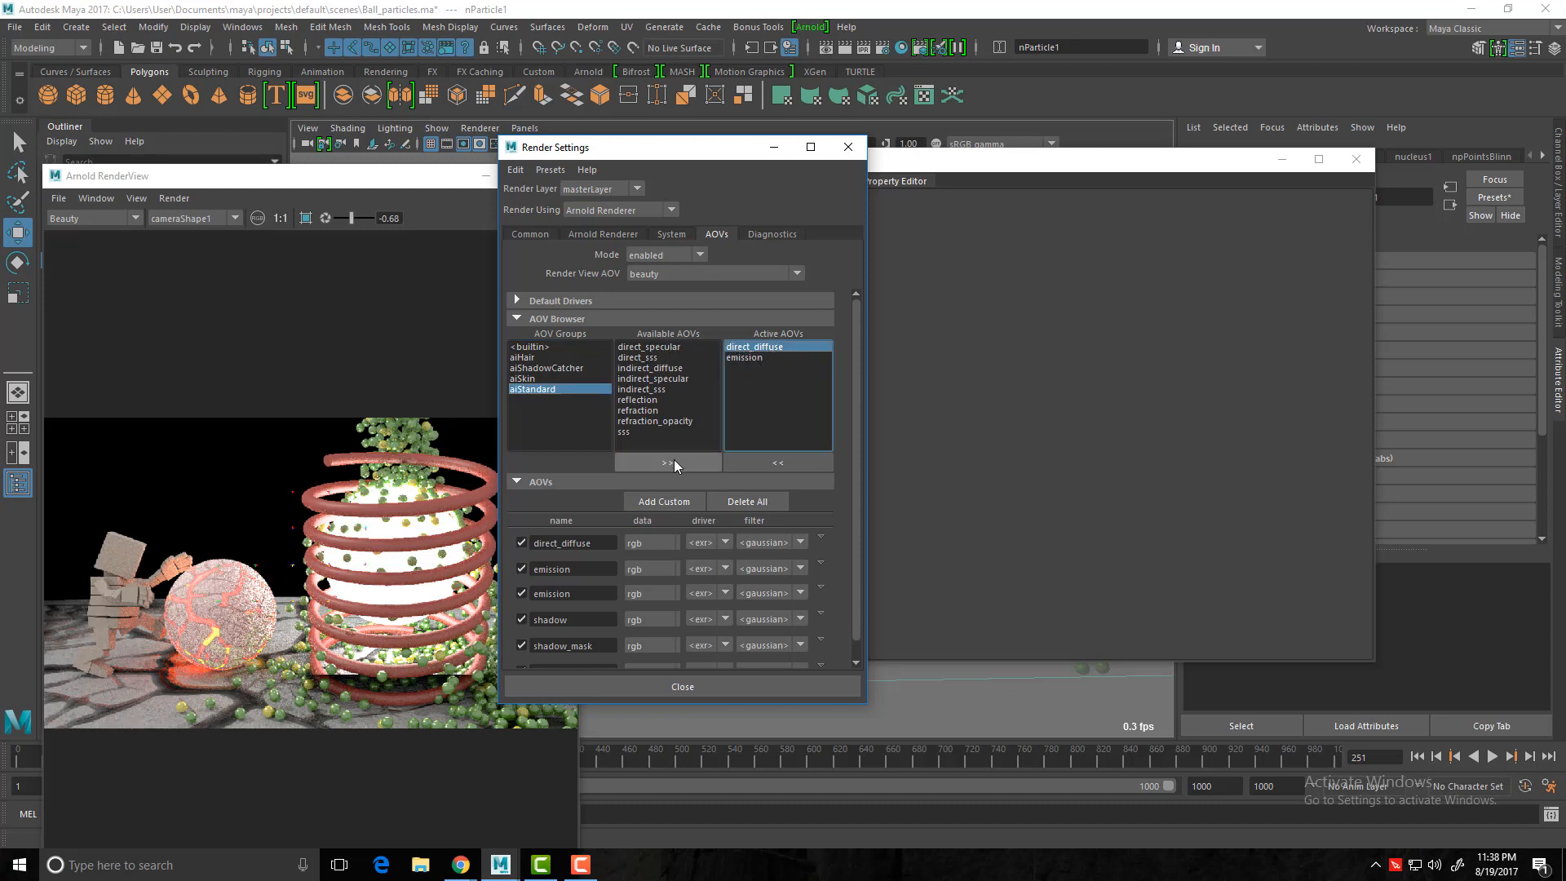
{"action": "left_click", "coordinate": [748, 463]}
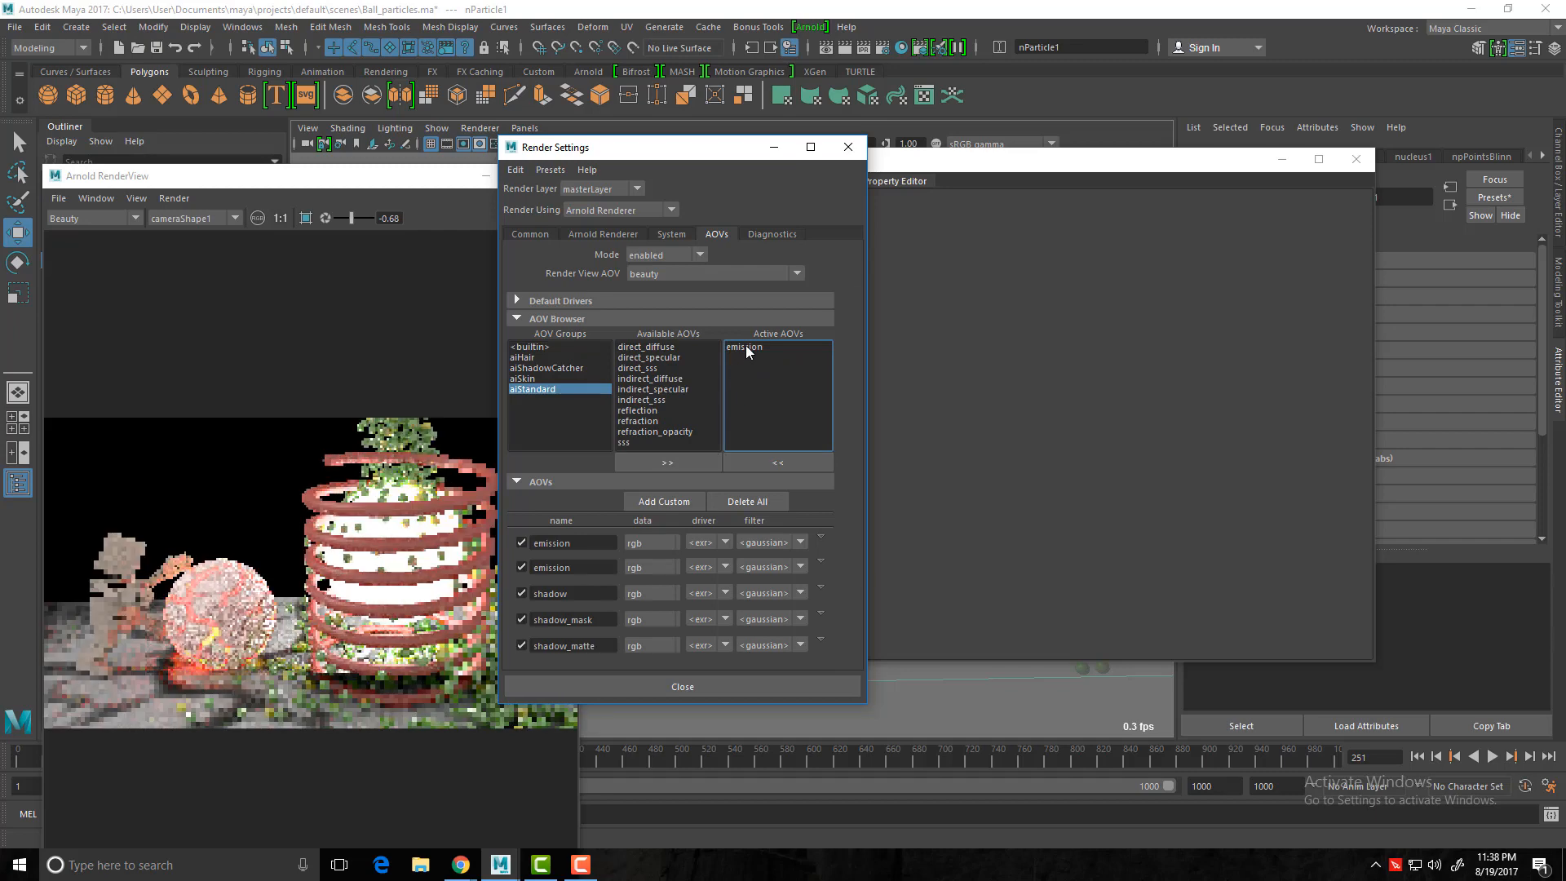
{"action": "left_click", "coordinate": [762, 462]}
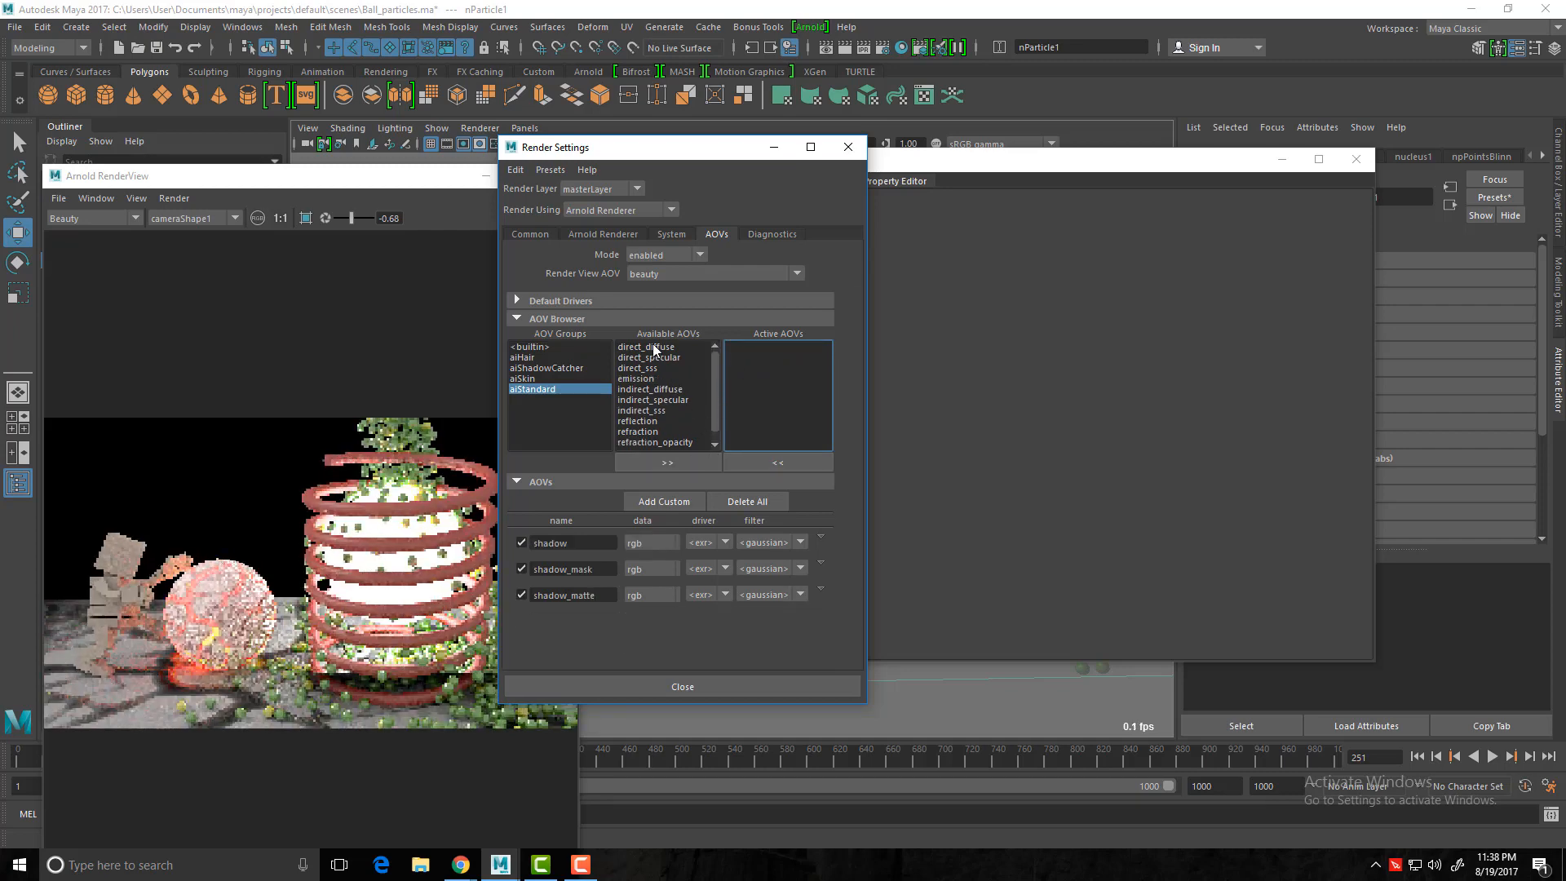
Step: Add direct_diffuse to the active AOVs of the aiStandard group
{"action": "left_click", "coordinate": [689, 347]}
{"action": "left_click", "coordinate": [676, 464]}
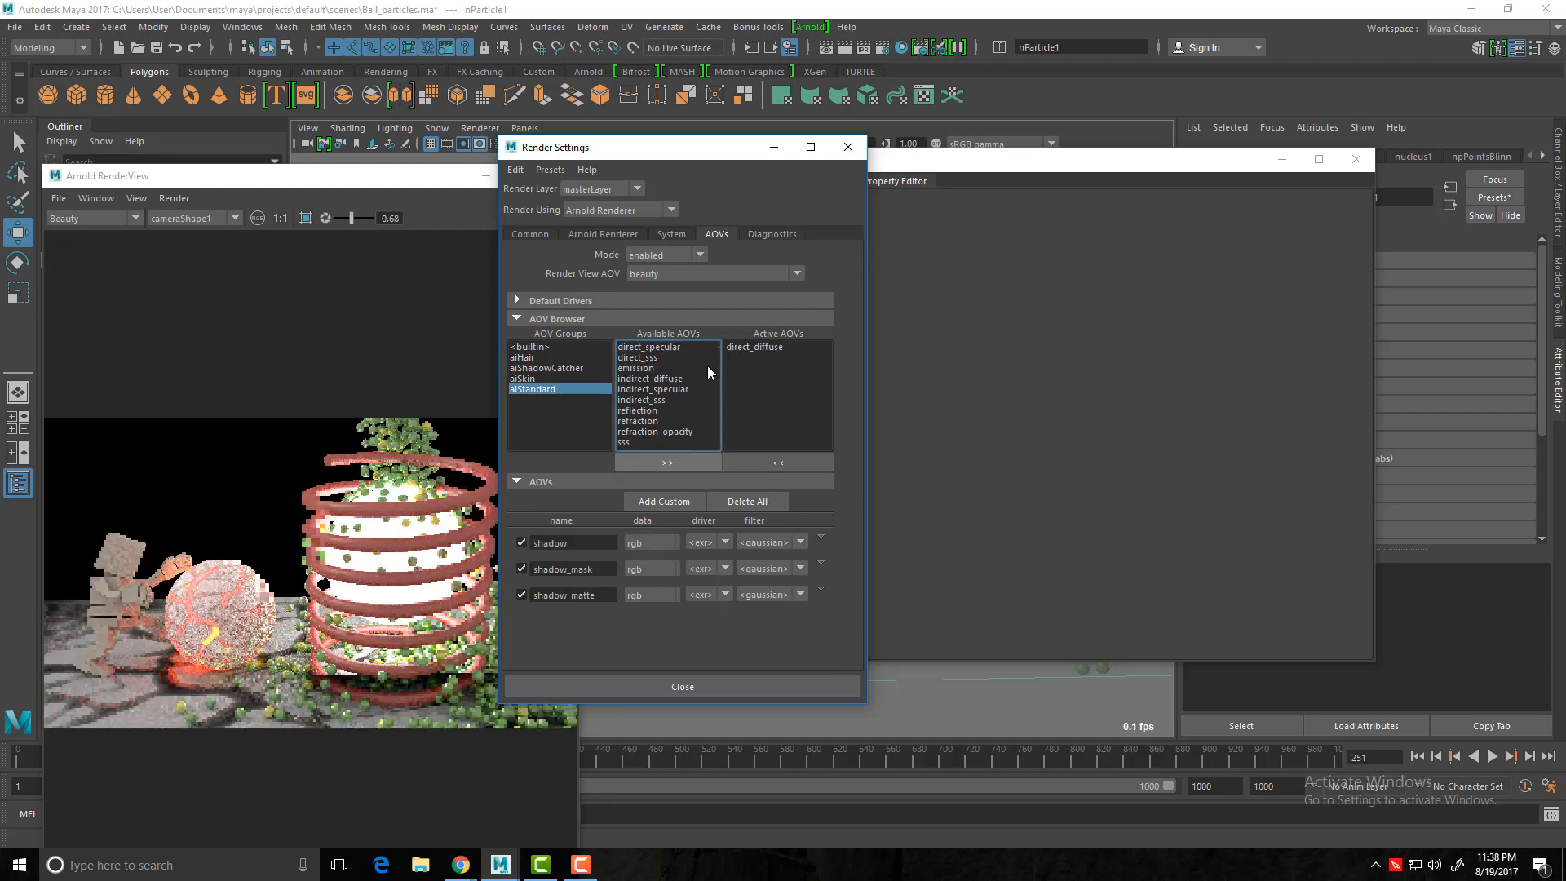
{"action": "left_click", "coordinate": [745, 347]}
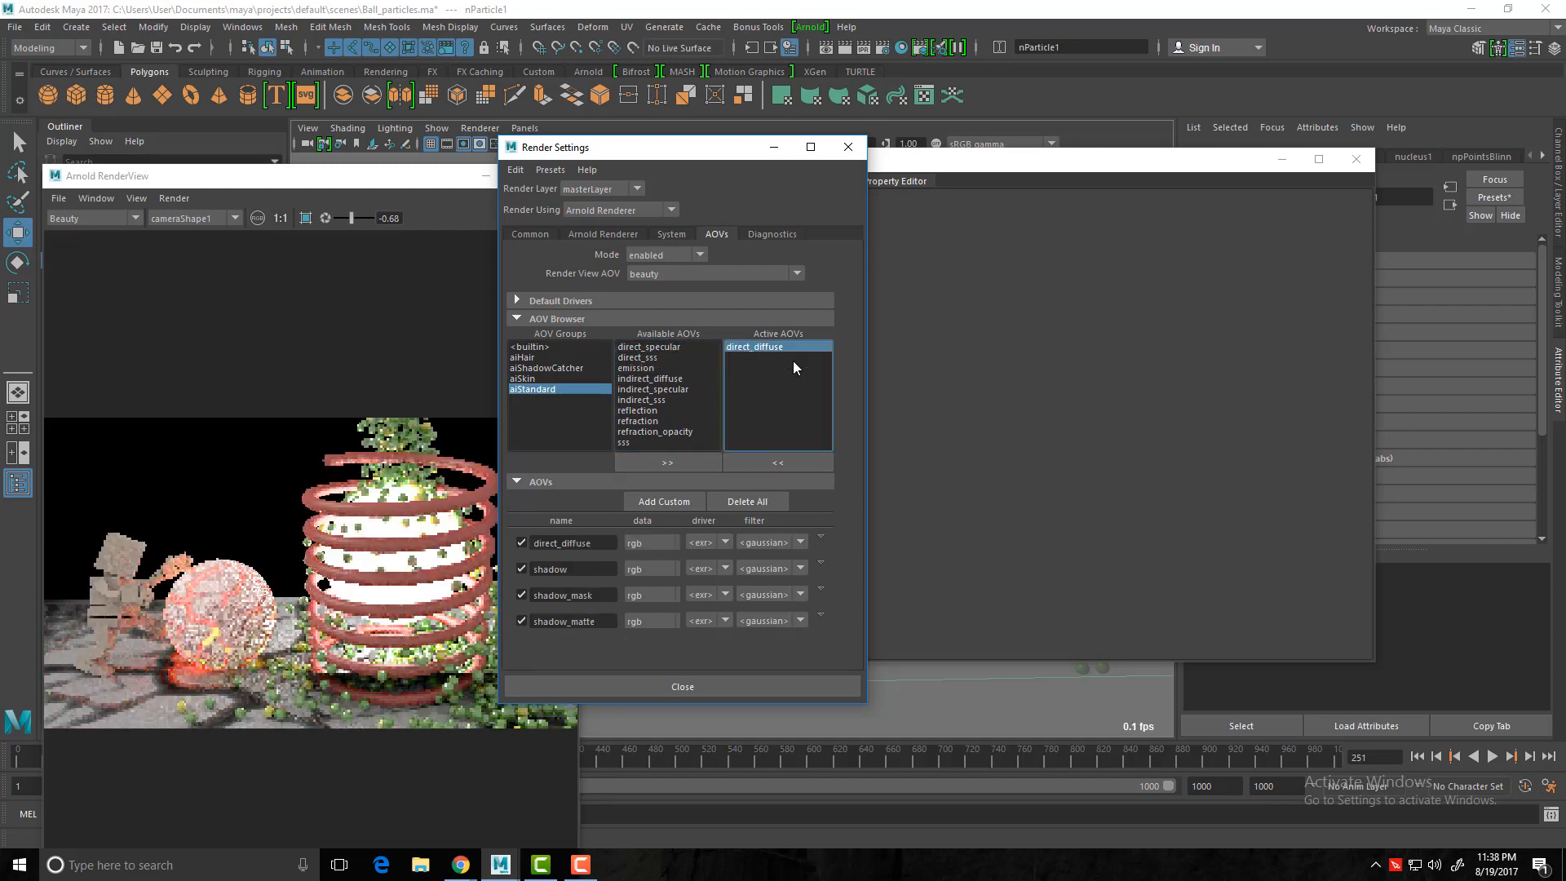
Step: Review the available aiStandard AOVs direct_specular, emission and indirect_diffuse, and the active shadow AOV of the aiShadowCatcher group
{"action": "left_click", "coordinate": [657, 348]}
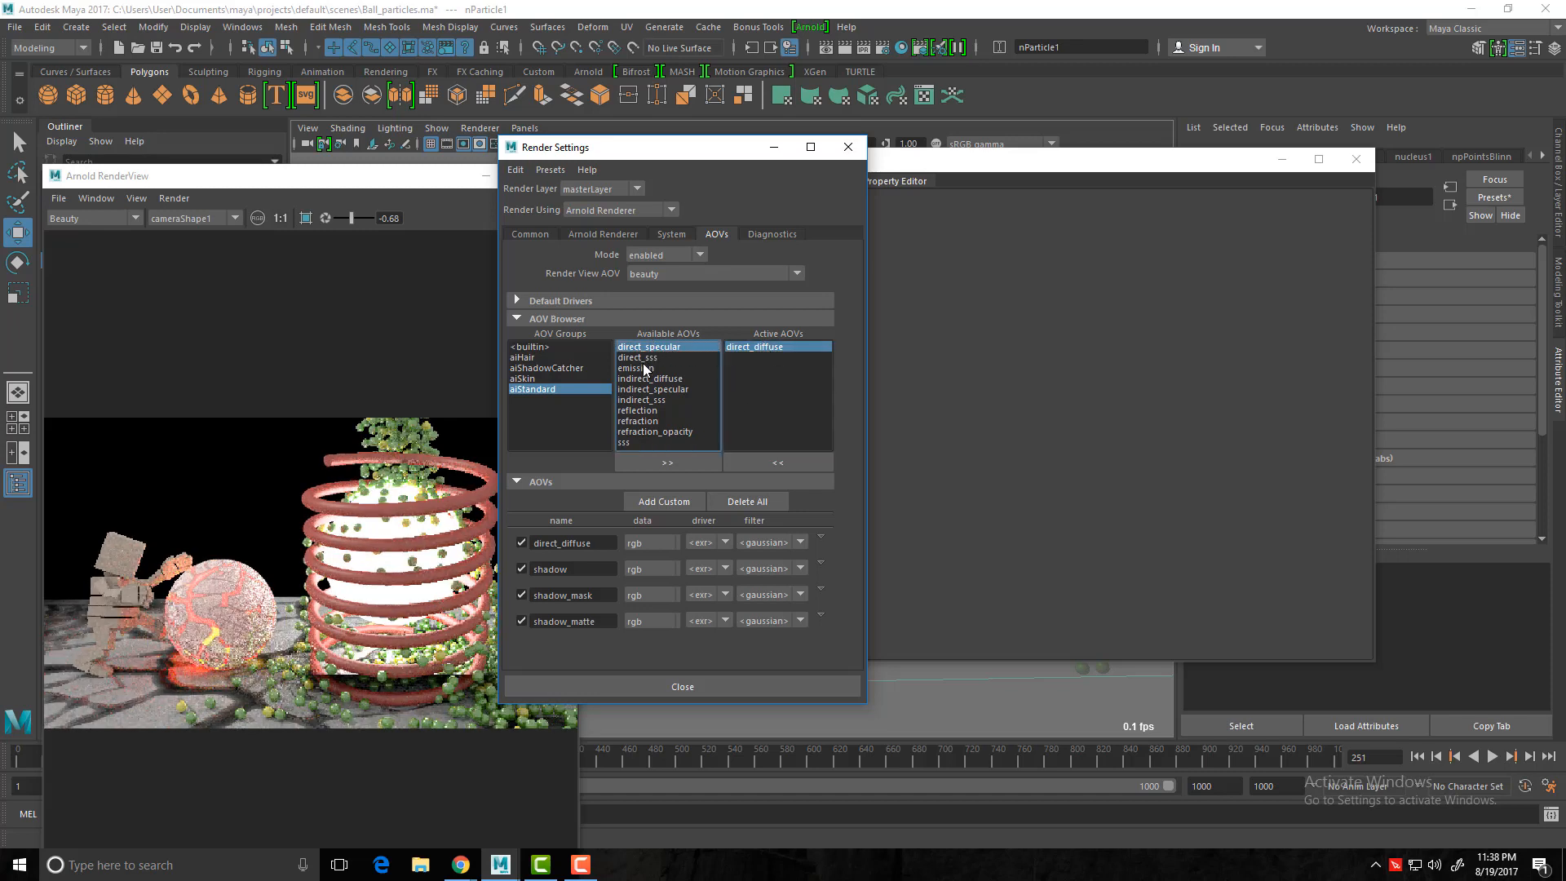
{"action": "left_click", "coordinate": [644, 368]}
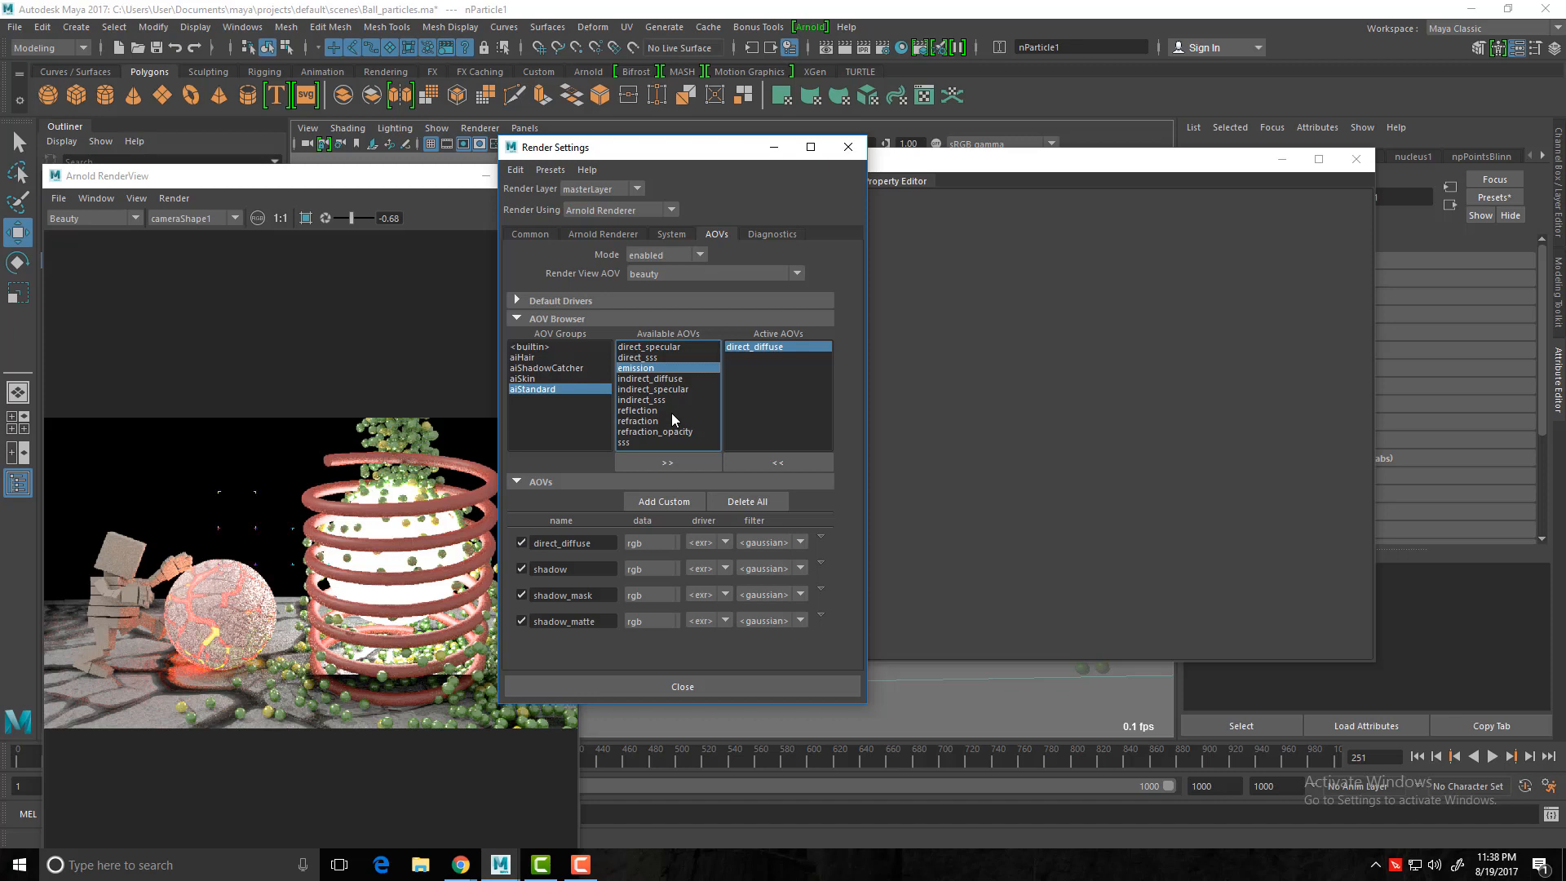
{"action": "left_click", "coordinate": [636, 379]}
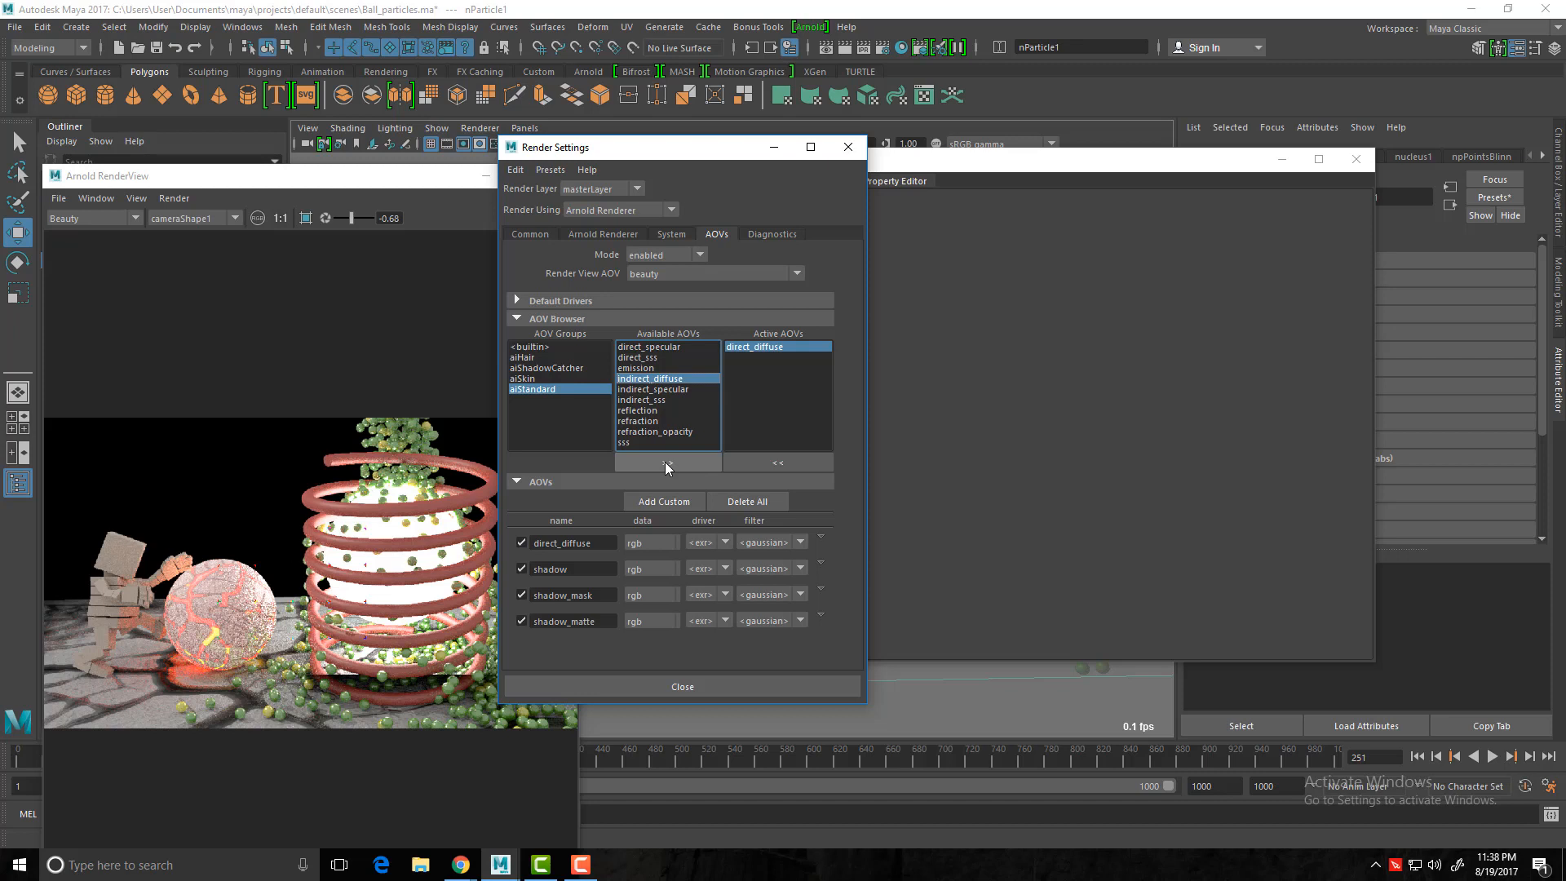
{"action": "left_click", "coordinate": [550, 368]}
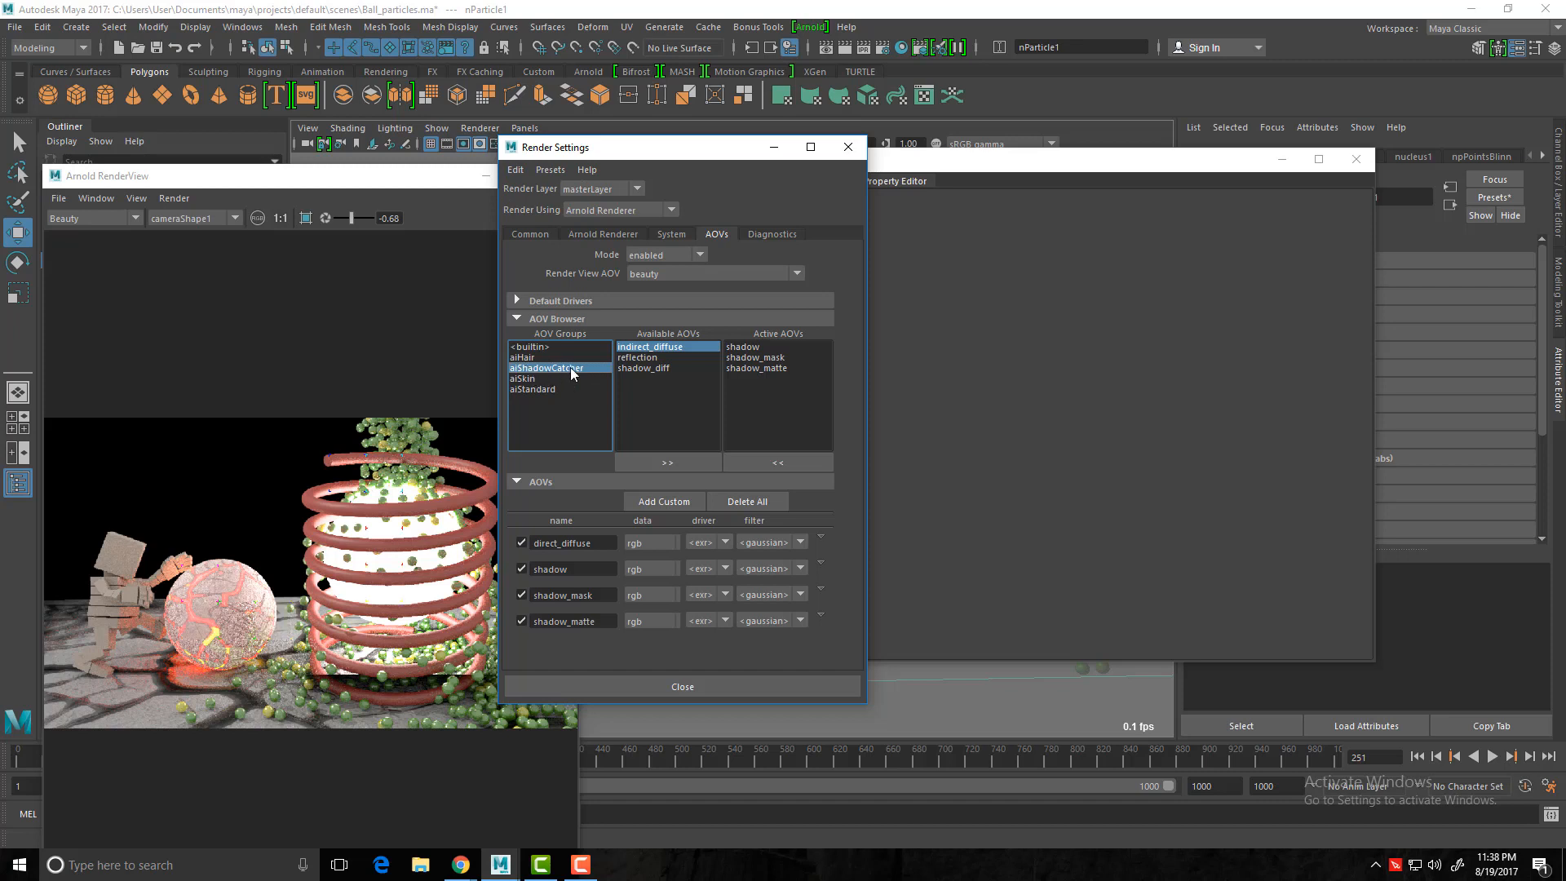
{"action": "left_click", "coordinate": [742, 348]}
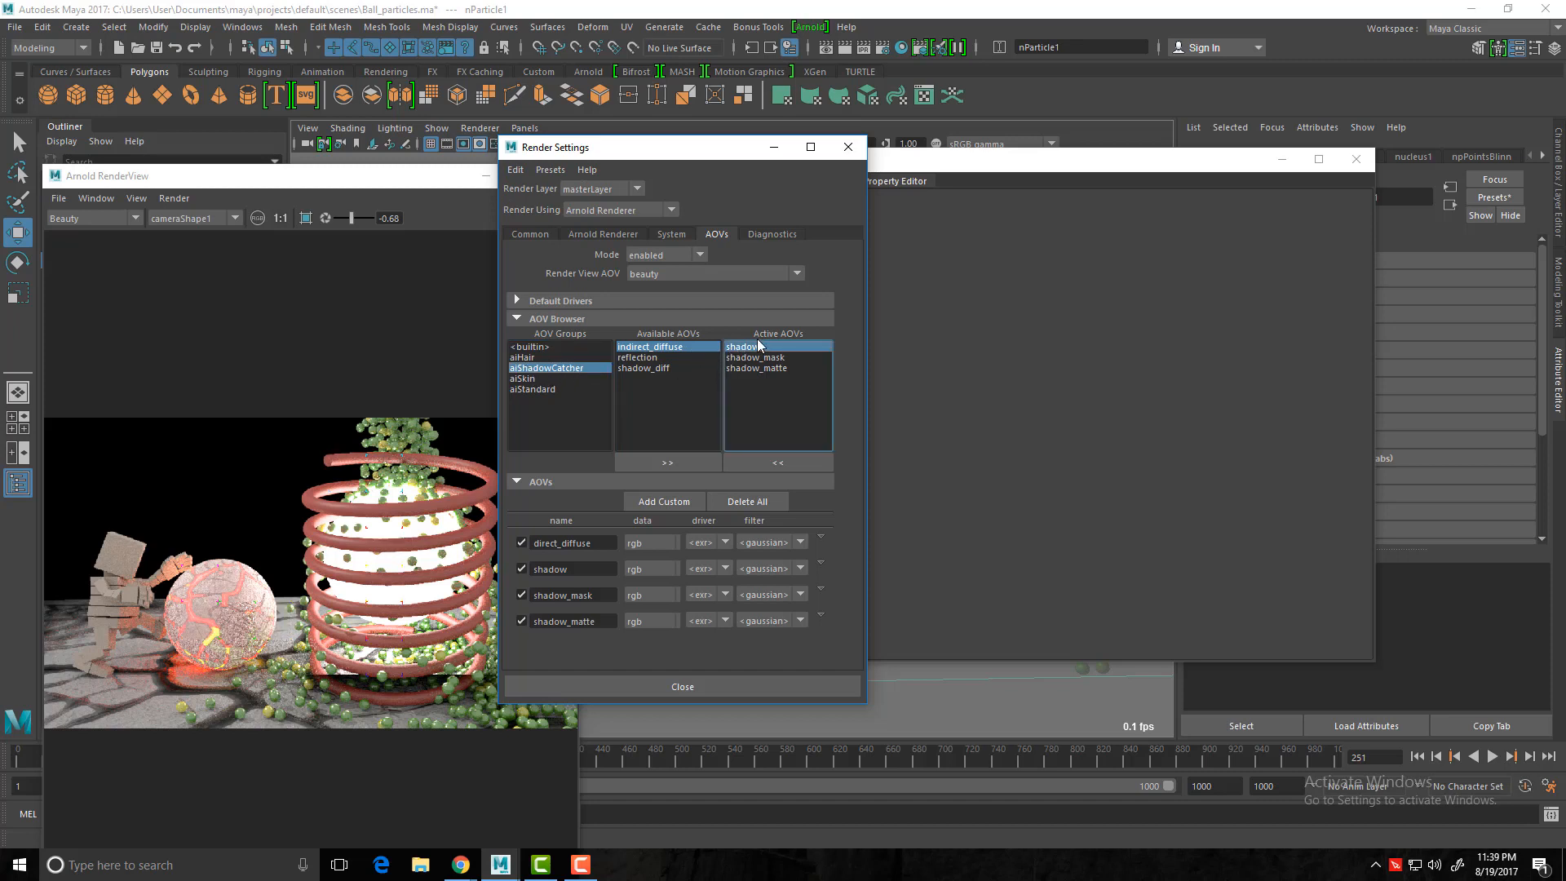
Step: Review the active shadow_mask and shadow_matte AOVs of the aiShadowCatcher group
{"action": "left_click", "coordinate": [775, 358]}
{"action": "left_click", "coordinate": [761, 368]}
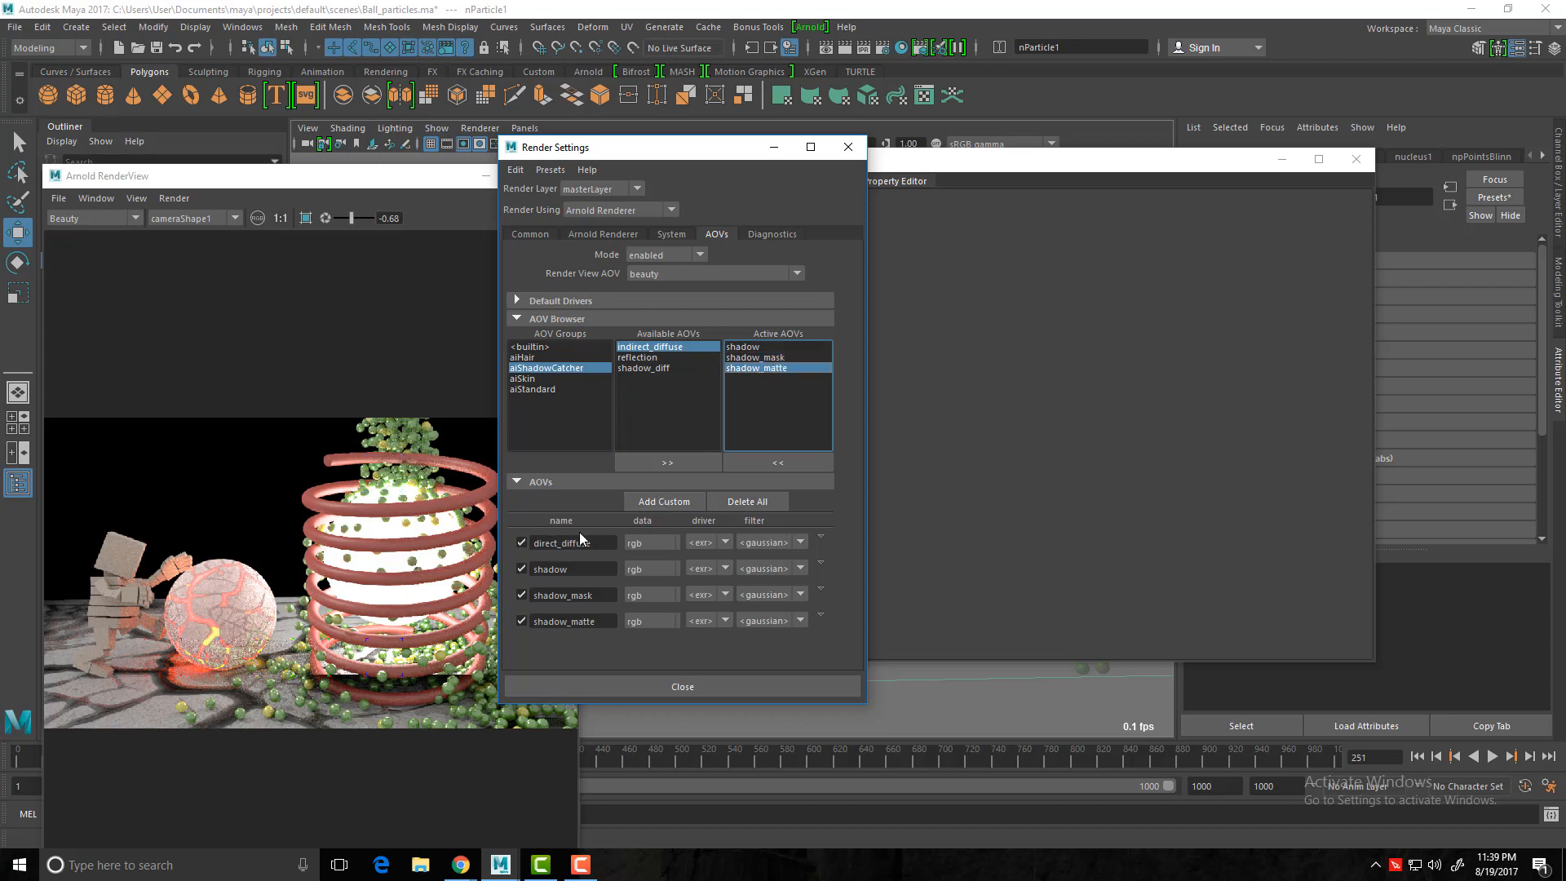
Step: Check the common render output path and the project's image directory locations, leaving the project settings as they are
{"action": "left_click", "coordinate": [541, 234]}
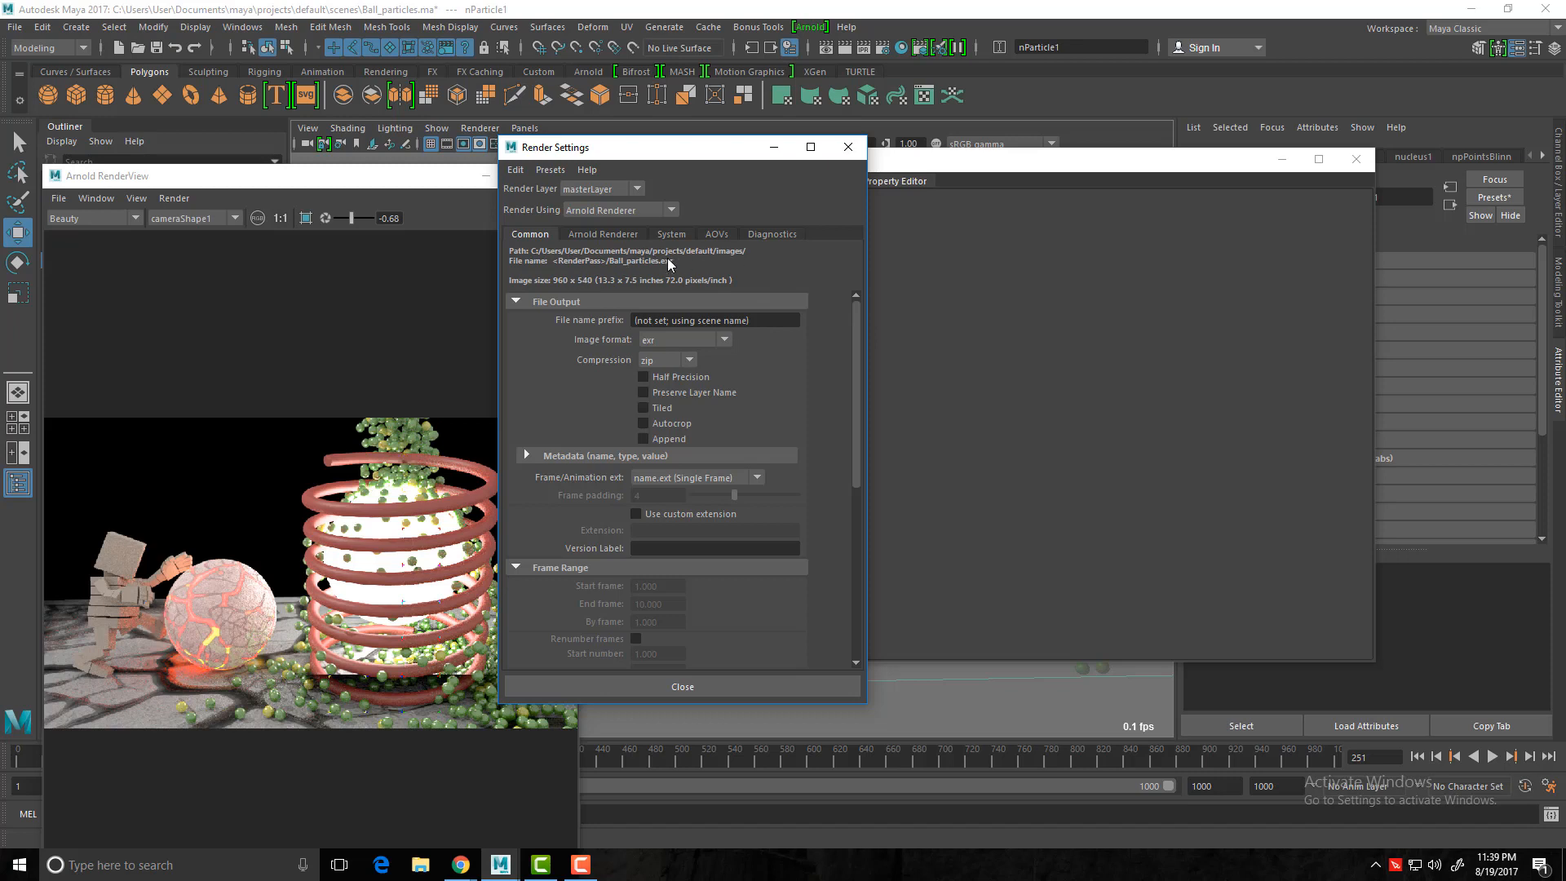
{"action": "left_click", "coordinate": [525, 174]}
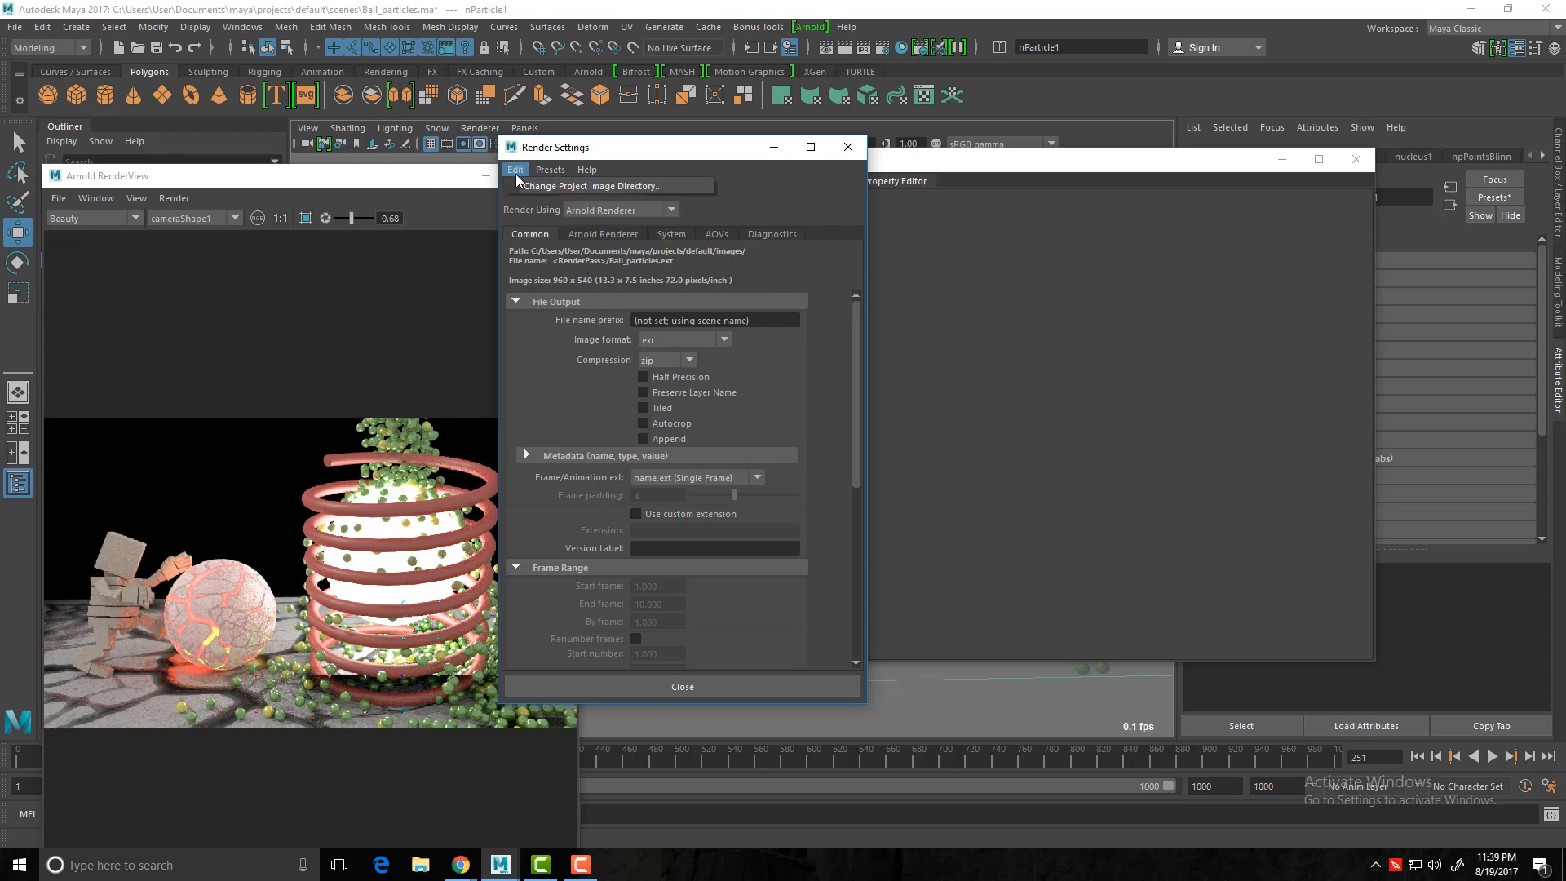
{"action": "left_click", "coordinate": [600, 185]}
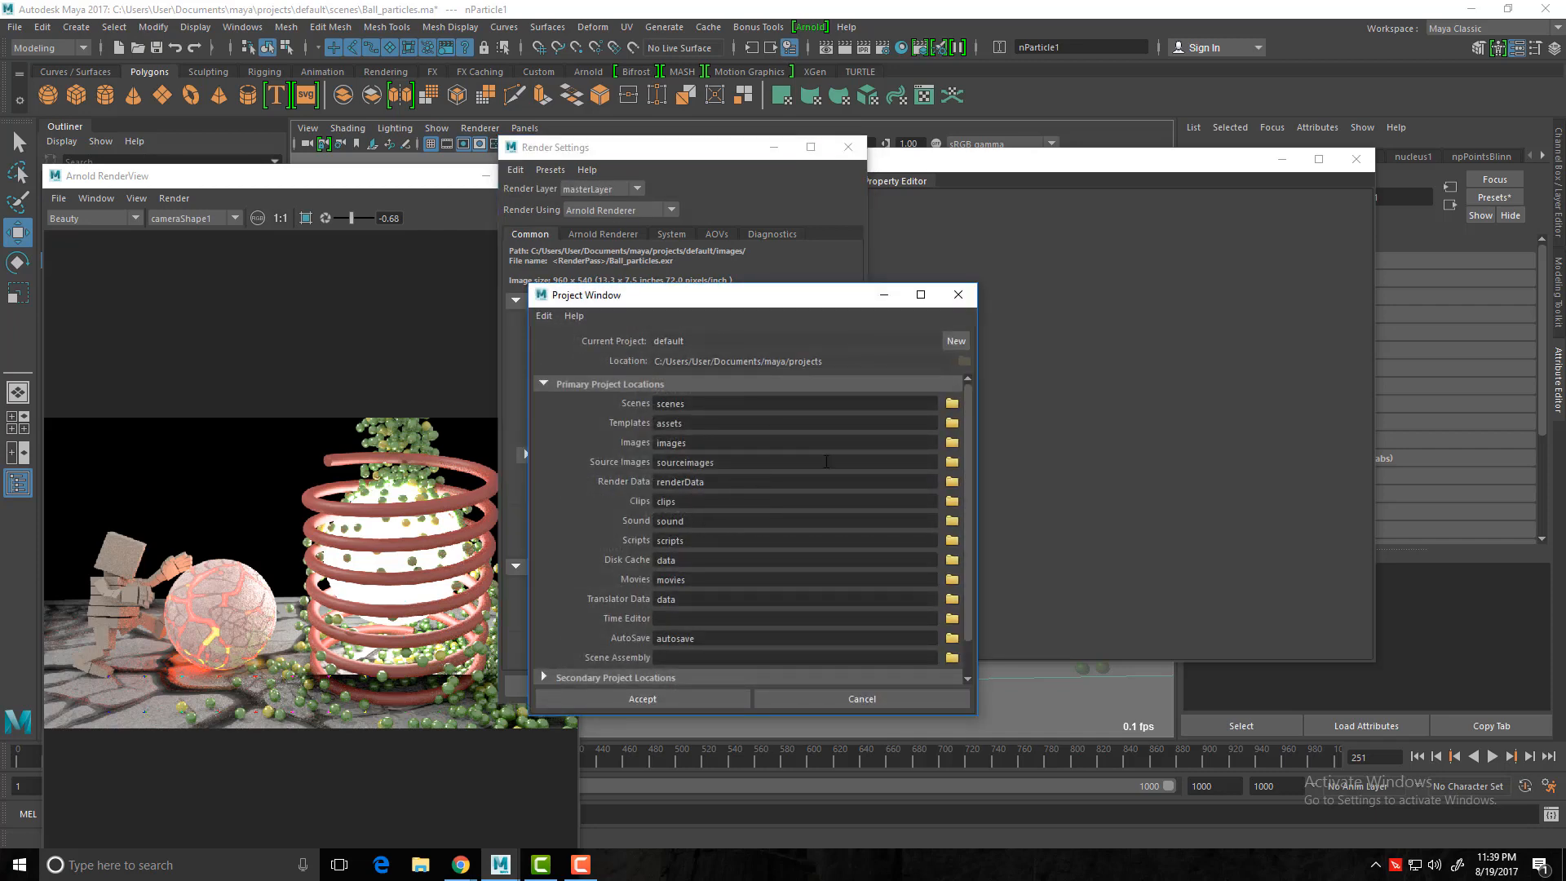
{"action": "left_click", "coordinate": [958, 294]}
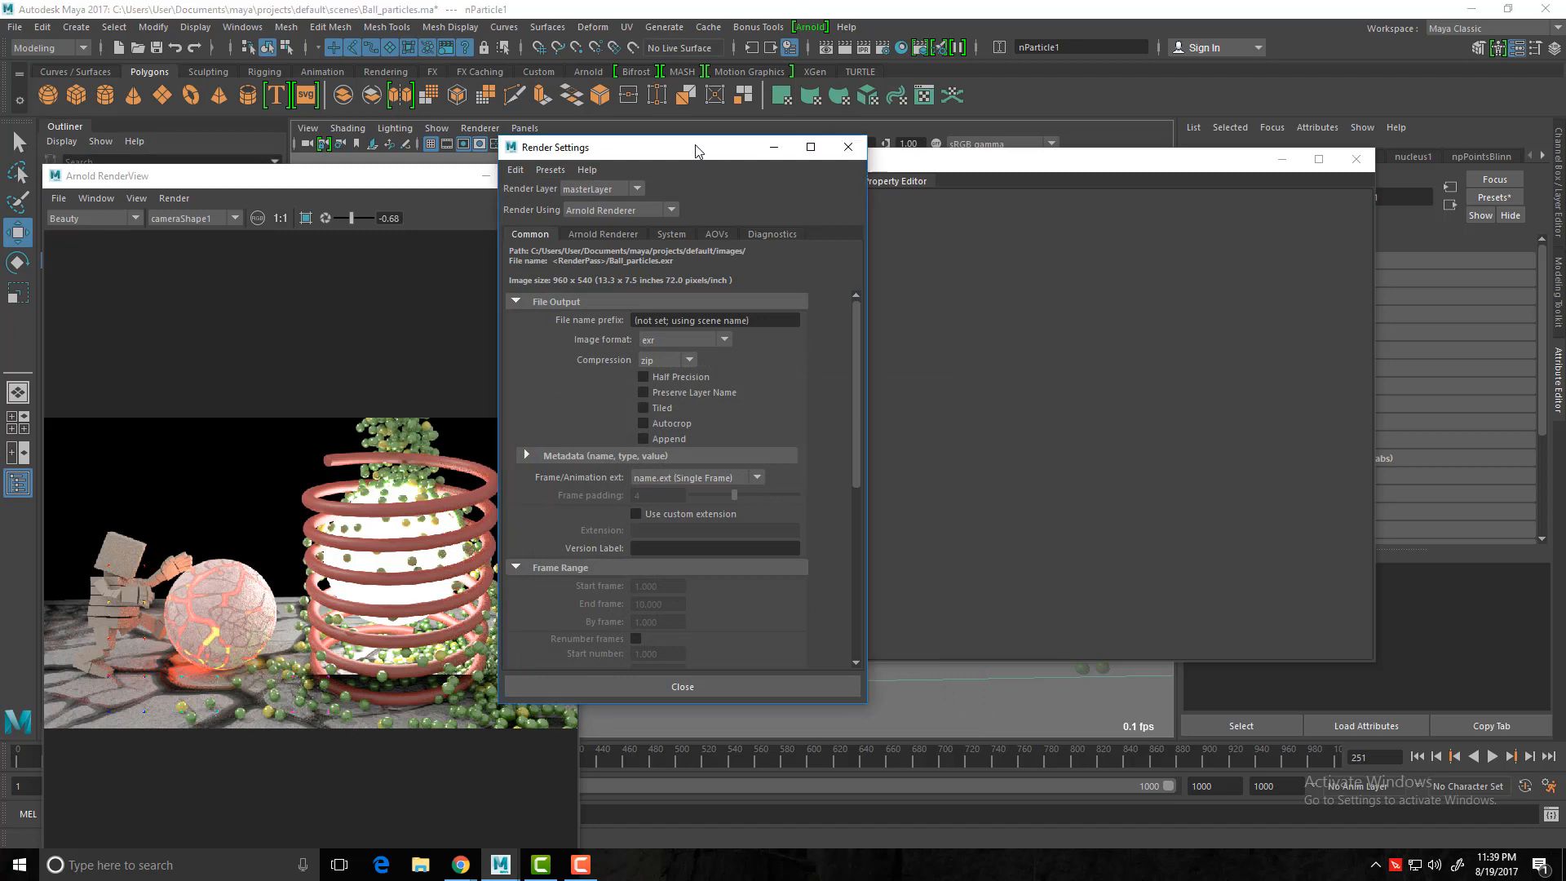
Step: Set the Frame/Animation extension to name_#.ext so the render outputs a numbered frame sequence
{"action": "left_click_drag", "start_coordinate": [713, 147], "coordinate": [761, 101]}
{"action": "left_click_drag", "start_coordinate": [903, 314], "coordinate": [912, 382]}
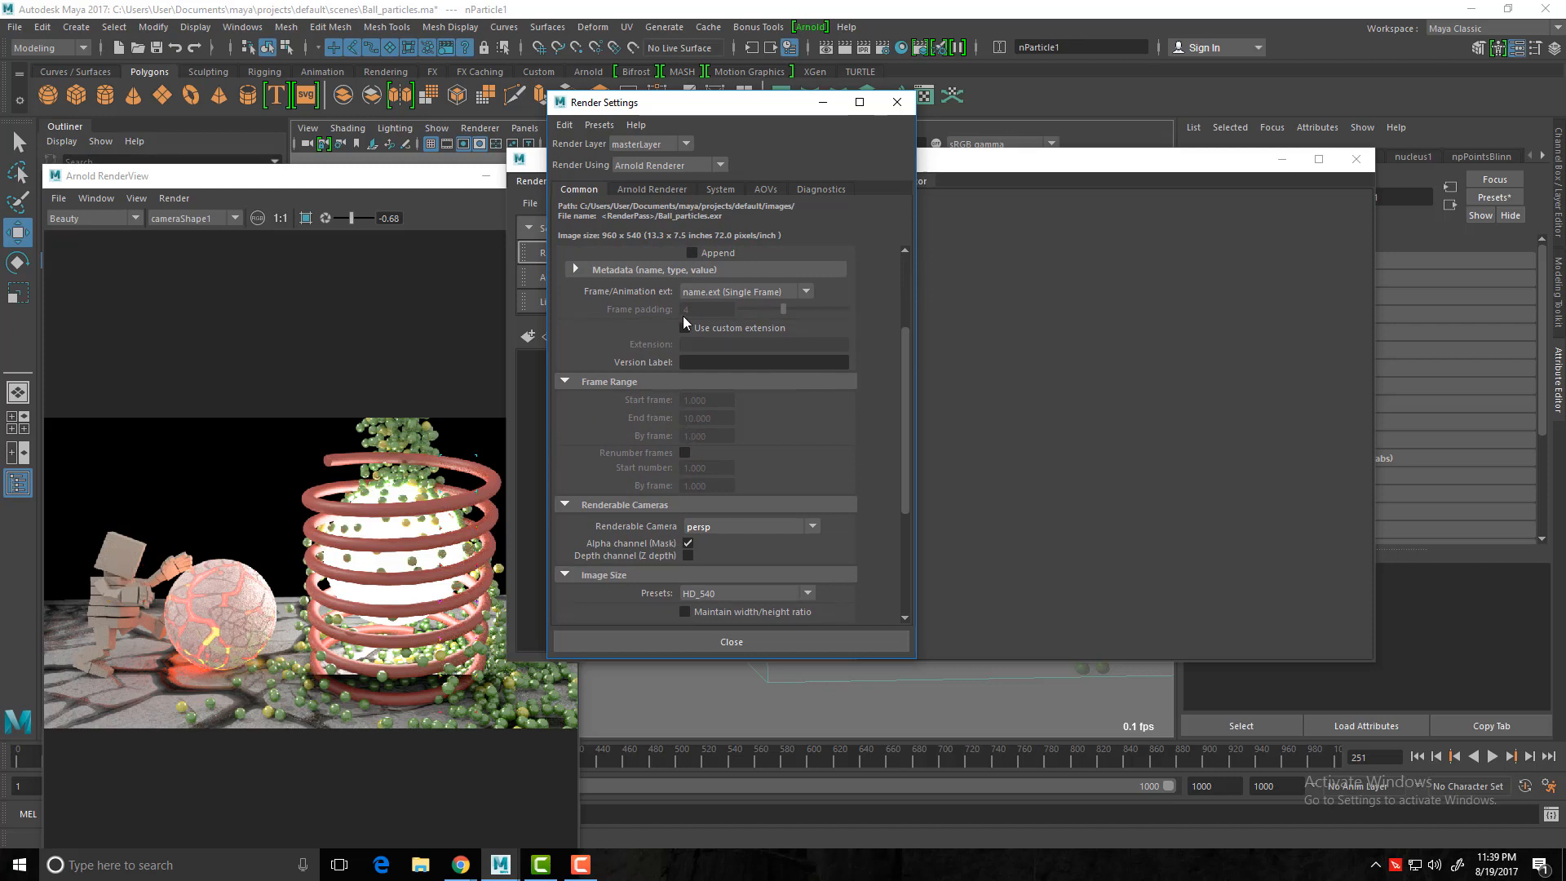
{"action": "left_click", "coordinate": [803, 291]}
{"action": "left_click", "coordinate": [726, 404]}
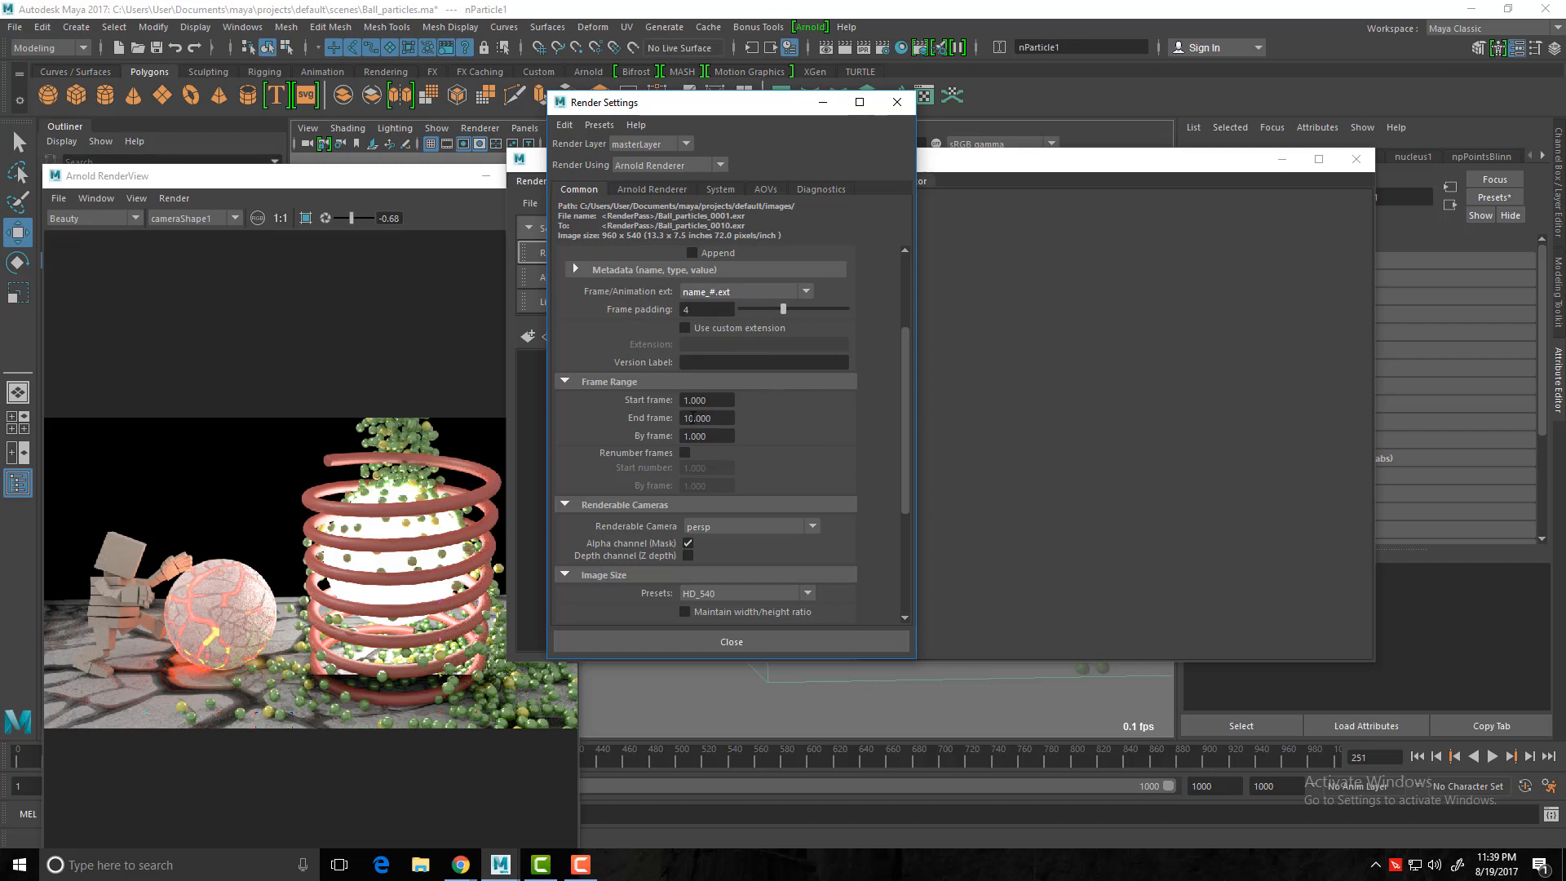
{"action": "left_click_drag", "start_coordinate": [694, 419], "coordinate": [682, 428]}
Step: Set the renderable camera to camera1
{"action": "scroll", "coordinate": [900, 381], "scroll_direction": "down", "scroll_amount": 4}
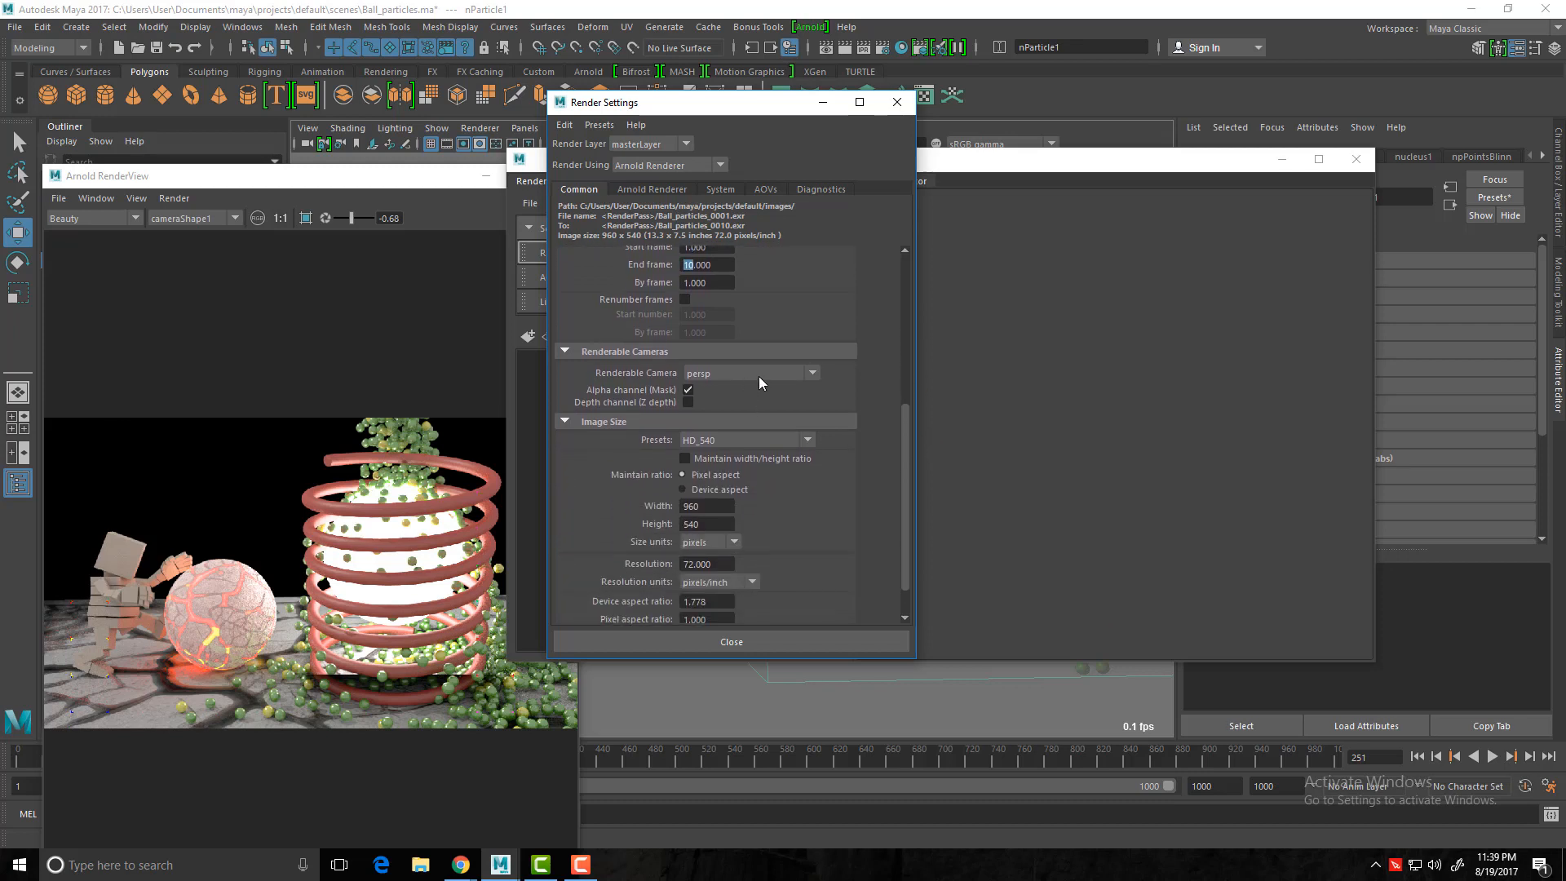
{"action": "left_click", "coordinate": [812, 372]}
{"action": "left_click", "coordinate": [730, 419]}
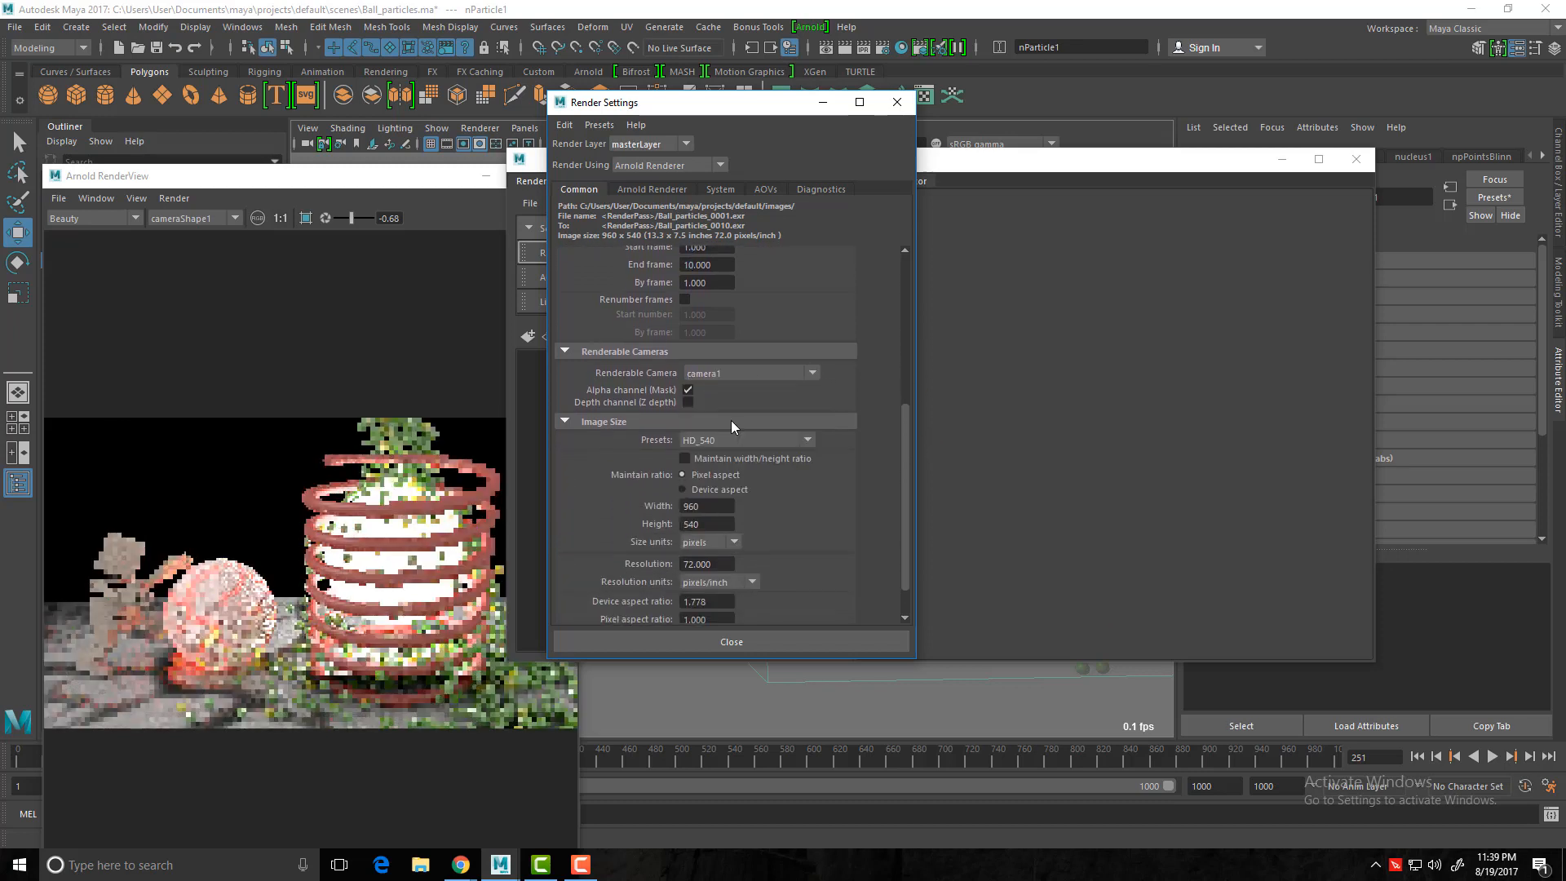
Step: Look through the image size presets up to HD_1080, keep HD_540, and close the Render Settings
{"action": "left_click", "coordinate": [809, 440]}
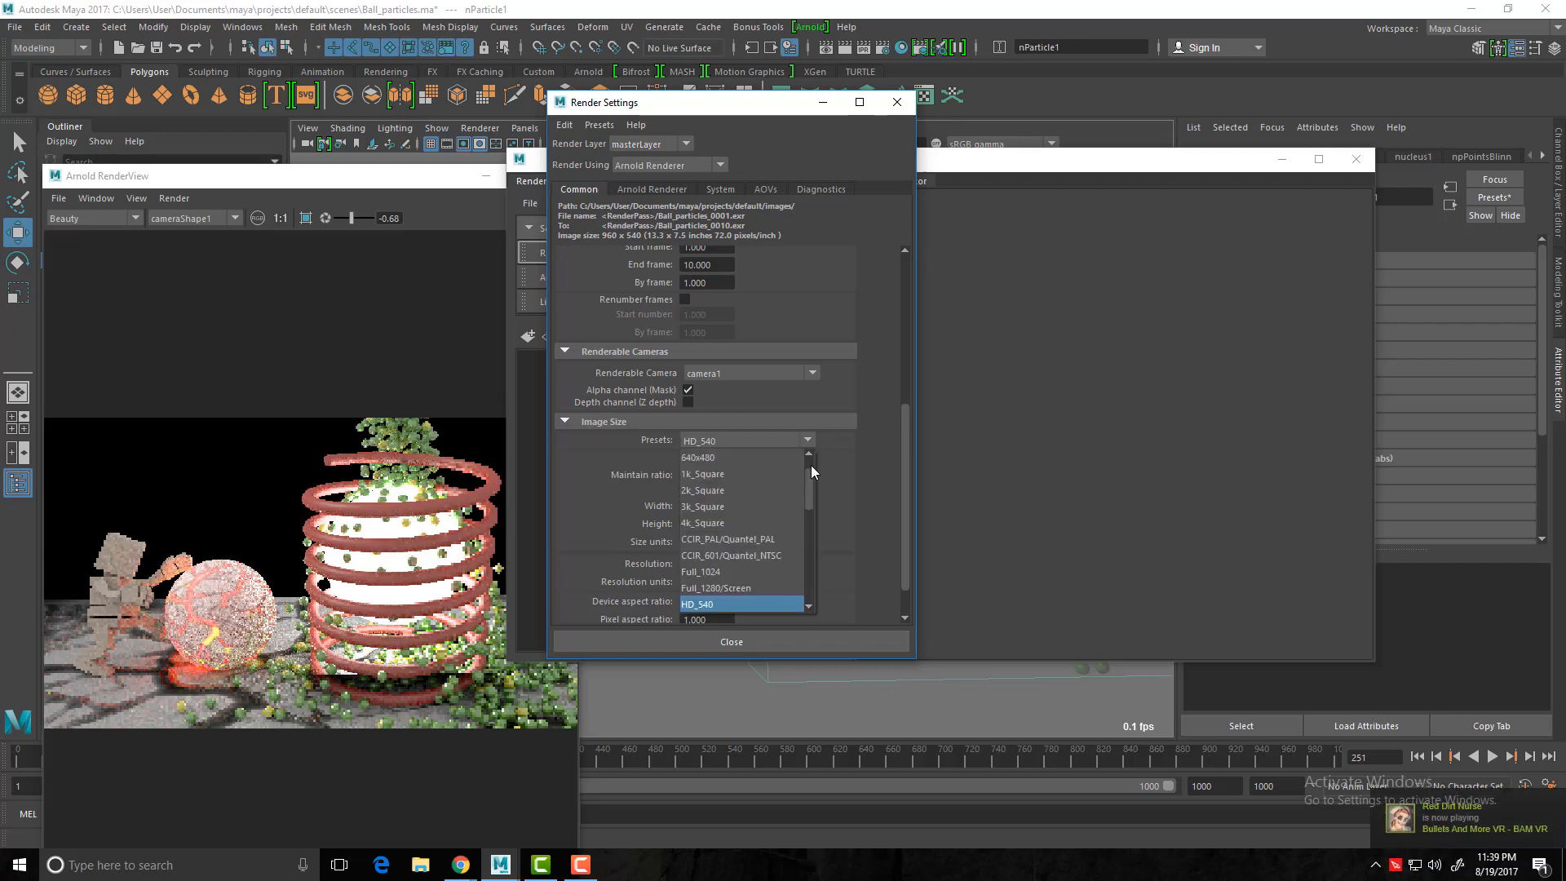
{"action": "left_click_drag", "start_coordinate": [806, 479], "coordinate": [806, 496]}
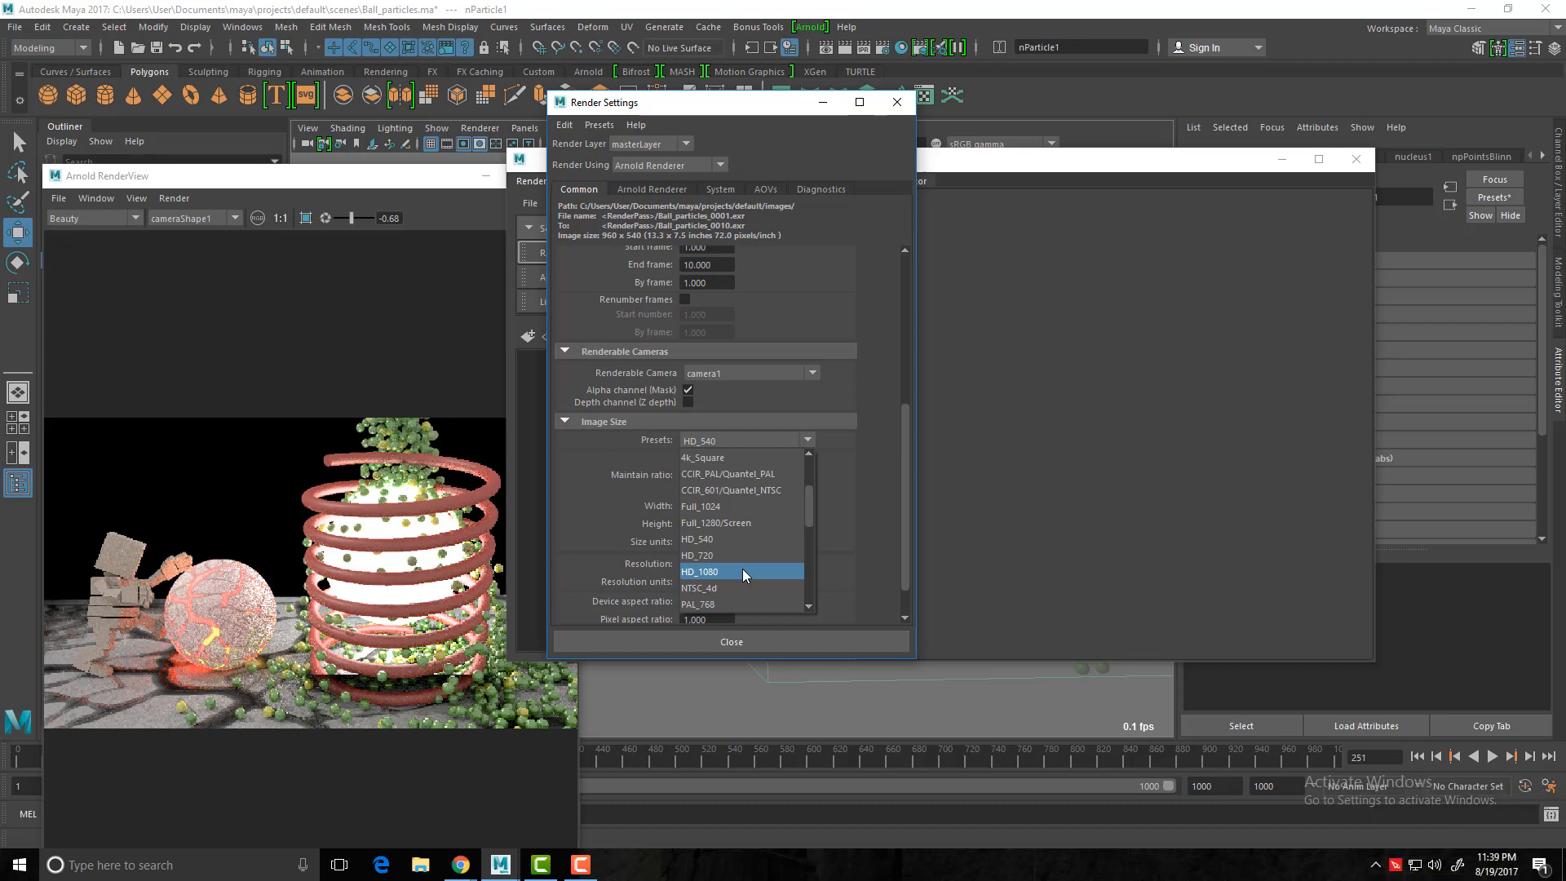
{"action": "left_click", "coordinate": [857, 492]}
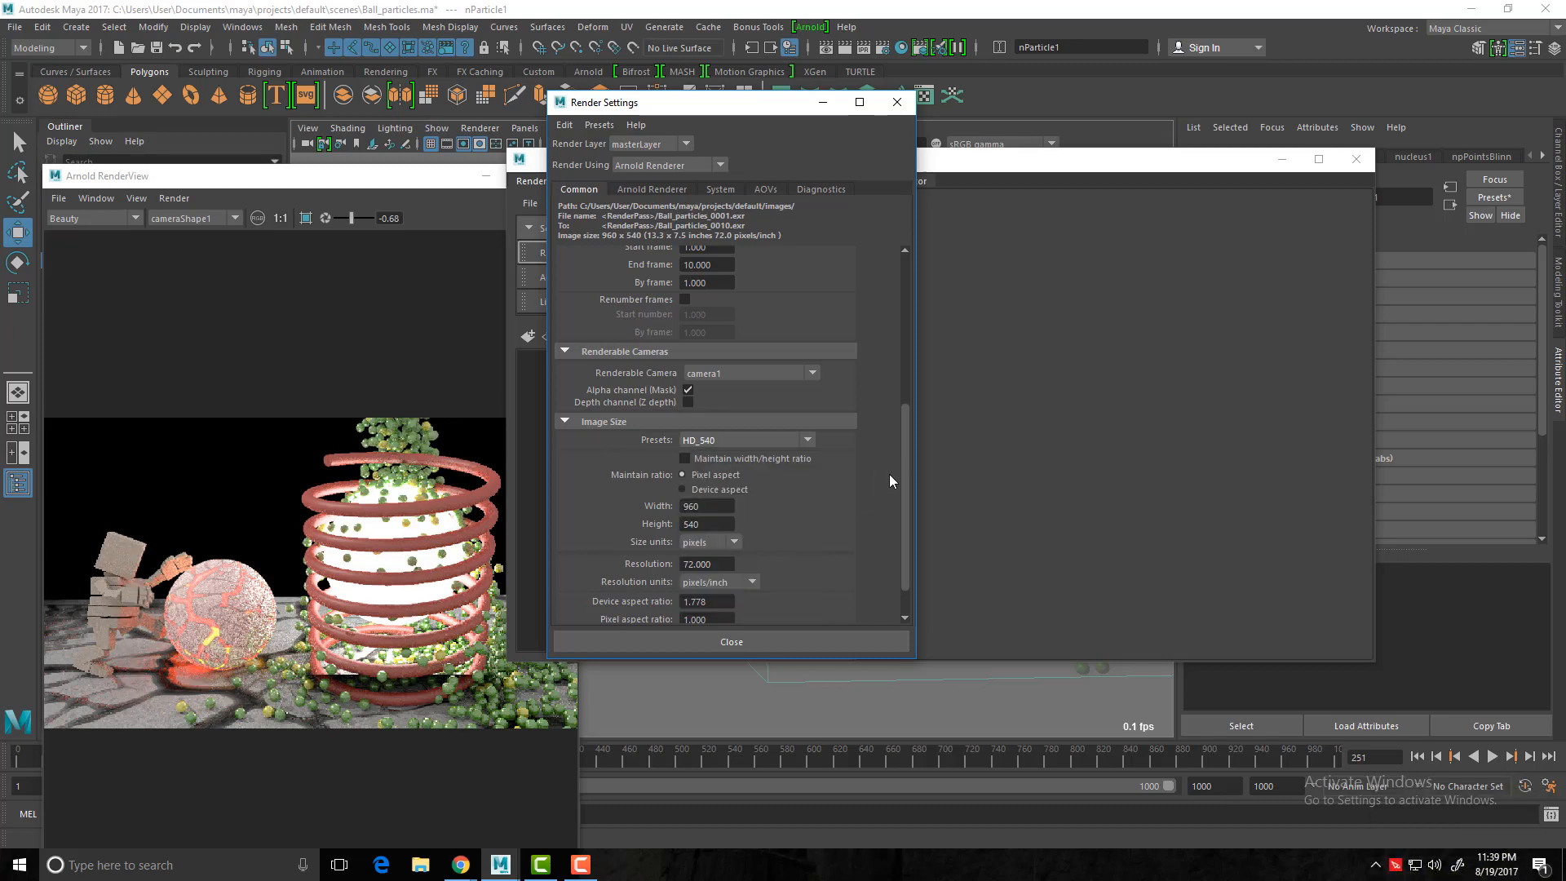
{"action": "scroll", "coordinate": [901, 473], "scroll_direction": "down", "scroll_amount": 1}
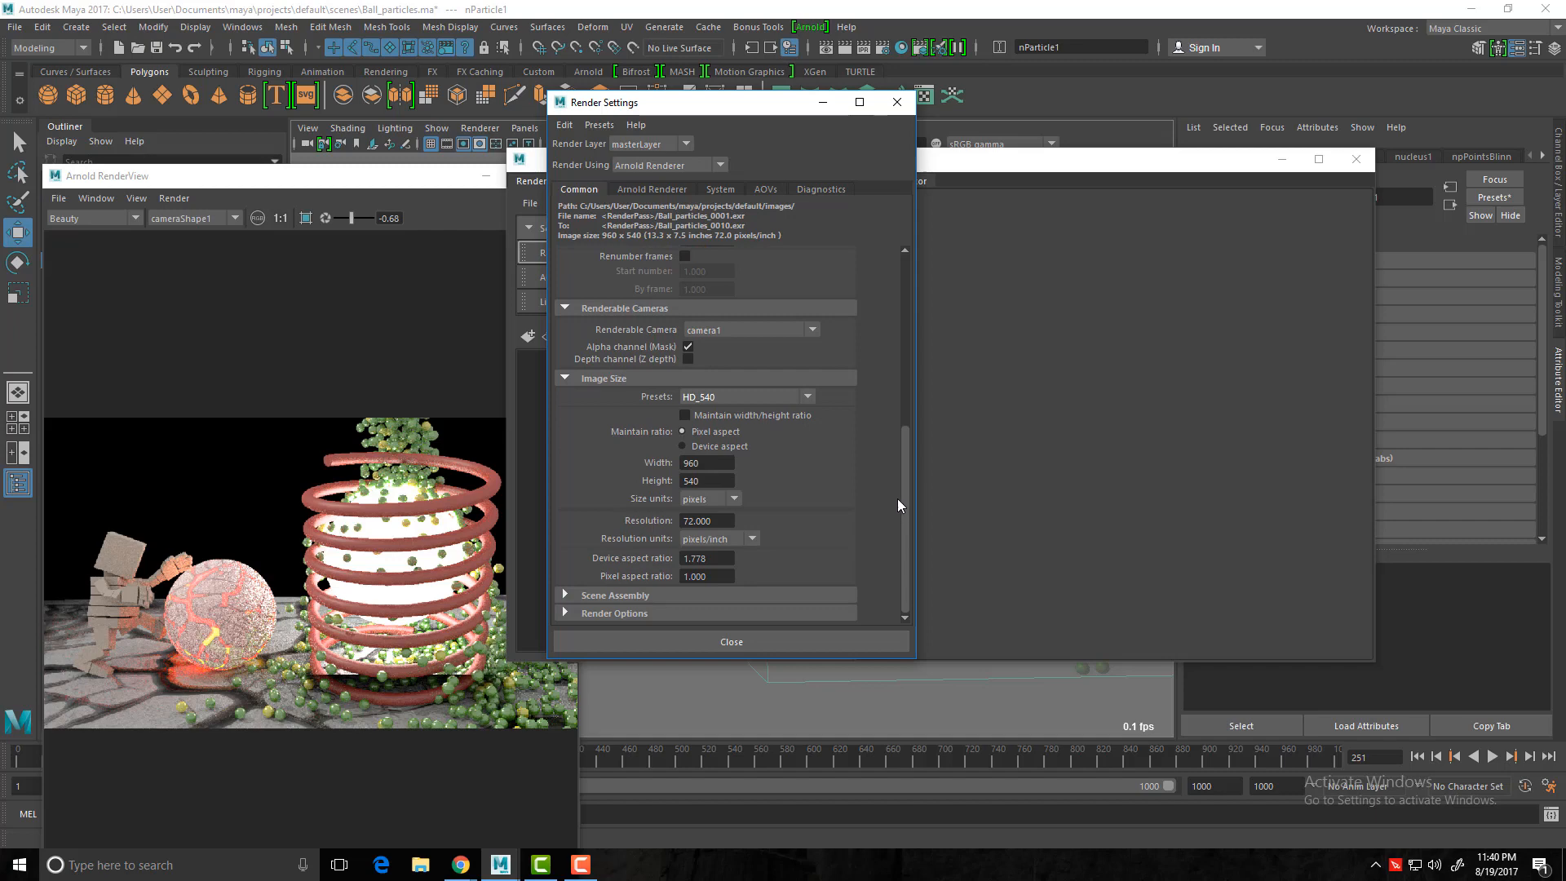
{"action": "scroll", "coordinate": [897, 497], "scroll_direction": "up", "scroll_amount": 1}
{"action": "left_click", "coordinate": [897, 102]}
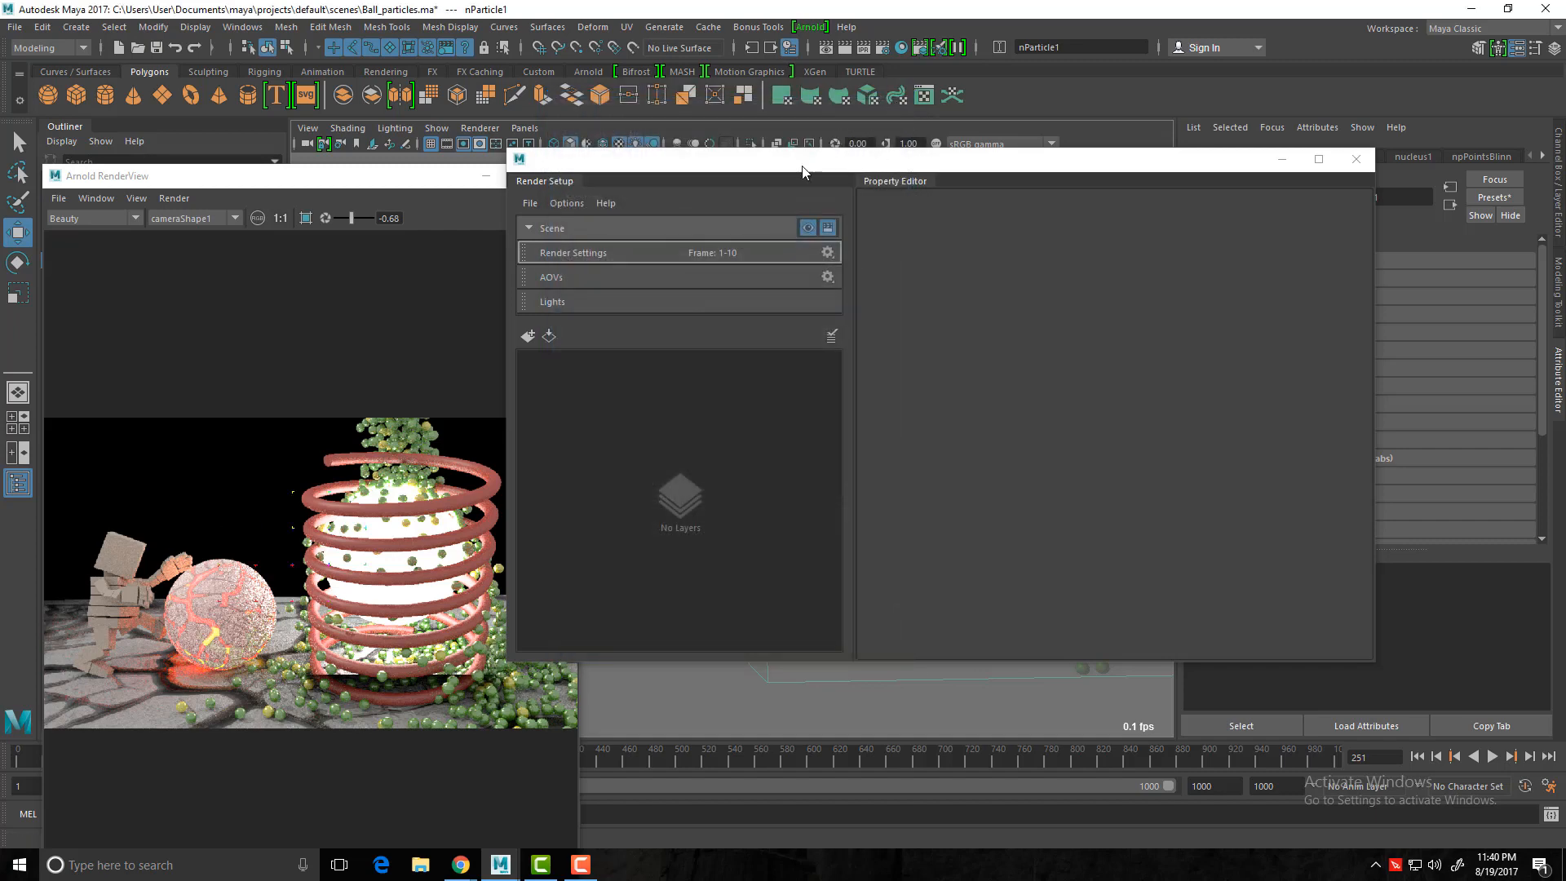
Step: Create a render layer named Char1 in the Render Setup
{"action": "mouse_move", "coordinate": [802, 166]}
{"action": "left_mouse_down"}
{"action": "mouse_move", "coordinate": [824, 222]}
{"action": "mouse_move", "coordinate": [824, 155]}
{"action": "mouse_move", "coordinate": [793, 152]}
{"action": "left_mouse_up"}
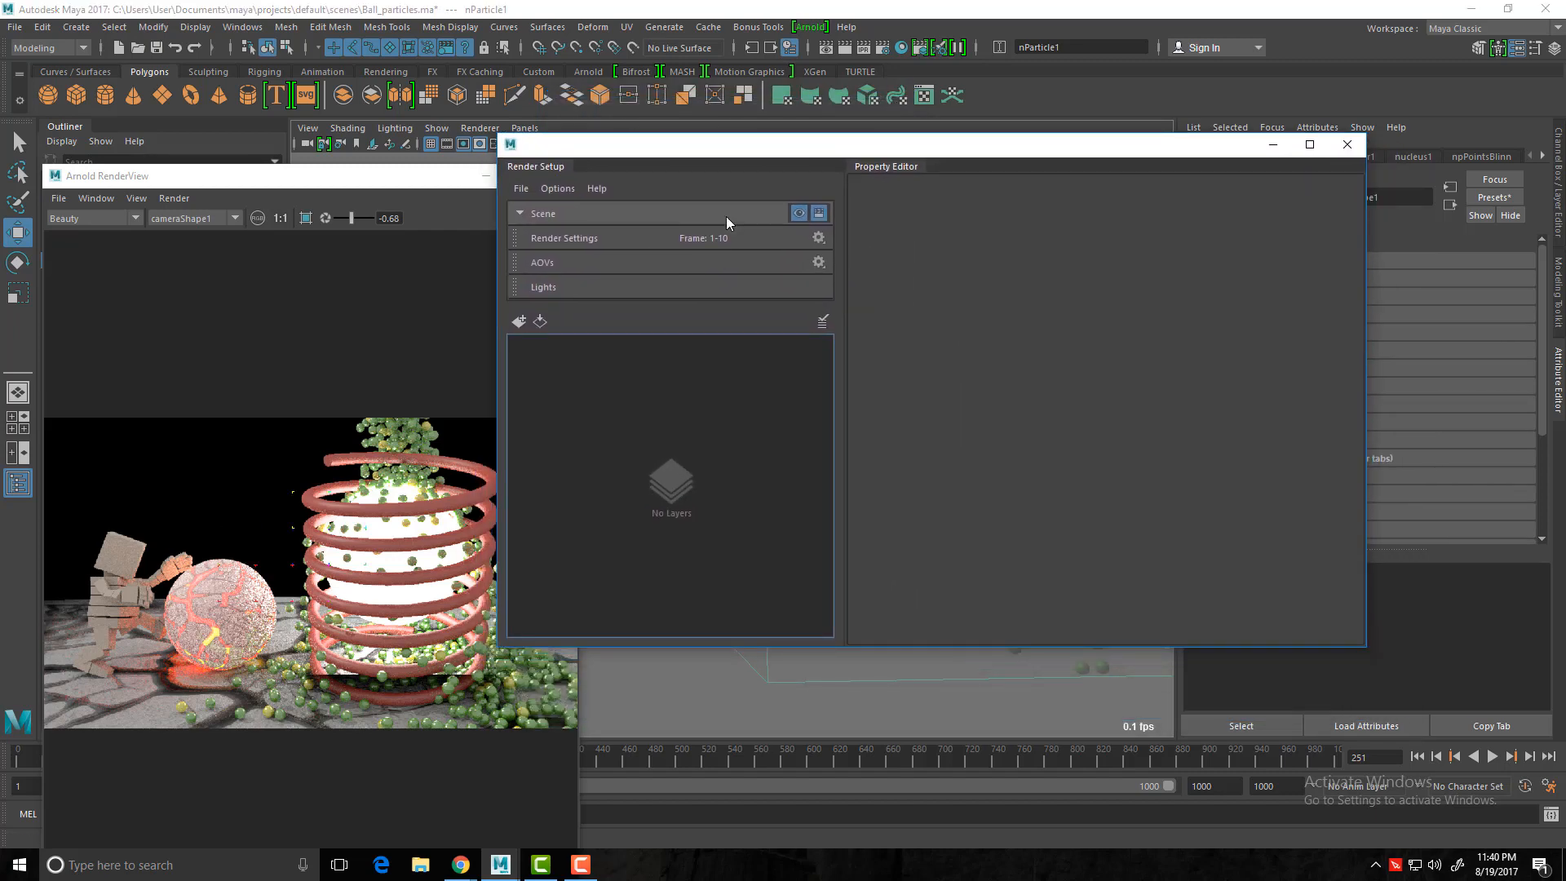
{"action": "left_click", "coordinate": [521, 322]}
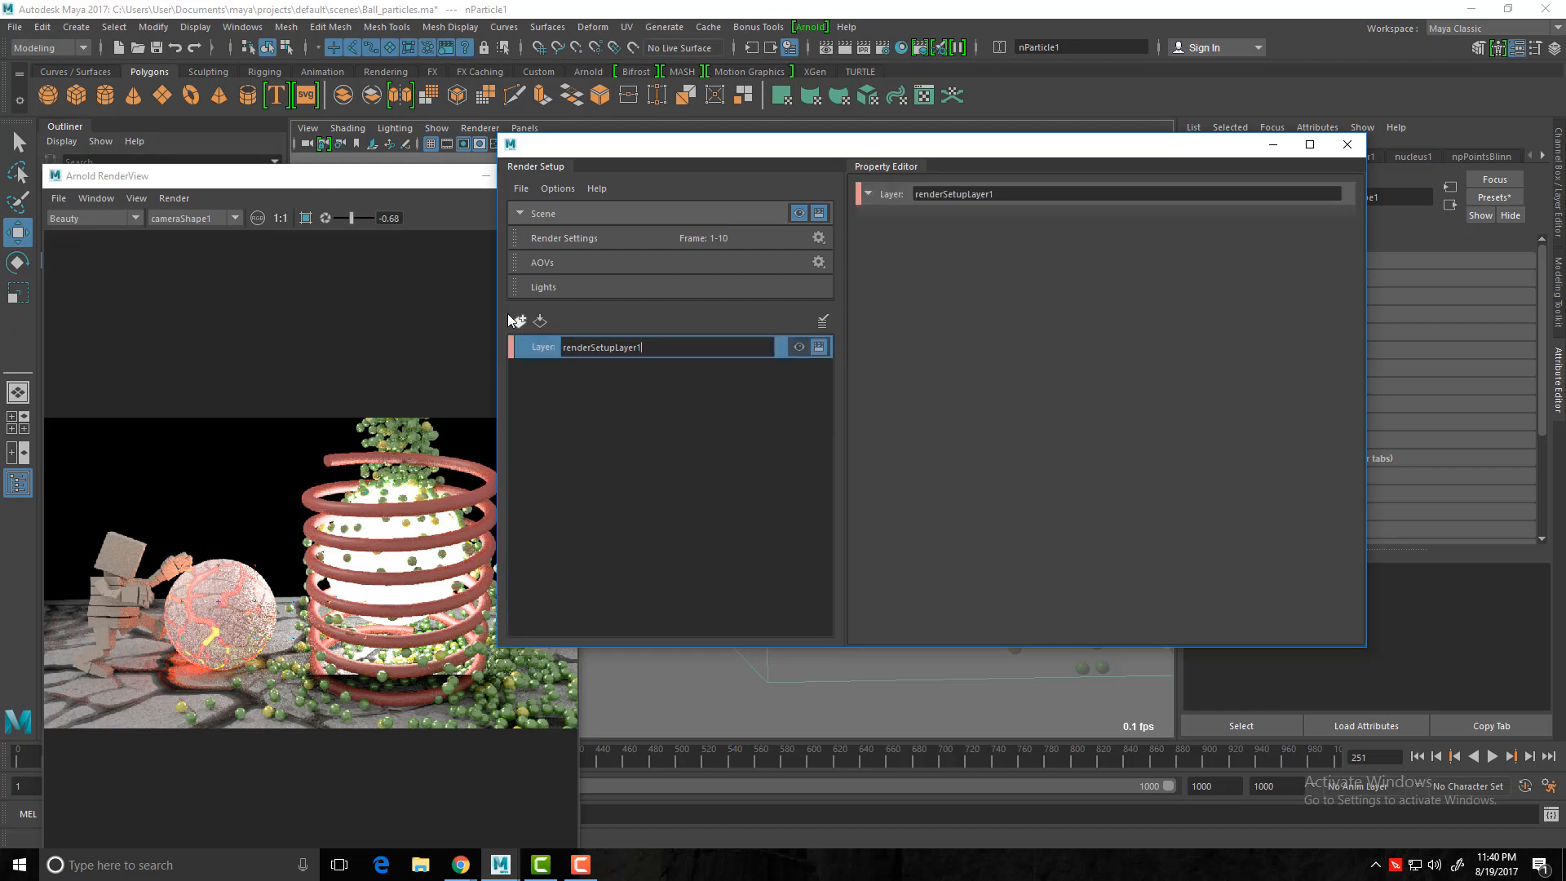
{"action": "left_click_drag", "start_coordinate": [662, 357], "coordinate": [555, 356]}
{"action": "type", "text": "Char1"}
{"action": "key", "text": "Return"}
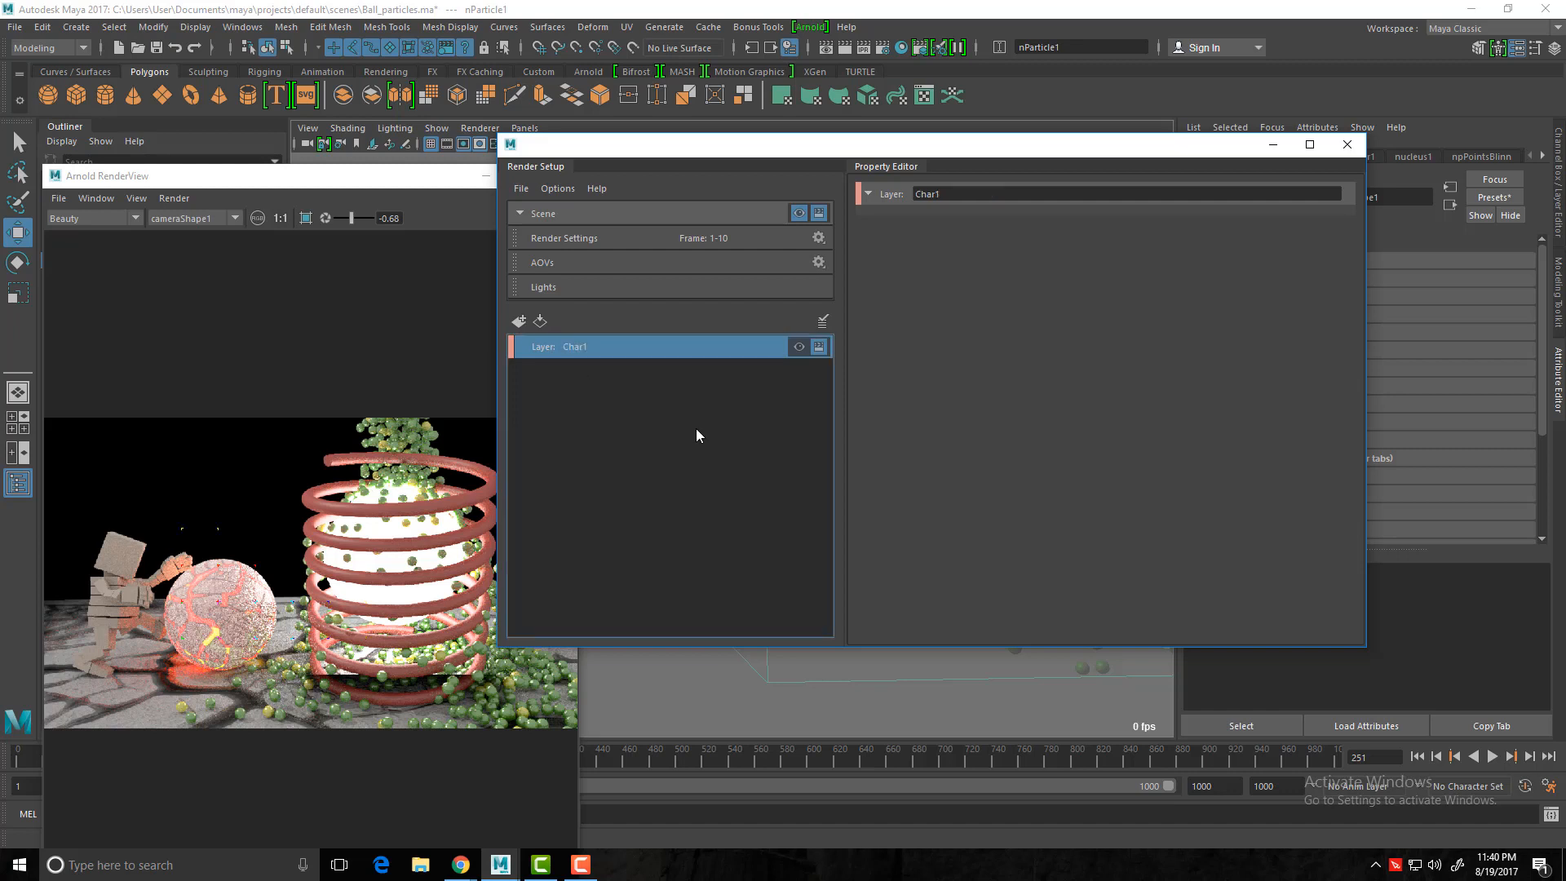
Step: Create a collection with its default name in the Char1 layer and show its properties
{"action": "right_click", "coordinate": [639, 351]}
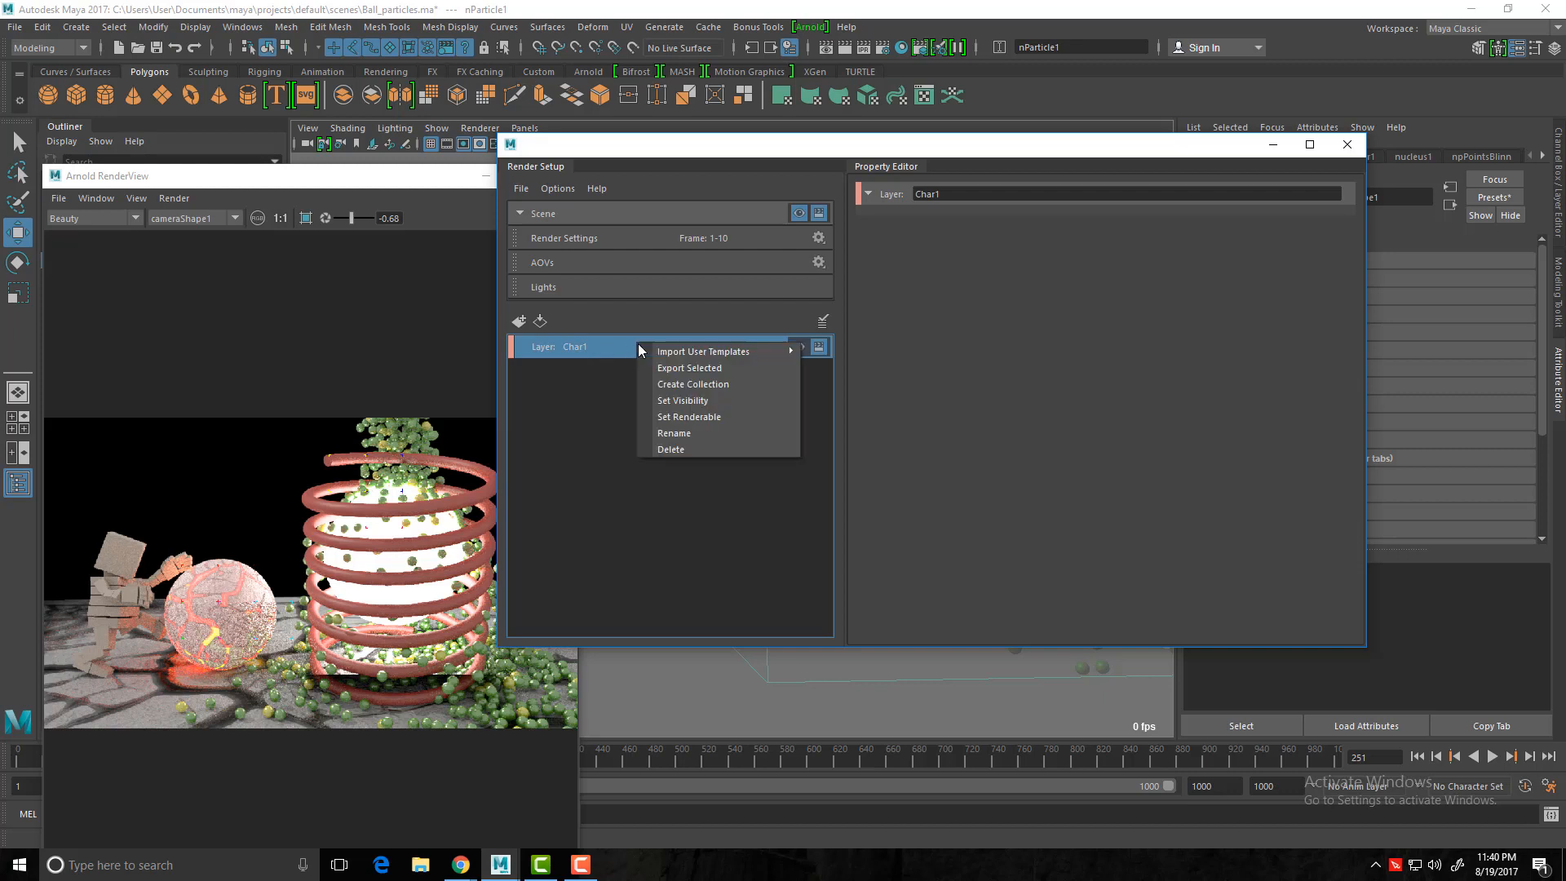
{"action": "left_click", "coordinate": [740, 384]}
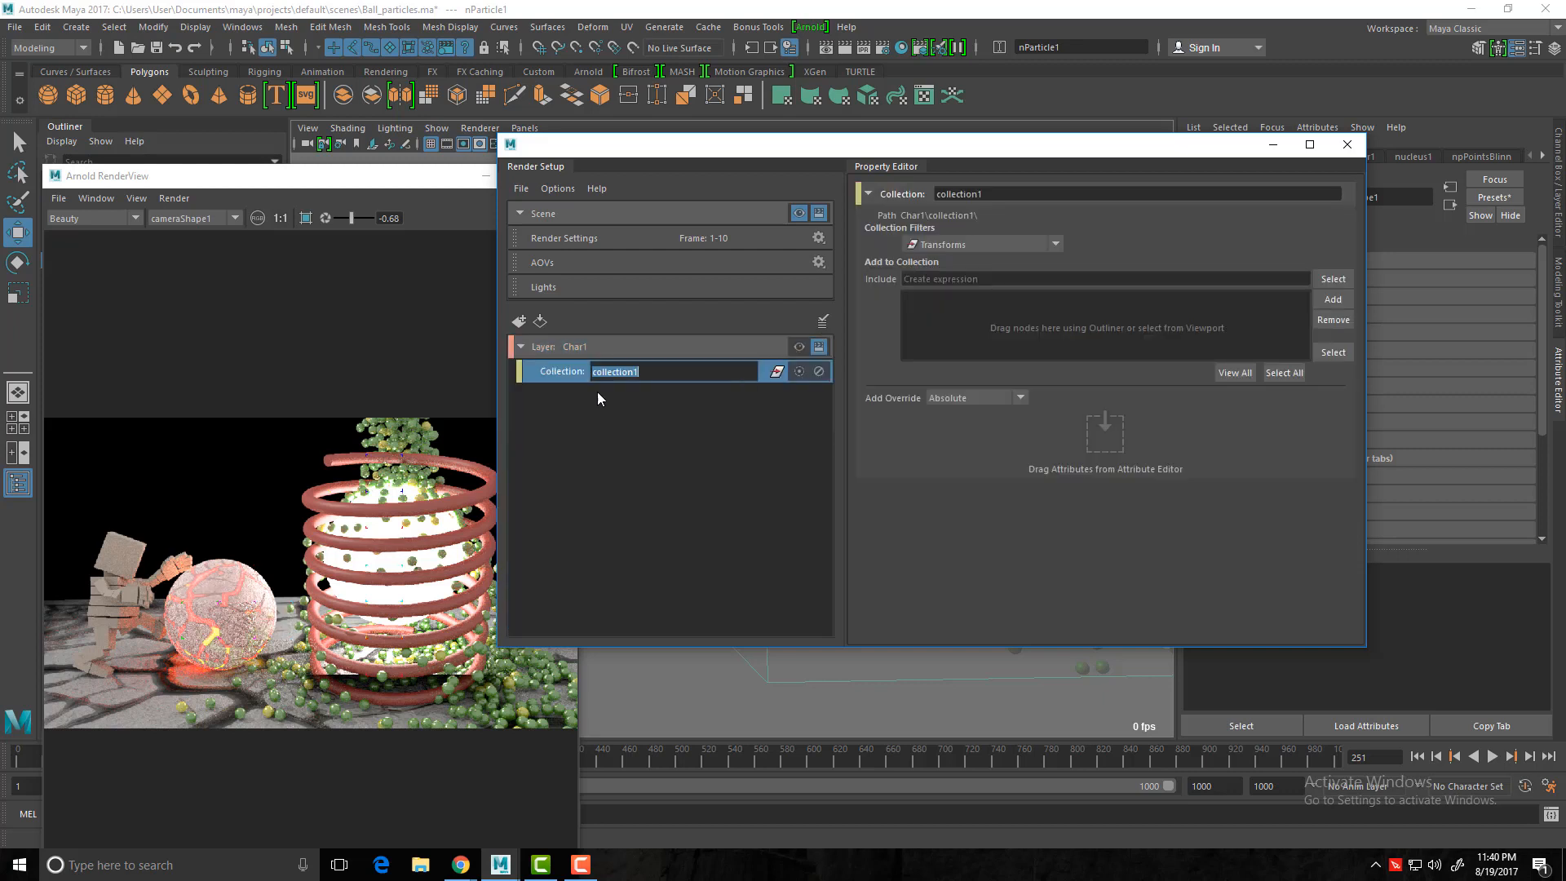
{"action": "left_click", "coordinate": [627, 408]}
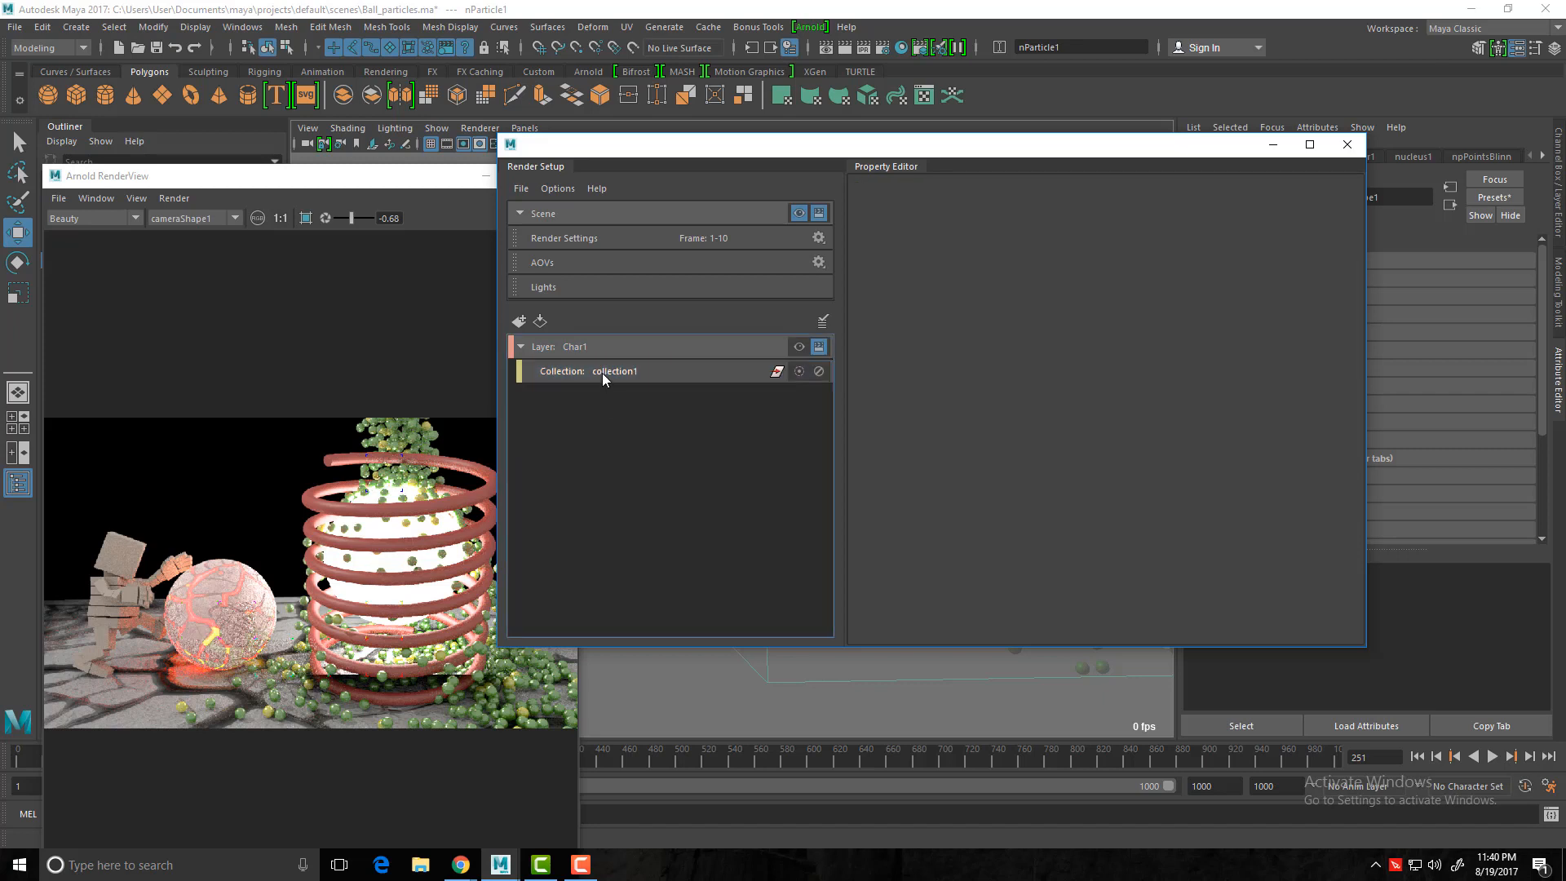
{"action": "left_click", "coordinate": [602, 373]}
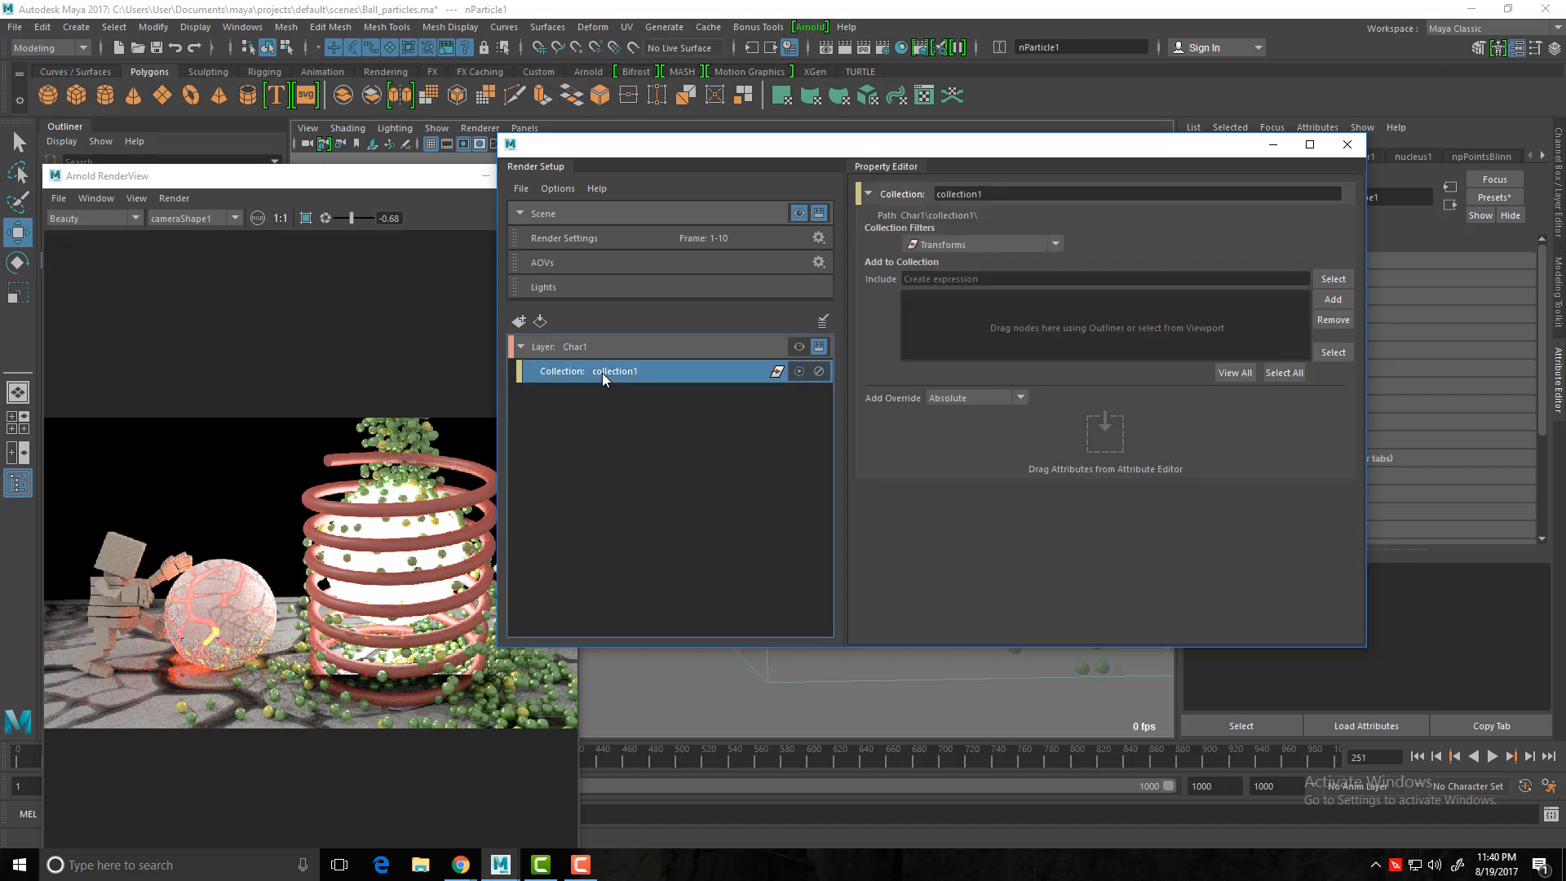
Step: Add the blok_v1_2:char group to the Char1 layer's collection
{"action": "left_click_drag", "start_coordinate": [691, 152], "coordinate": [983, 212]}
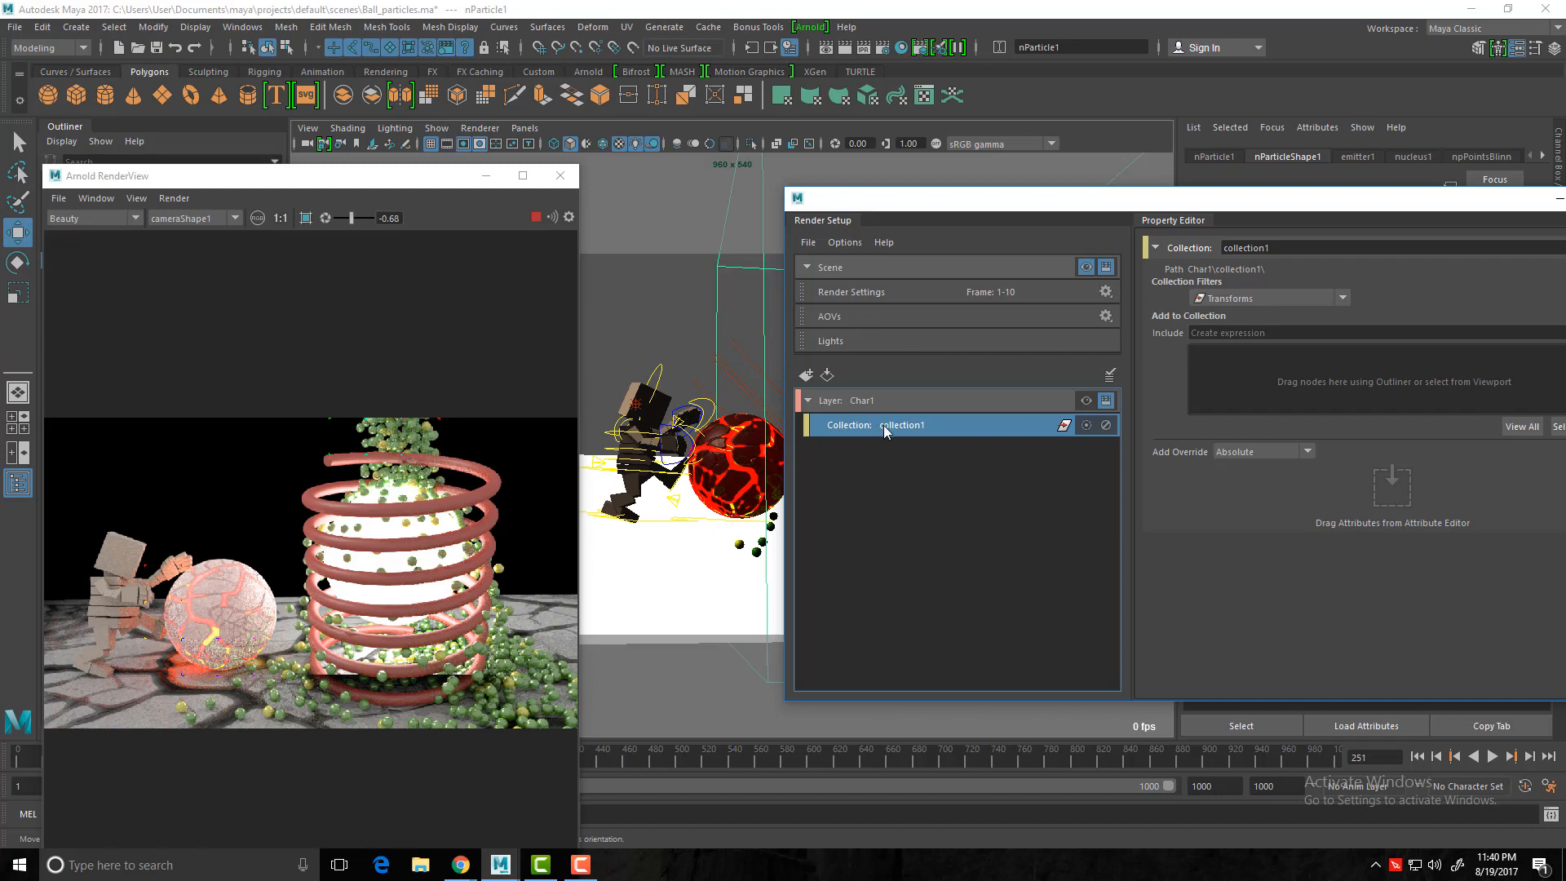
{"action": "left_click_drag", "start_coordinate": [350, 175], "coordinate": [350, 696]}
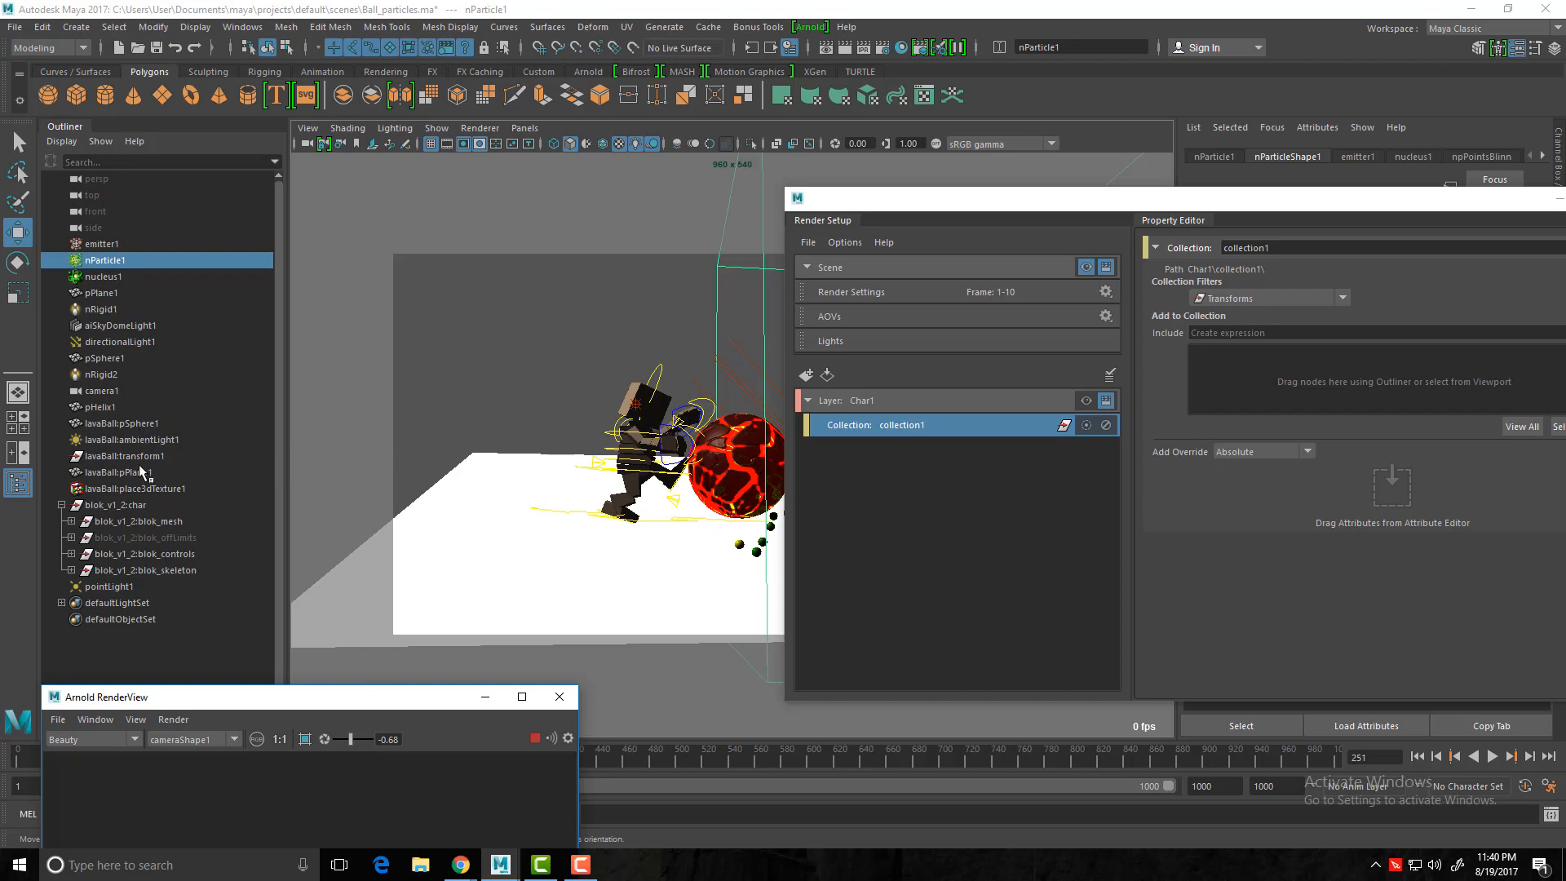
{"action": "left_click", "coordinate": [124, 503]}
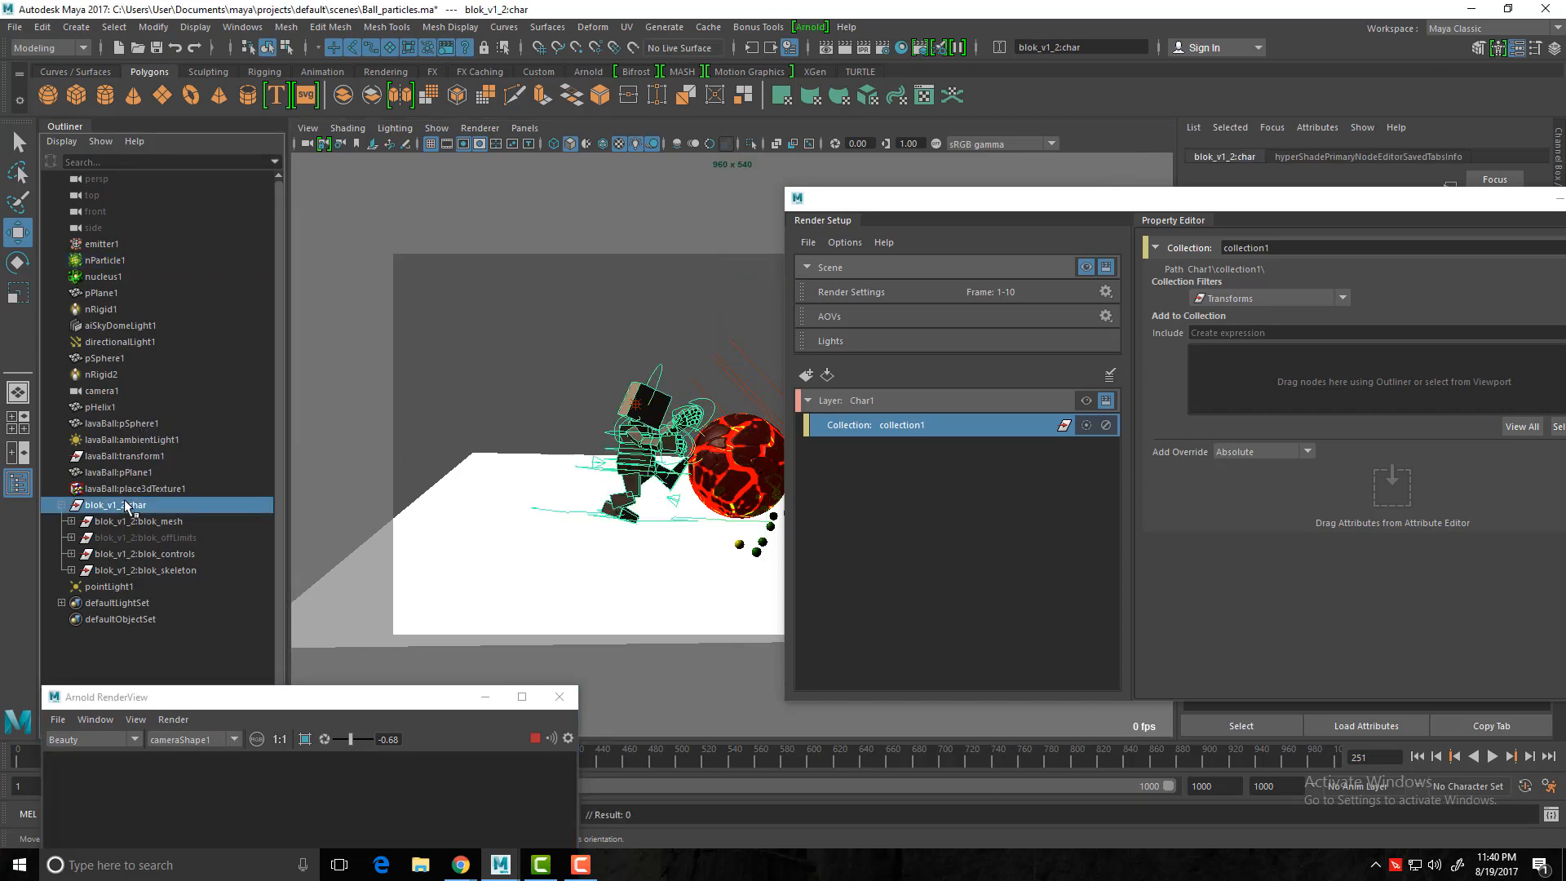
{"action": "left_click_drag", "start_coordinate": [1261, 199], "coordinate": [954, 163]}
{"action": "left_click", "coordinate": [1313, 317]}
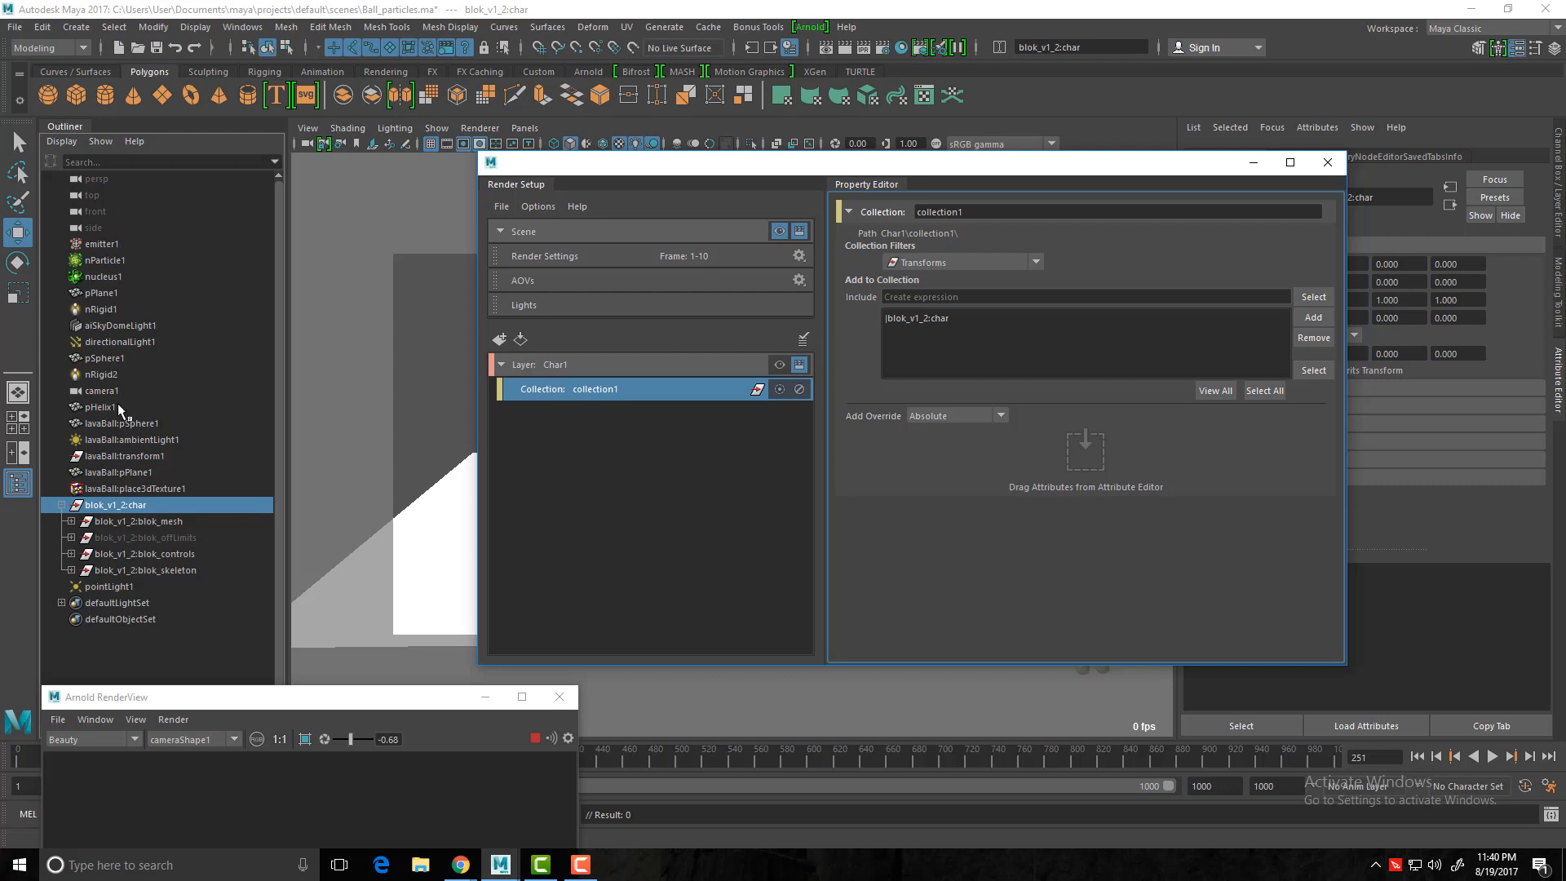
Step: Add pointLight1, lavaBall:ambientLight1 and directionalLight1 to the Char1 layer's collection
{"action": "left_click", "coordinate": [114, 587]}
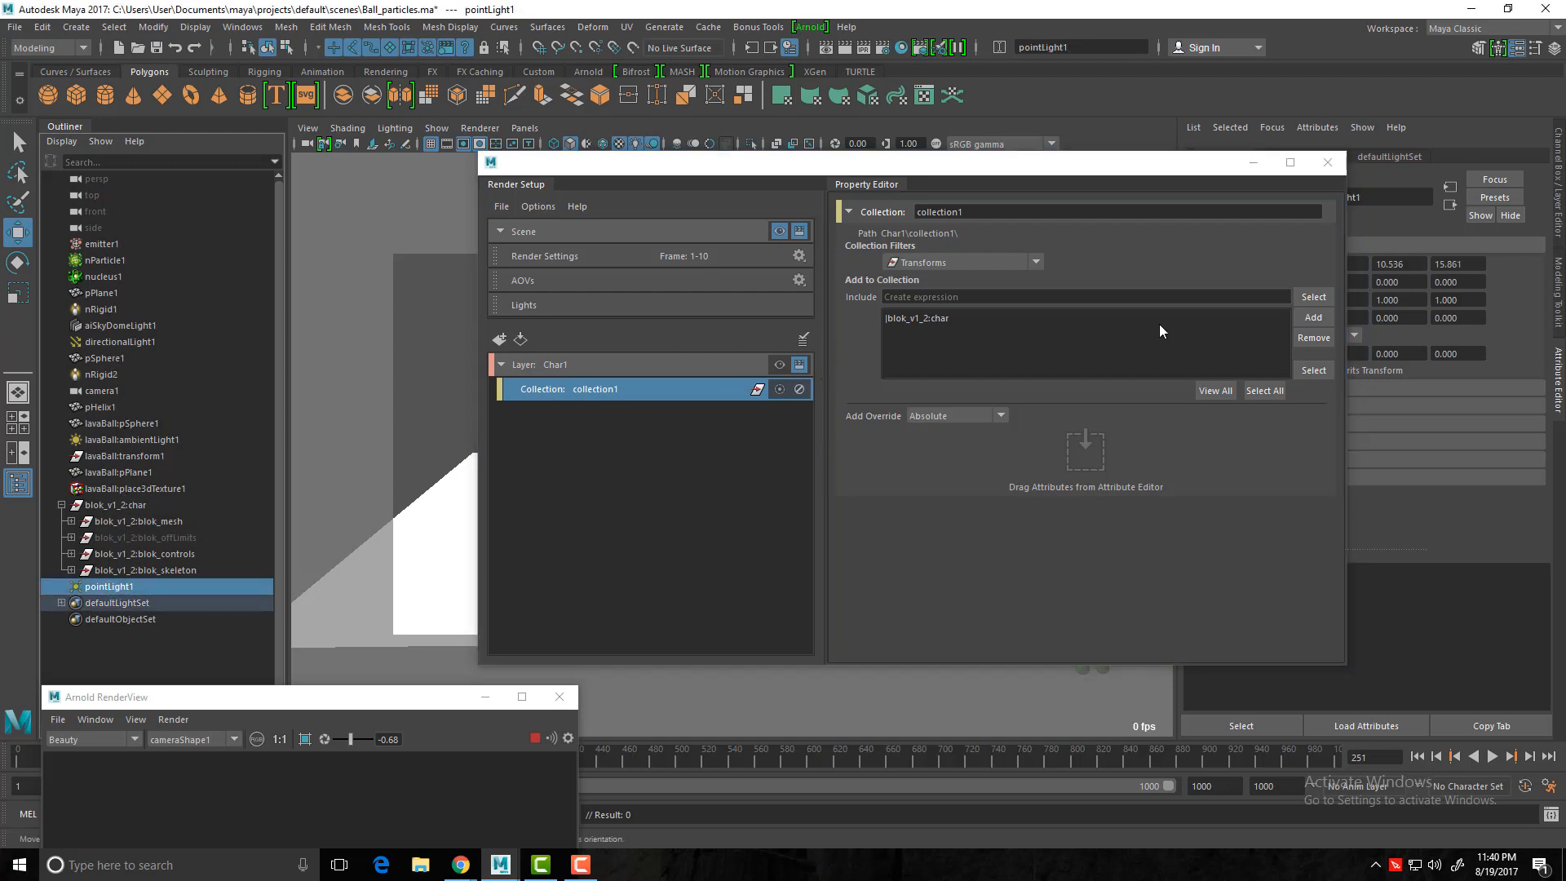
{"action": "left_click", "coordinate": [1315, 318]}
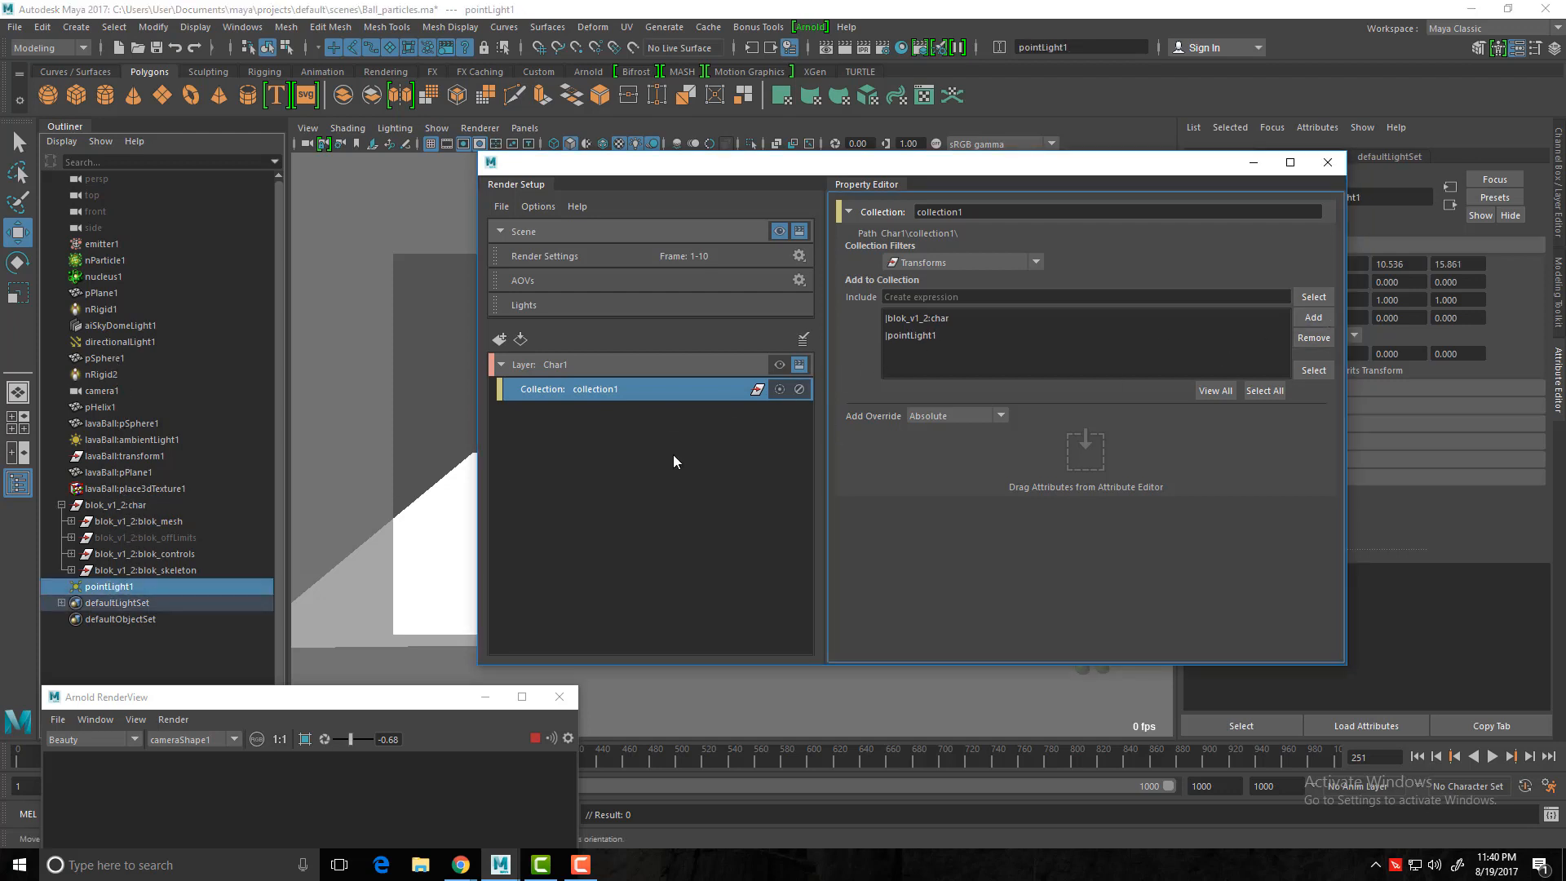
{"action": "left_click", "coordinate": [115, 439]}
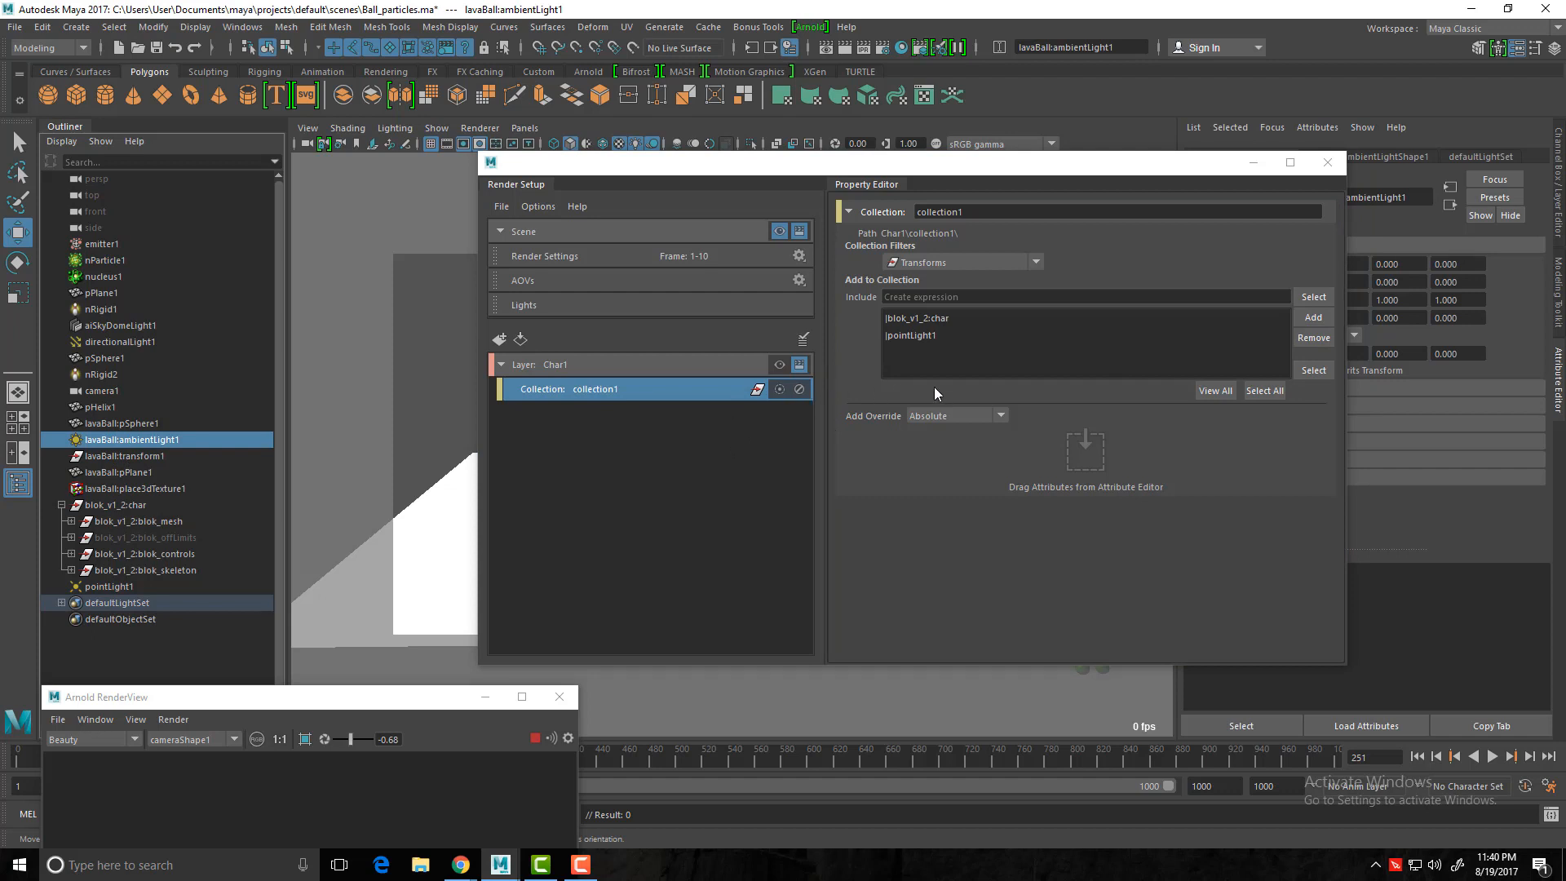
{"action": "left_click", "coordinate": [1312, 320]}
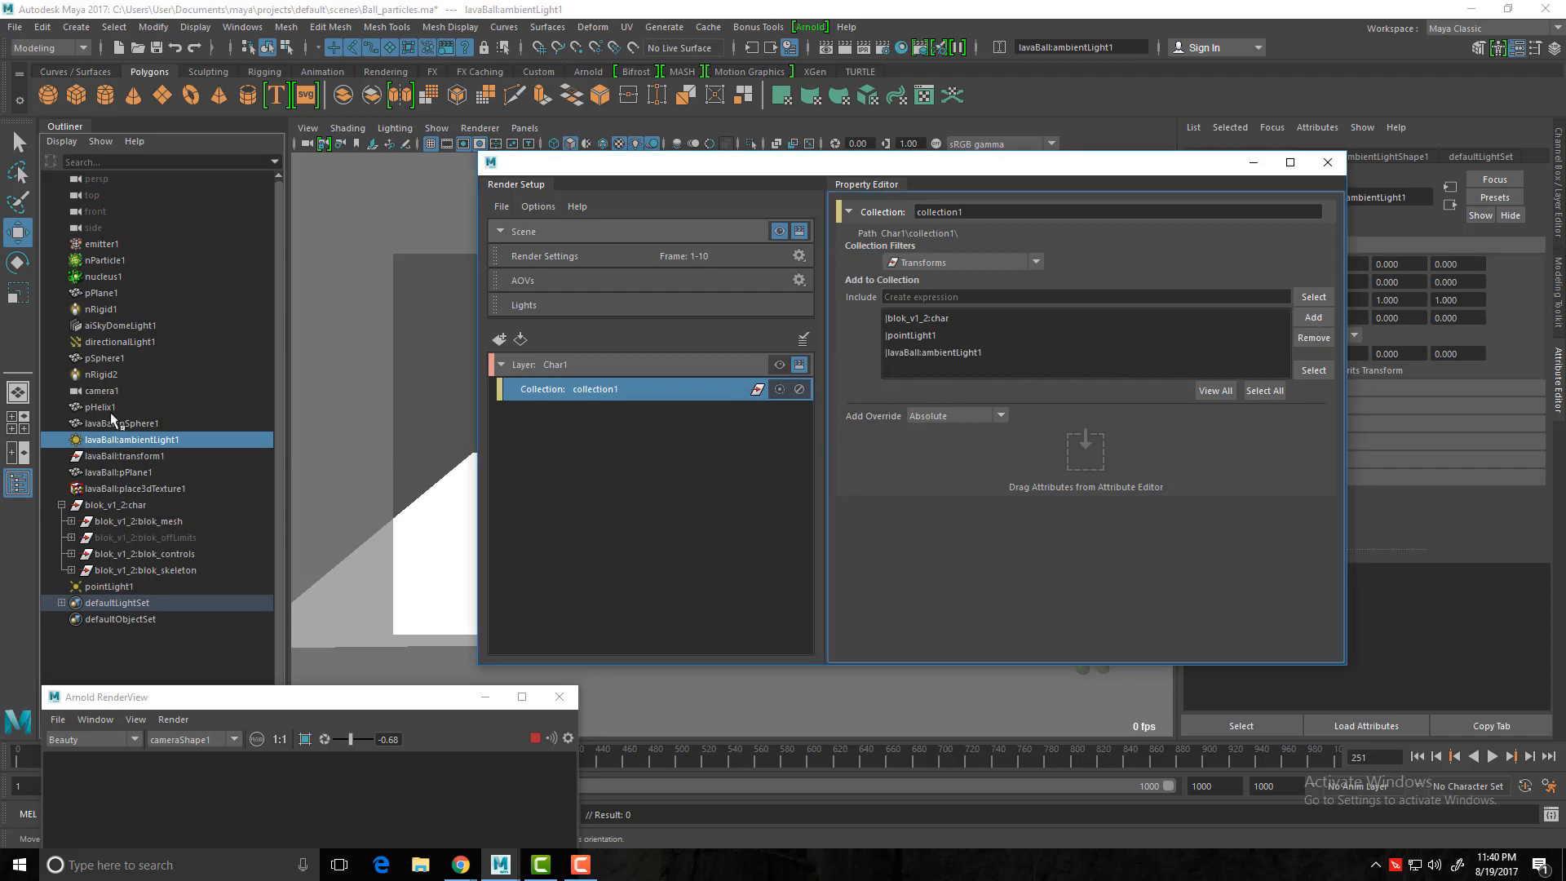
{"action": "left_click", "coordinate": [111, 341]}
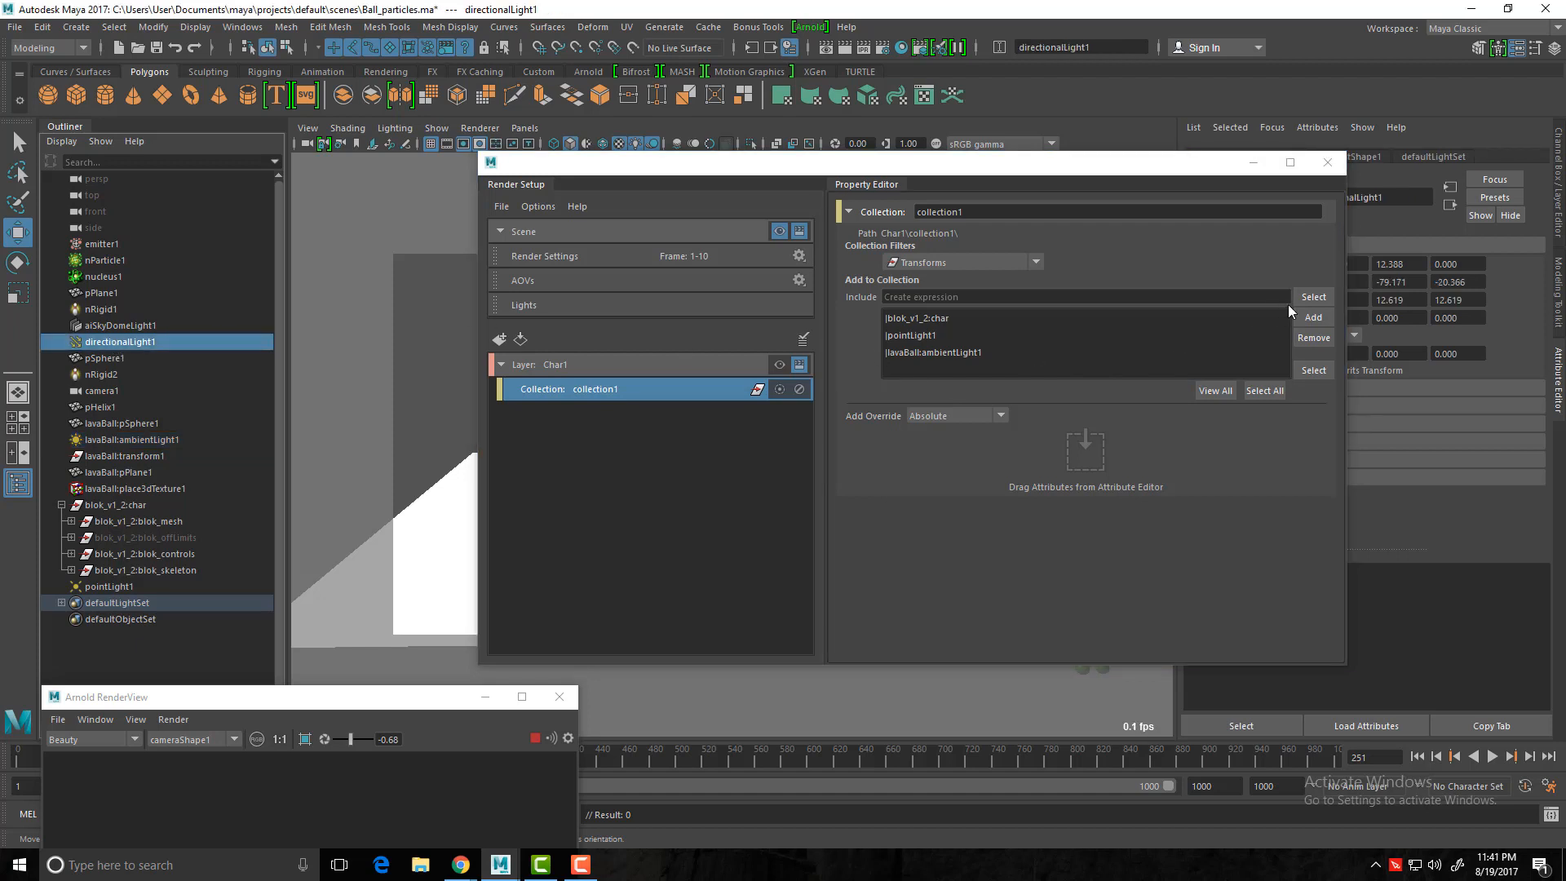
{"action": "left_click", "coordinate": [1313, 318]}
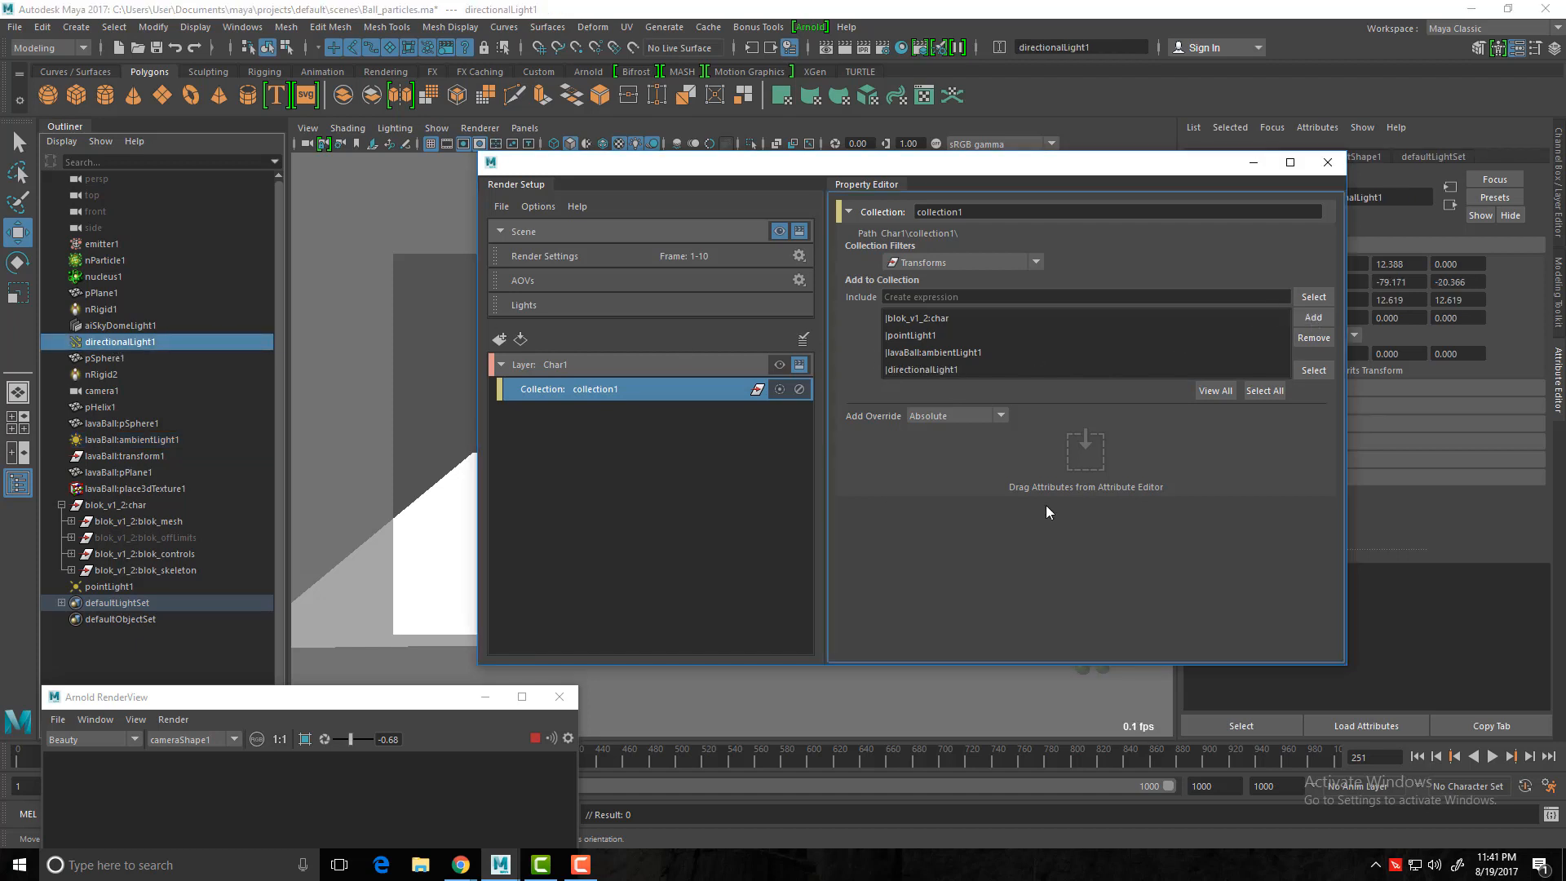
Step: Create a second render layer named Ball and create a collection in it
{"action": "left_click_drag", "start_coordinate": [837, 171], "coordinate": [1021, 231]}
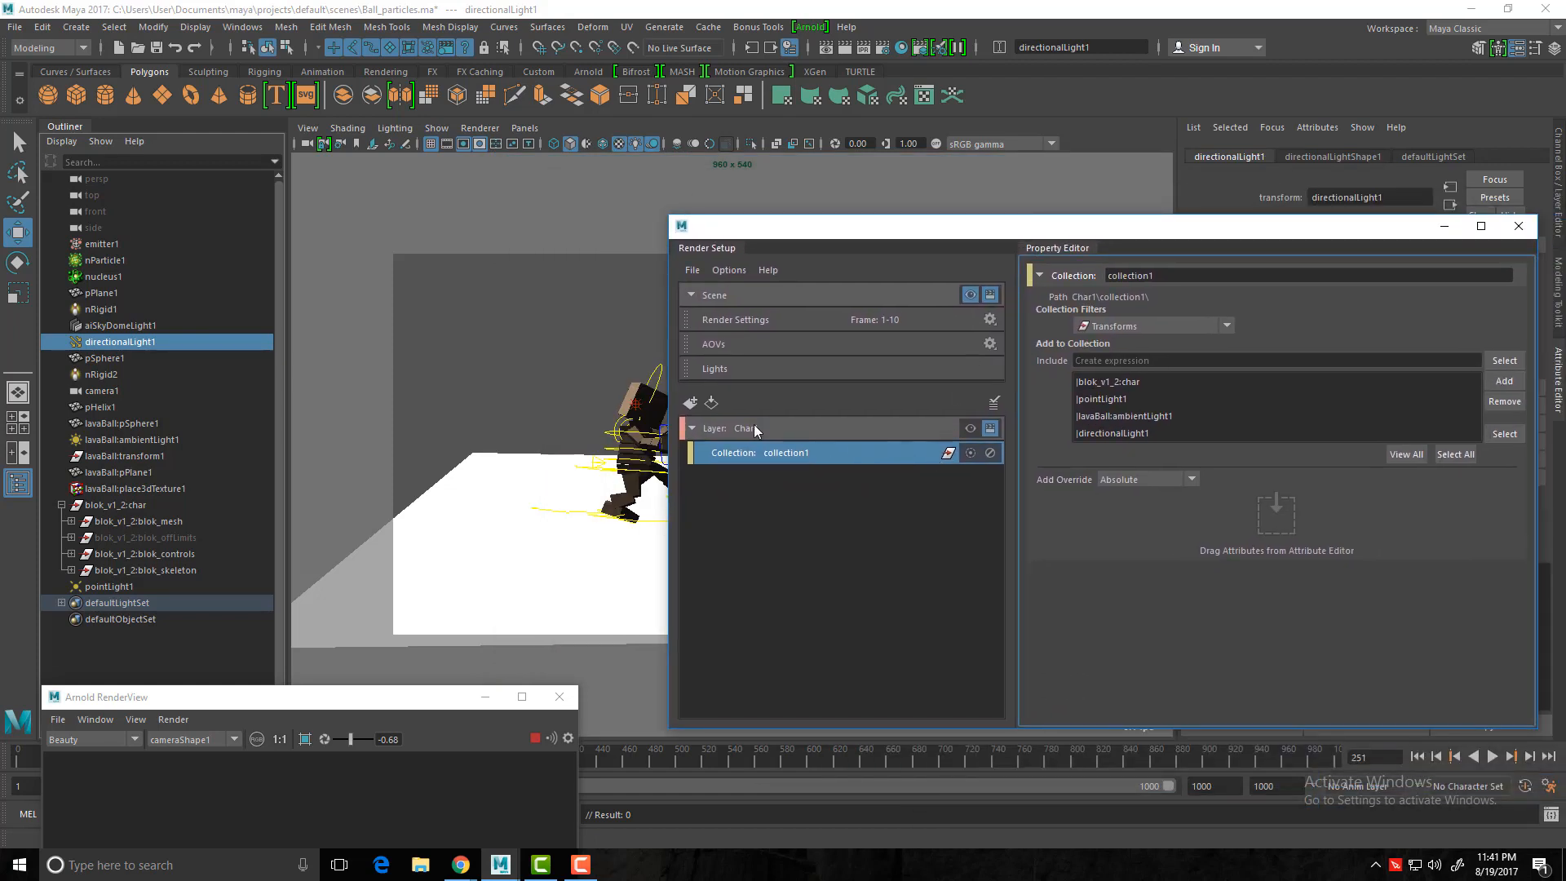
{"action": "left_click", "coordinate": [691, 403]}
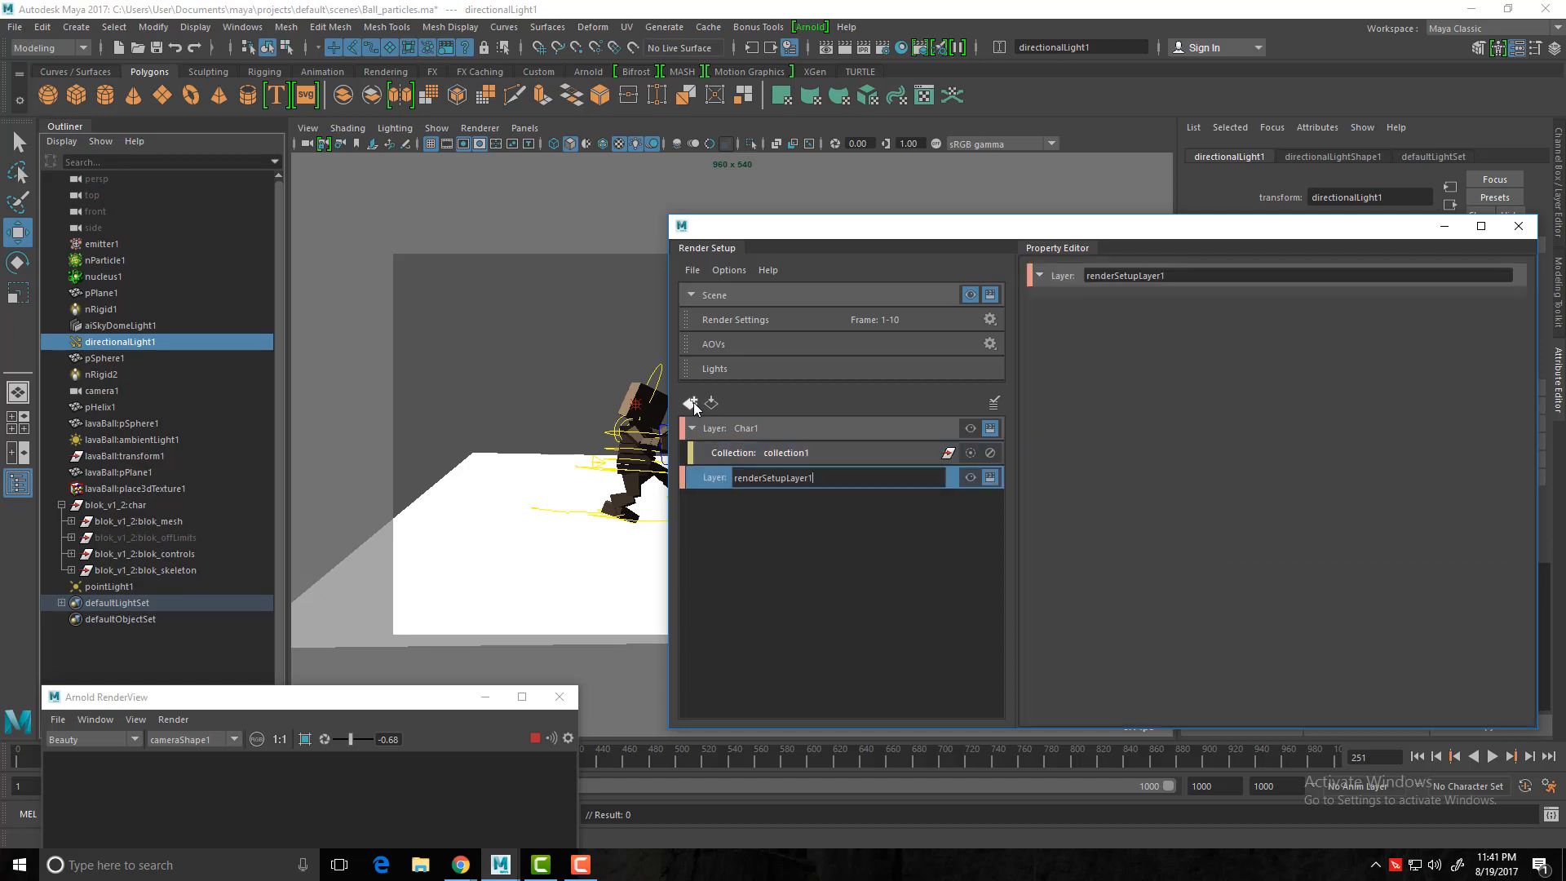
{"action": "left_click_drag", "start_coordinate": [819, 478], "coordinate": [731, 488]}
{"action": "type", "text": "Ball"}
{"action": "key", "text": "Return"}
{"action": "right_click", "coordinate": [791, 480]}
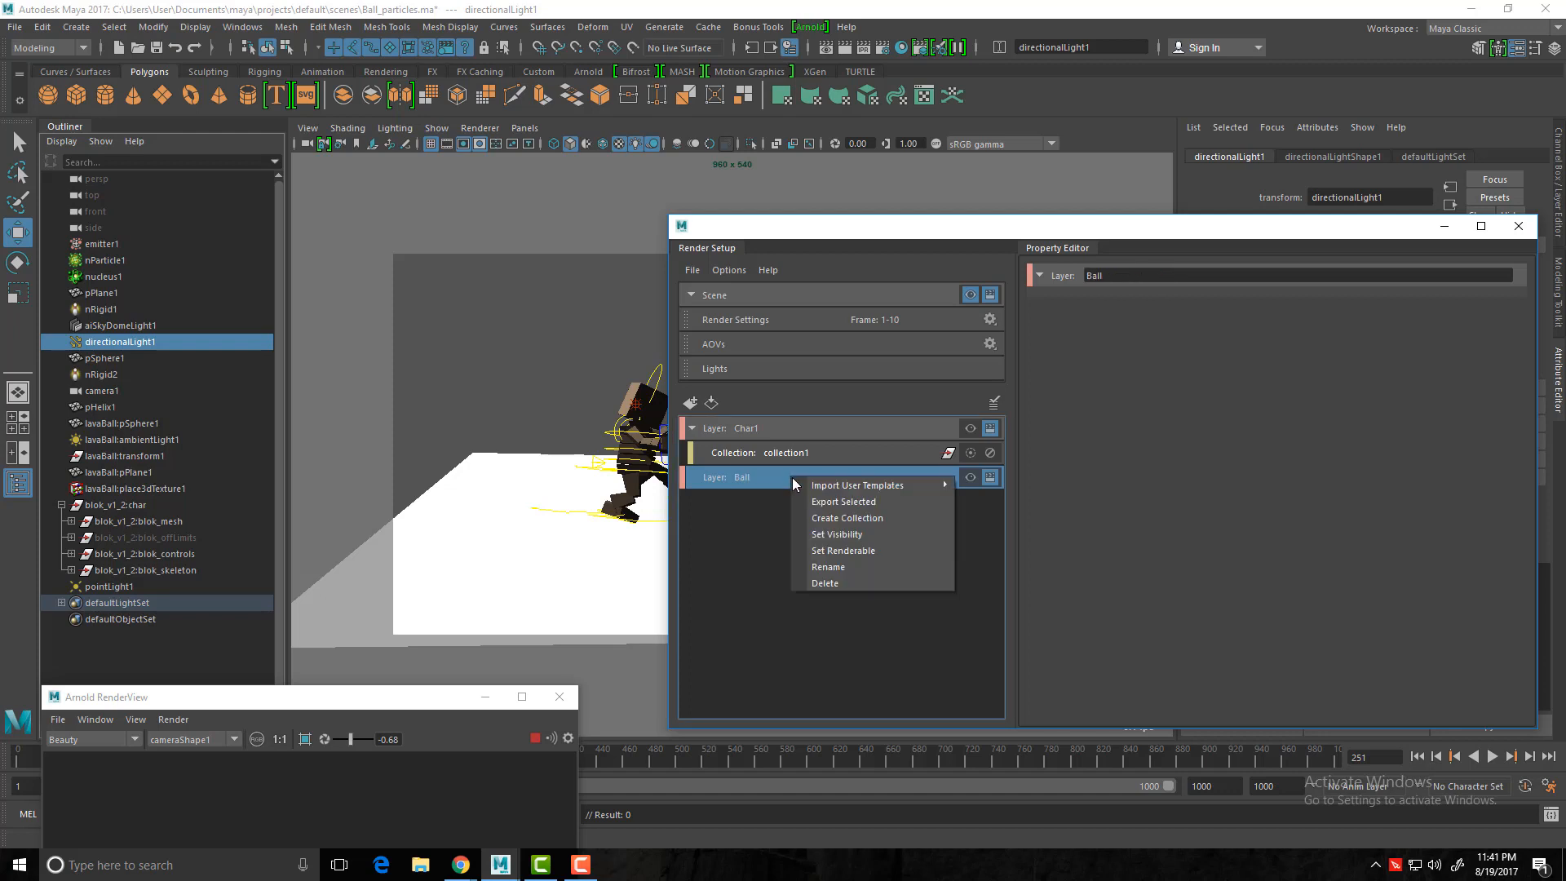
{"action": "left_click", "coordinate": [818, 515]}
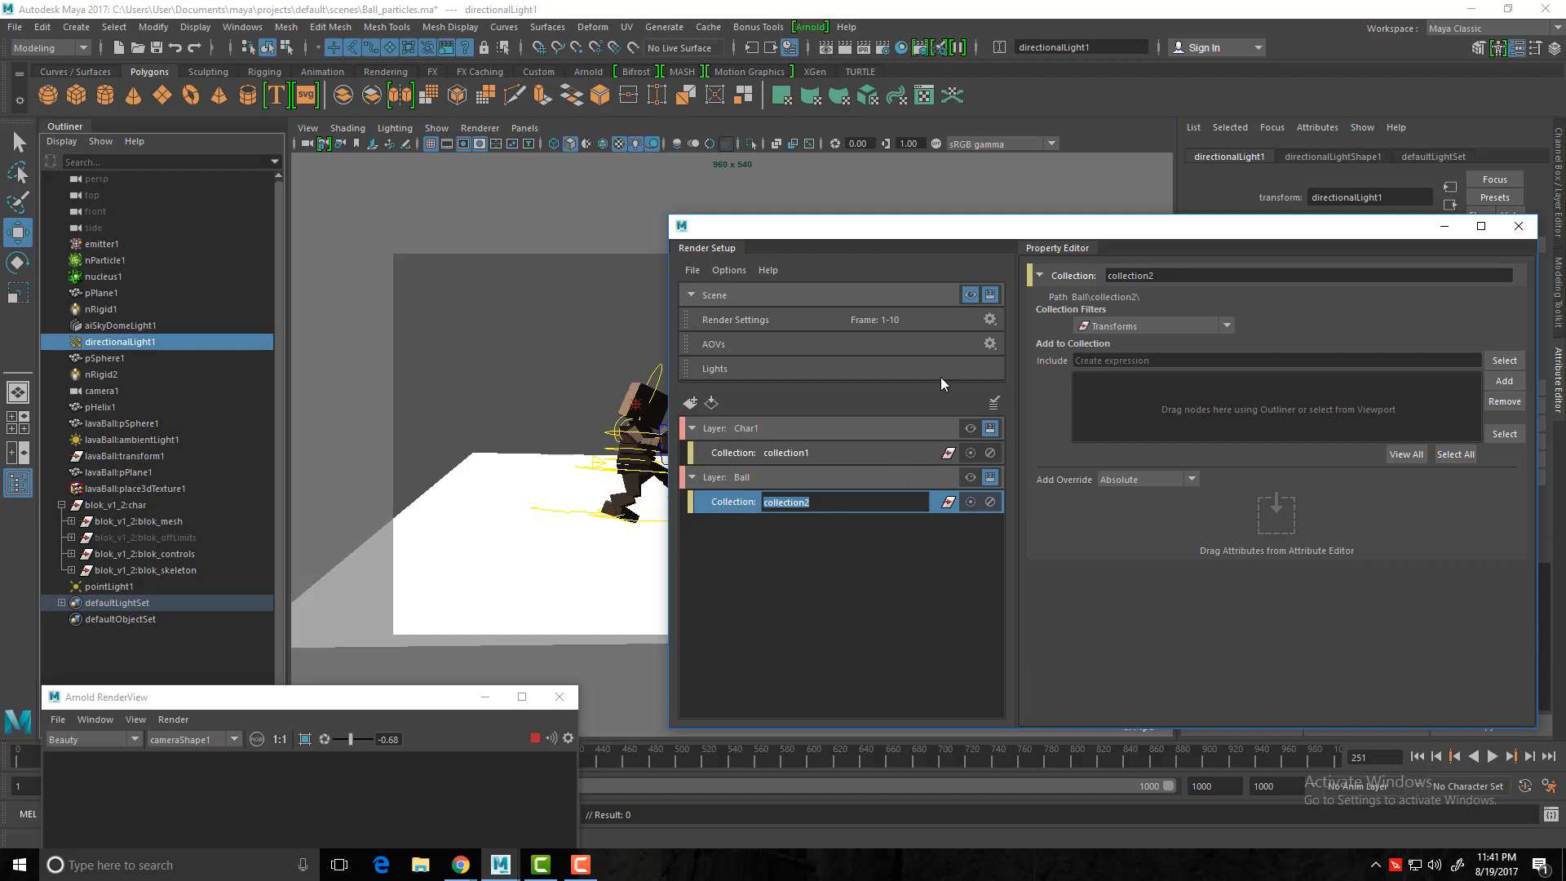
Step: Add lavaBall:pSphere1 to the Ball layer's collection
{"action": "left_click", "coordinate": [118, 423]}
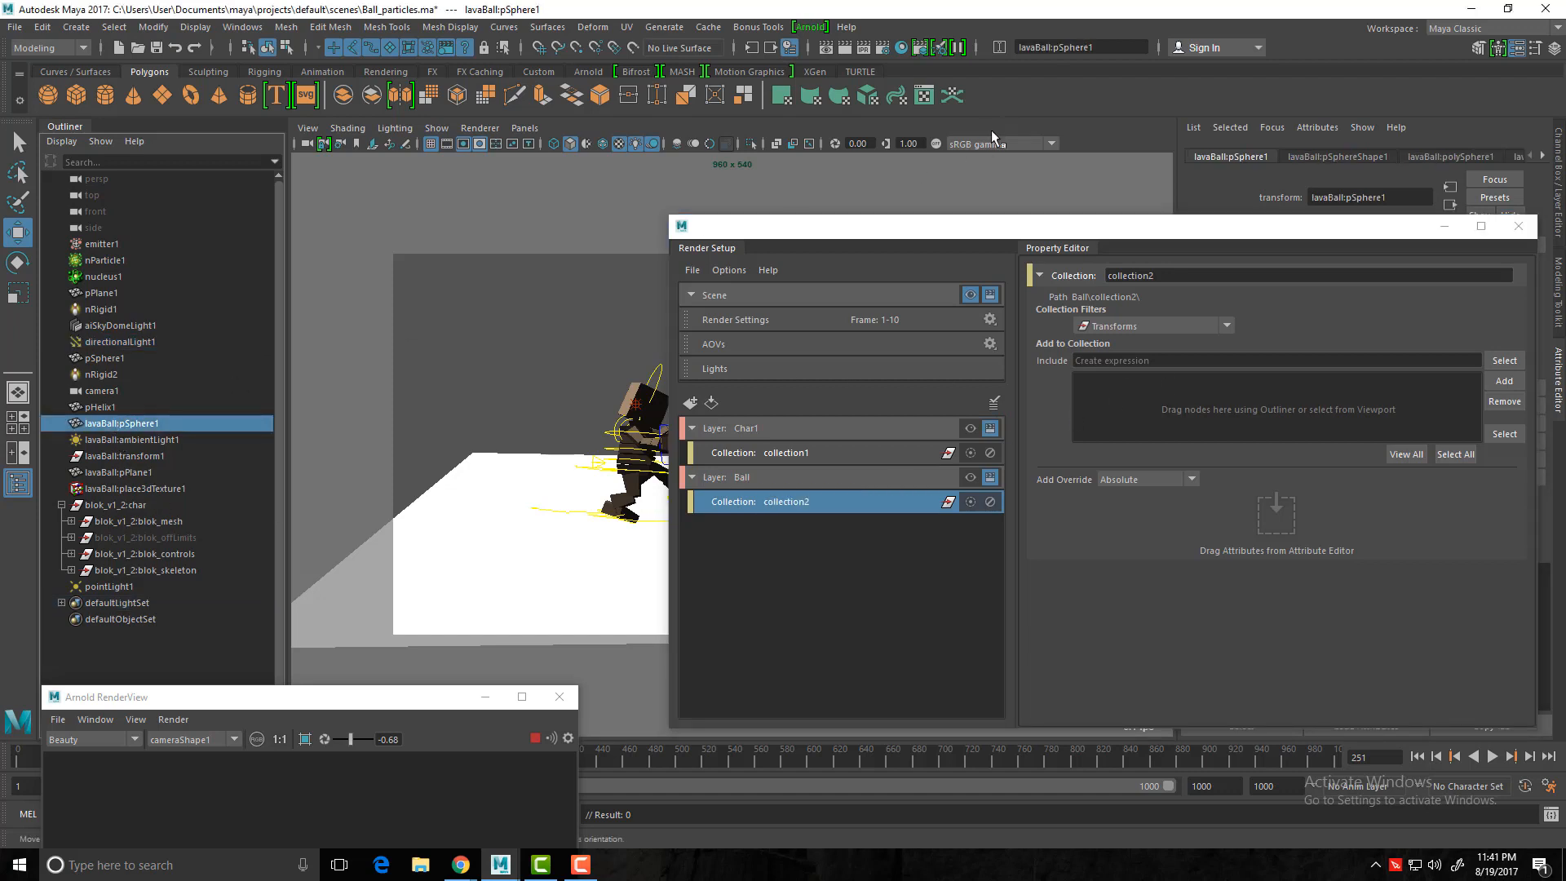
{"action": "left_click_drag", "start_coordinate": [881, 232], "coordinate": [619, 230]}
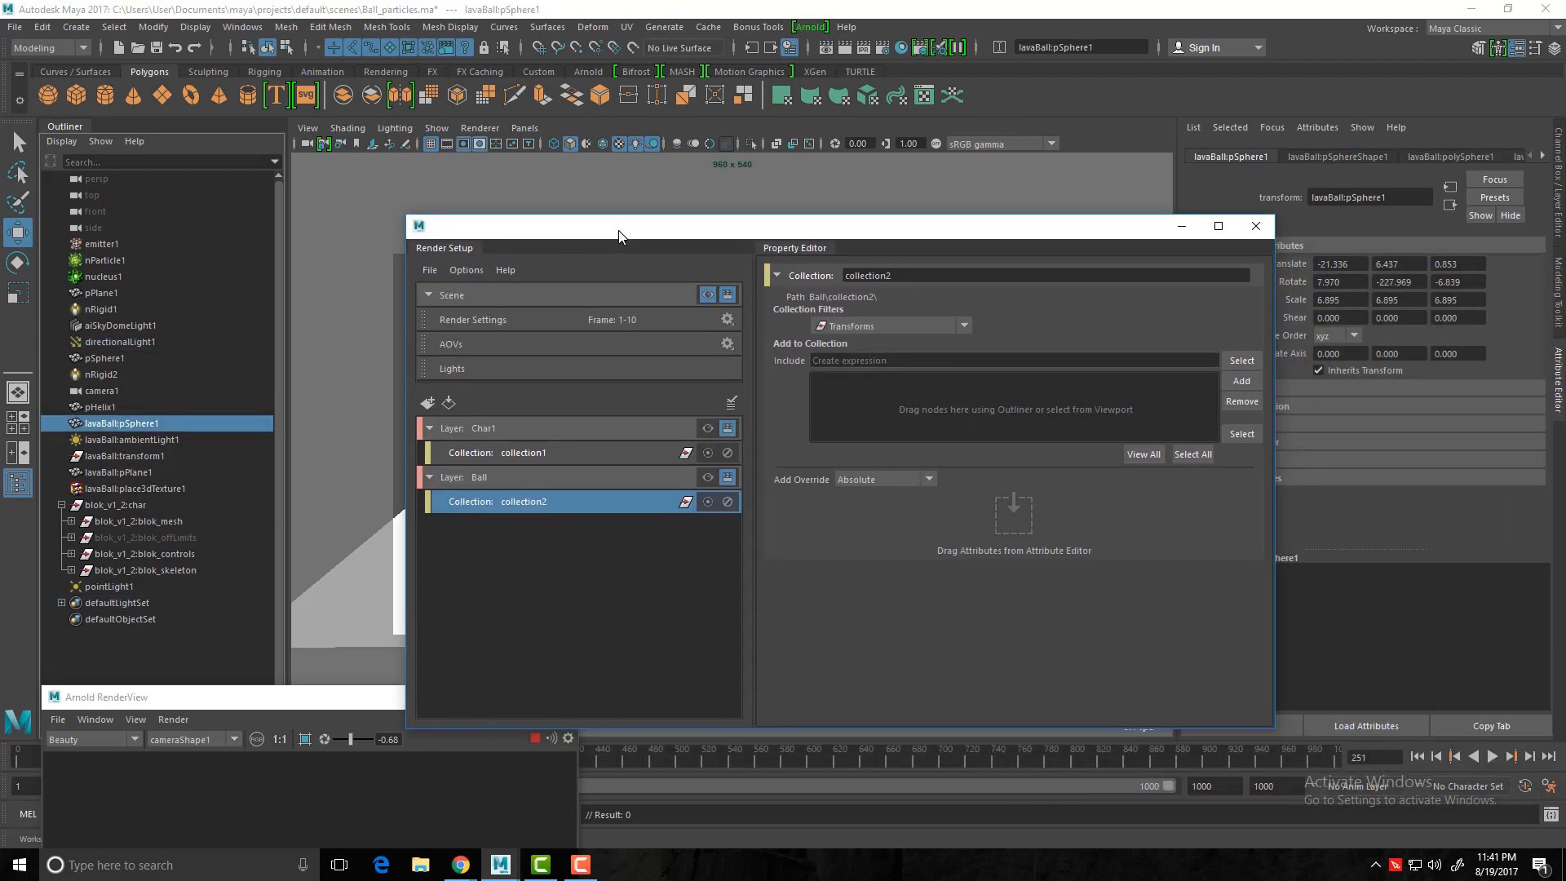
{"action": "left_click", "coordinate": [1238, 382]}
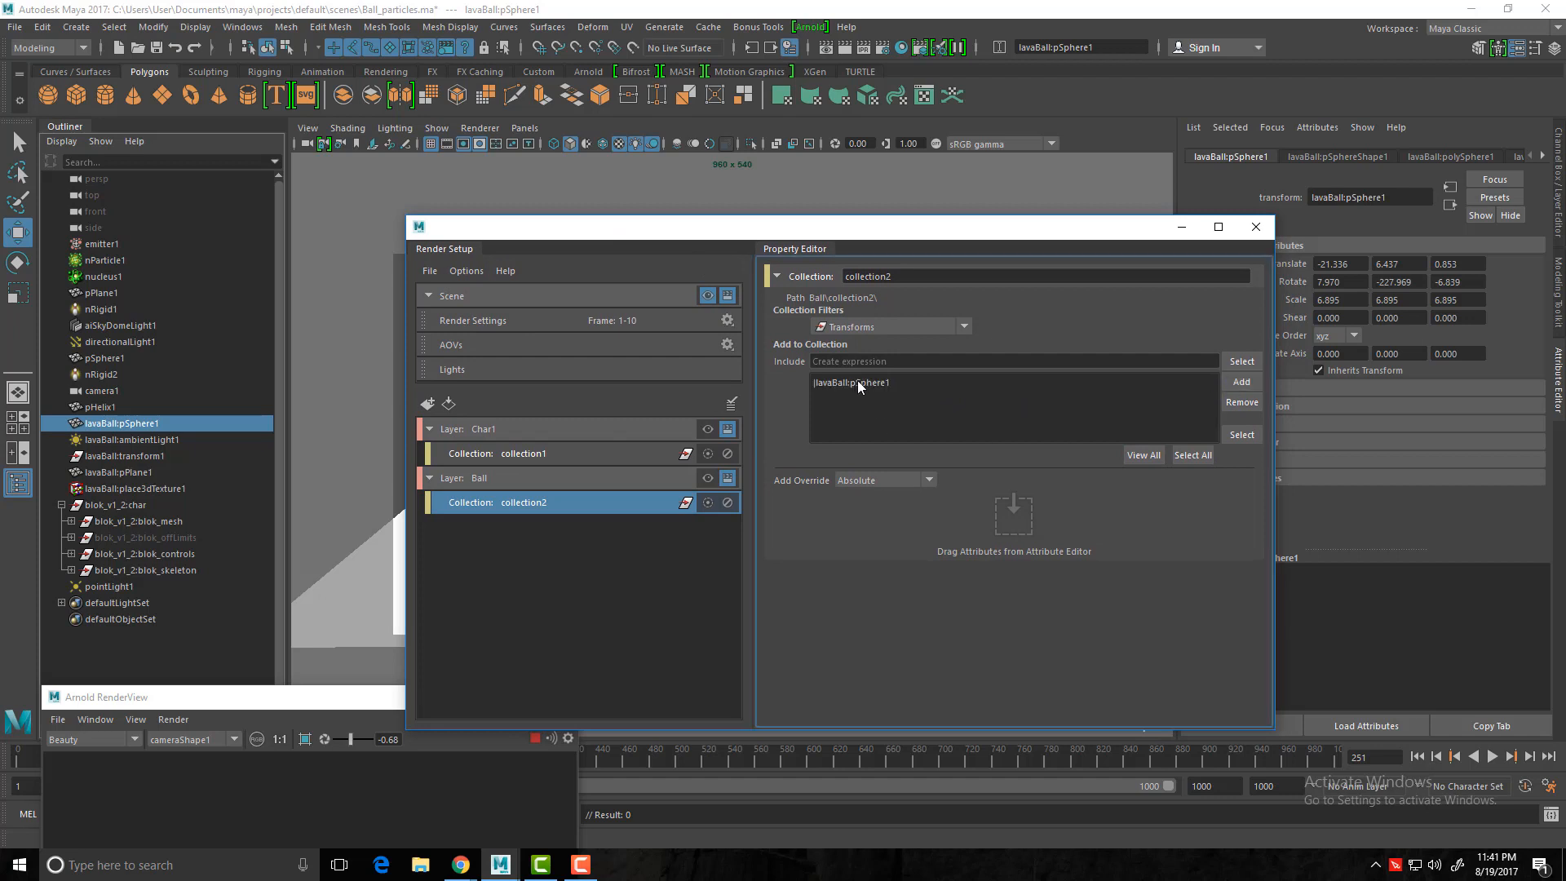
{"action": "left_click", "coordinate": [856, 382]}
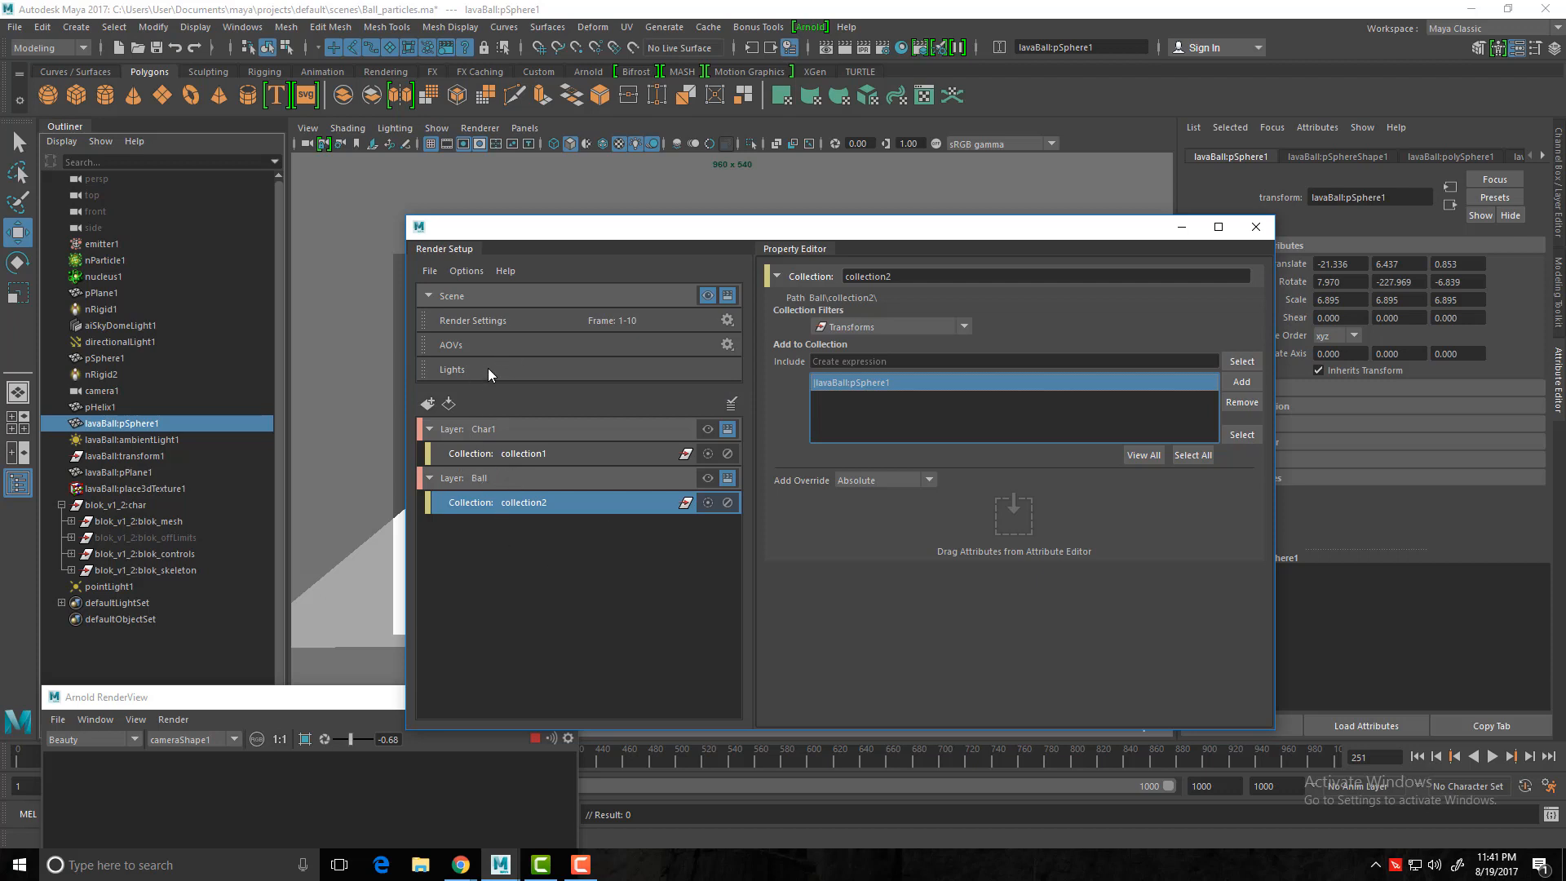
Step: Add the scene's Lights entry to the Ball render layer and move the Render Setup window clear of the Outliner
{"action": "left_click_drag", "start_coordinate": [489, 368], "coordinate": [494, 380]}
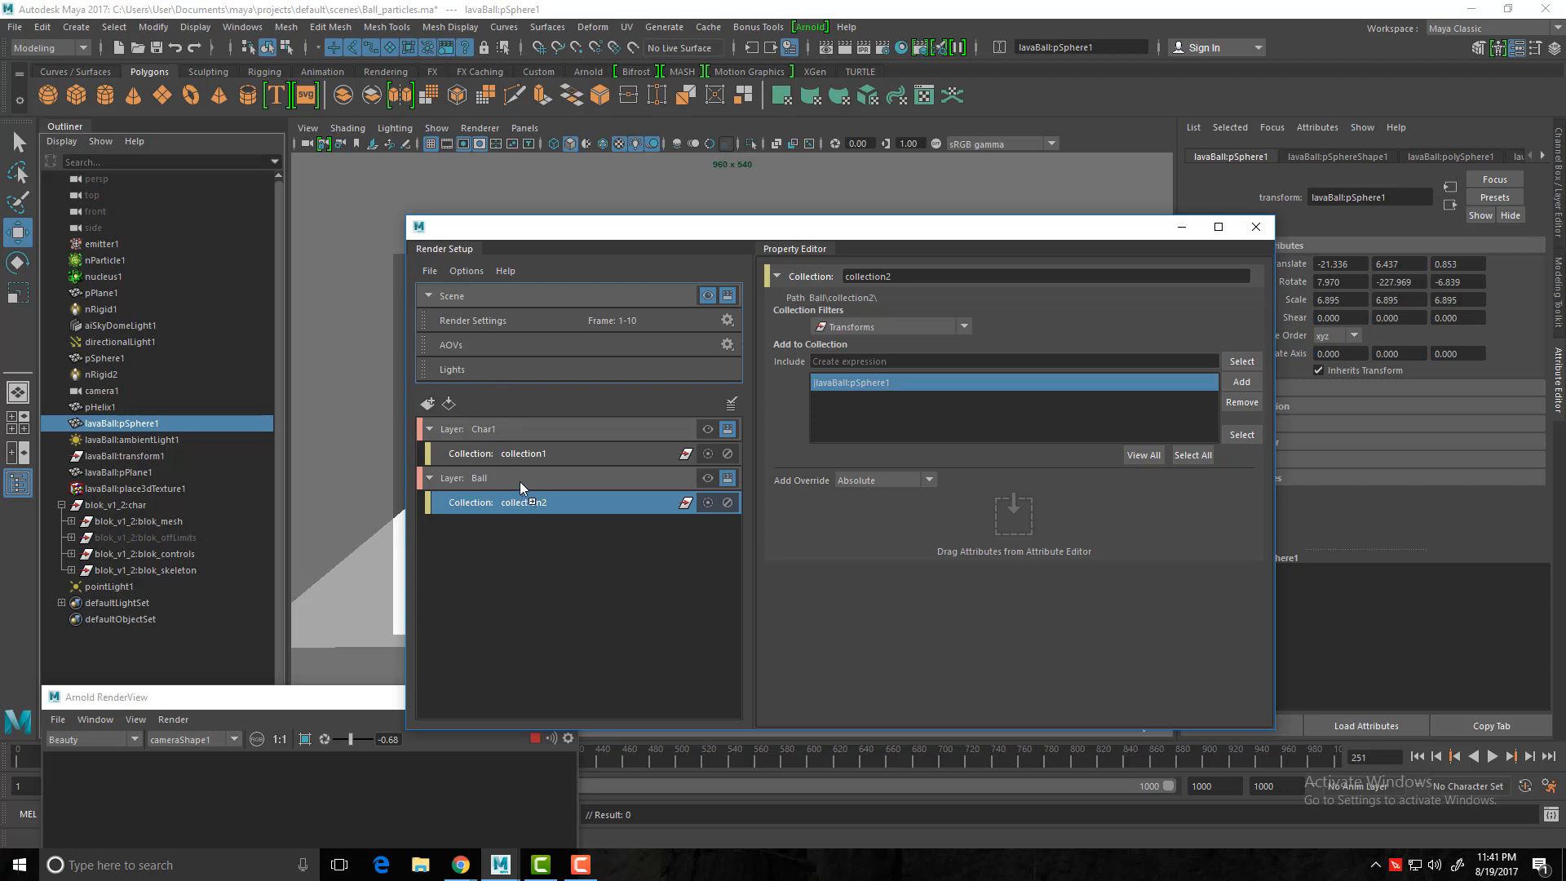
{"action": "left_click_drag", "start_coordinate": [521, 481], "coordinate": [521, 482]}
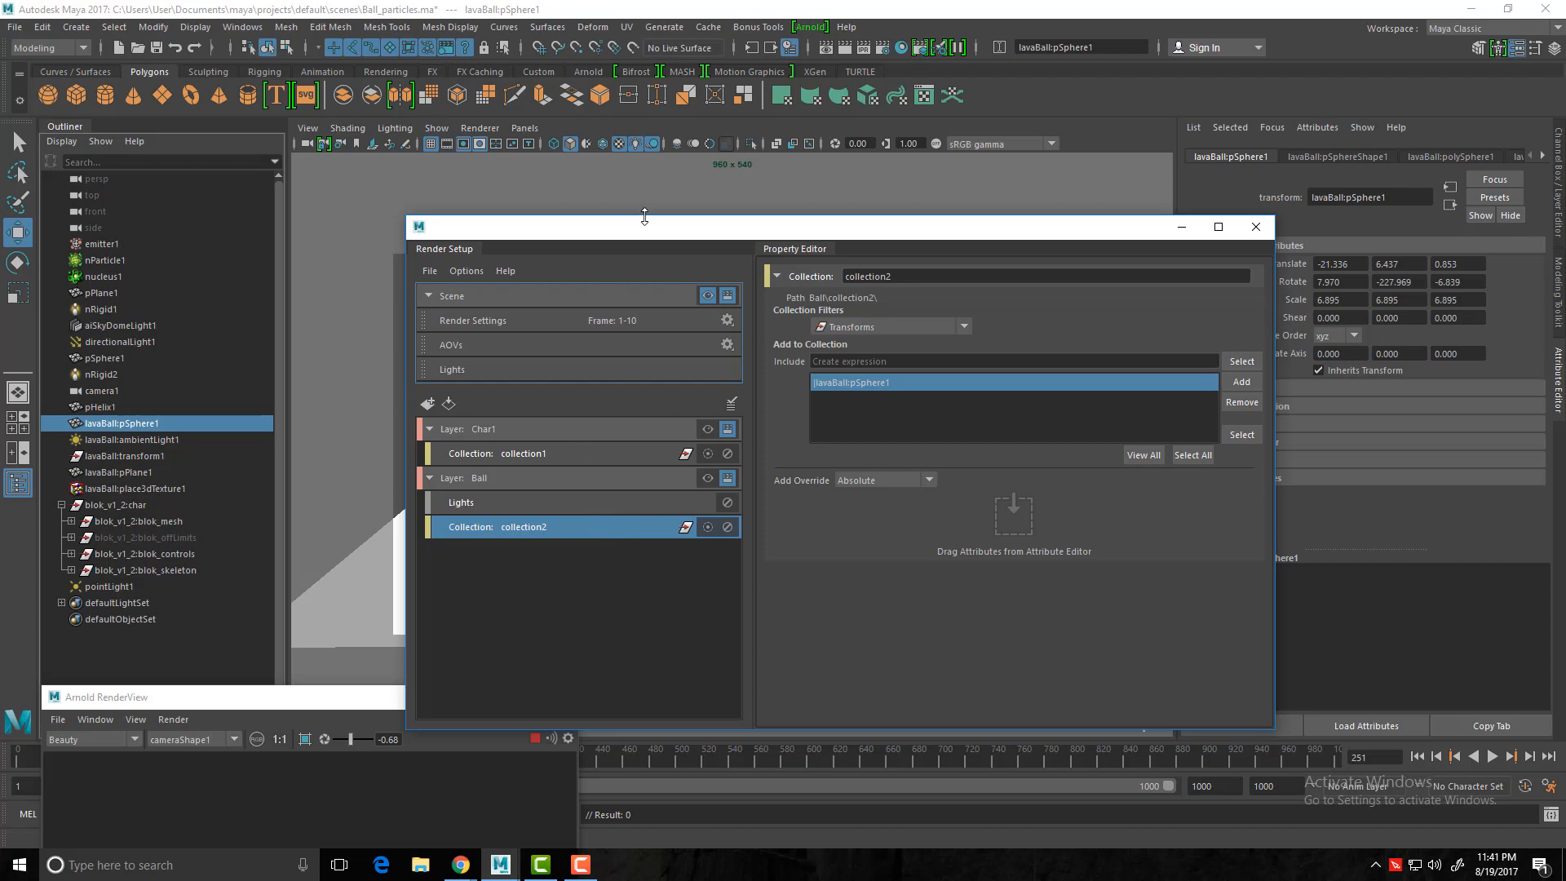
{"action": "left_click_drag", "start_coordinate": [651, 232], "coordinate": [1028, 575]}
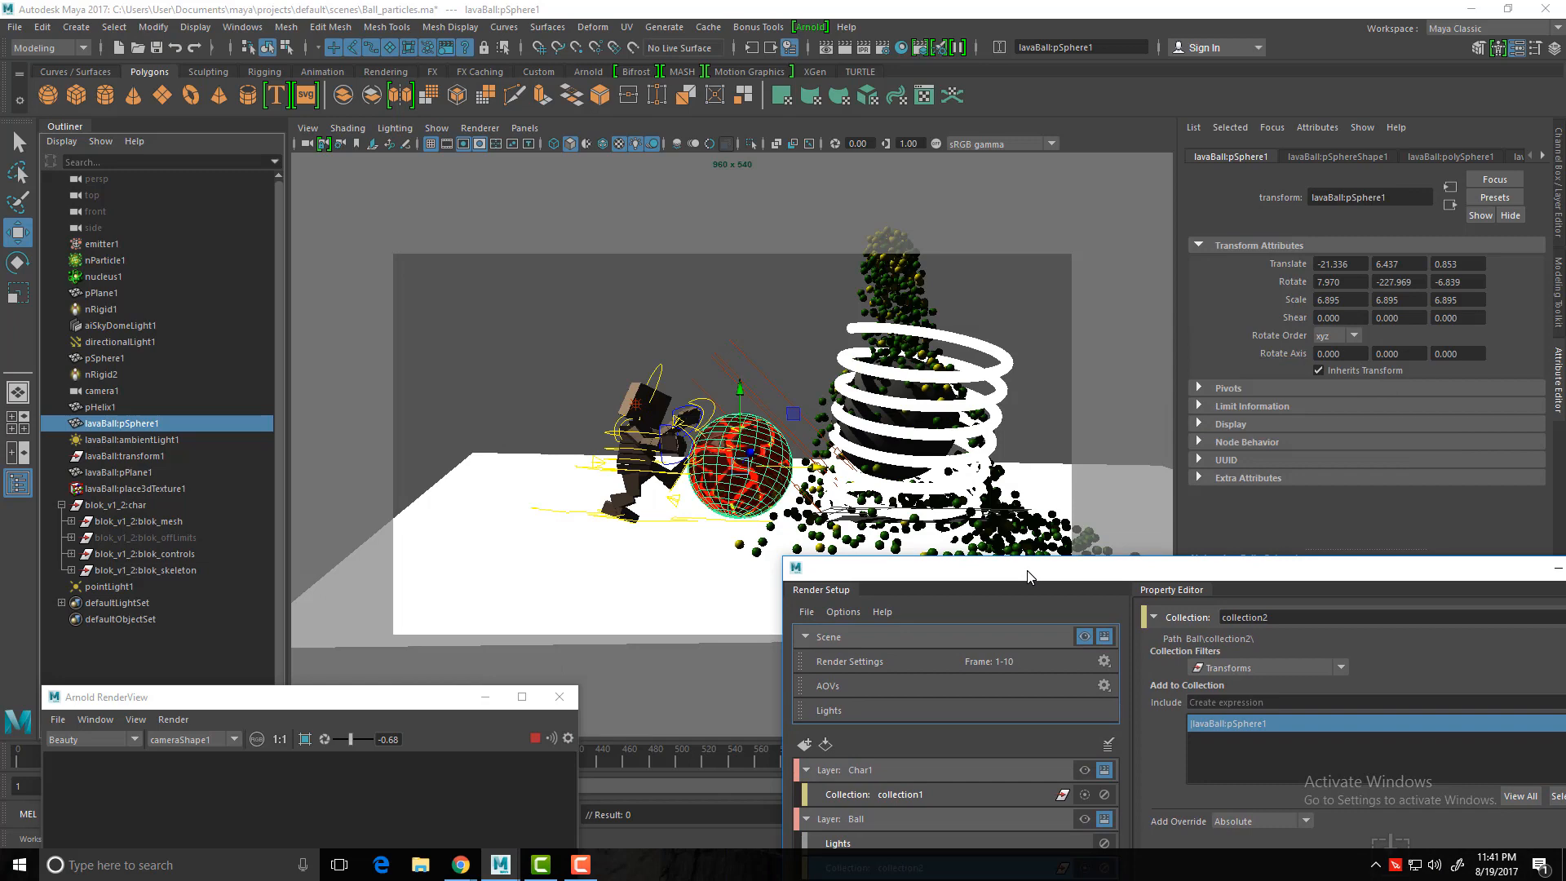
{"action": "left_click_drag", "start_coordinate": [1027, 574], "coordinate": [797, 607]}
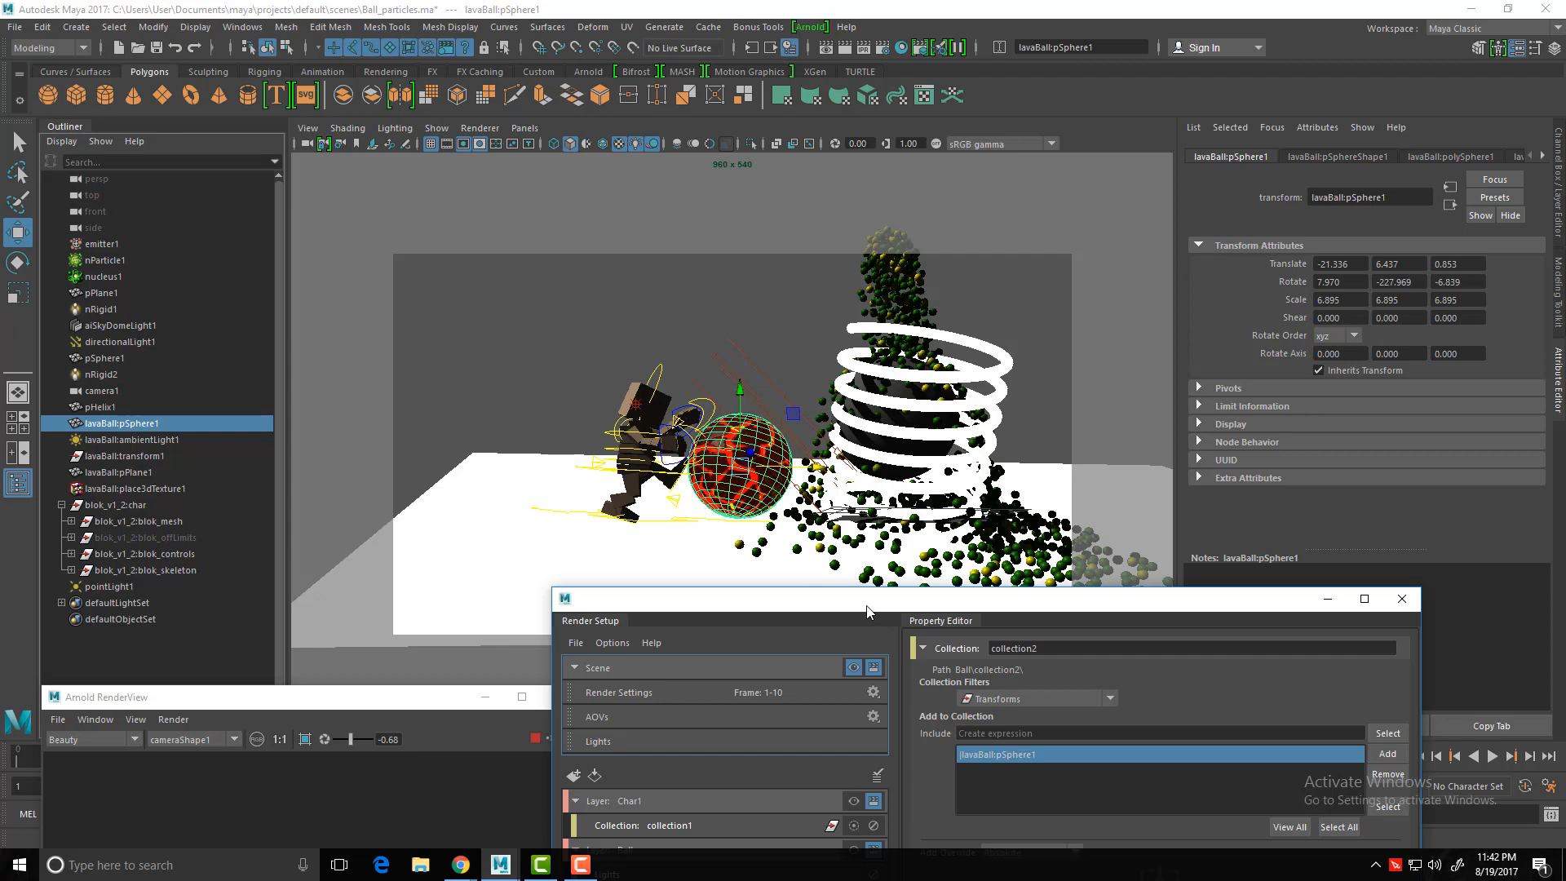
{"action": "left_click_drag", "start_coordinate": [867, 611], "coordinate": [804, 208]}
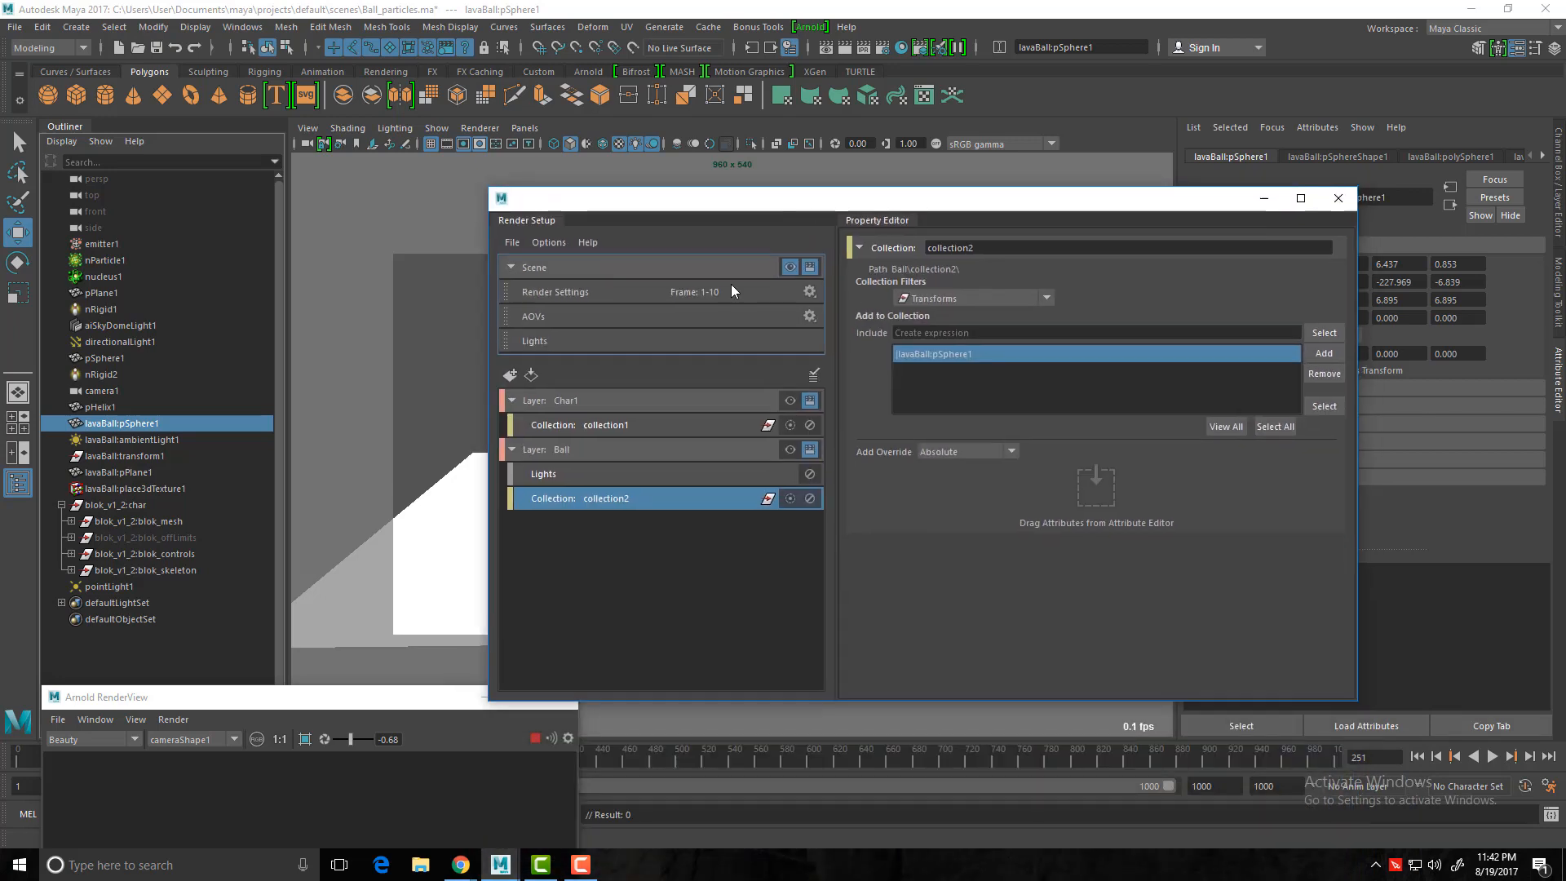
Step: Review the members of the Char1 and Ball layers' collections and compare them with the objects in the scene
{"action": "left_click", "coordinate": [575, 400]}
{"action": "left_click", "coordinate": [569, 443]}
{"action": "left_click", "coordinate": [602, 403]}
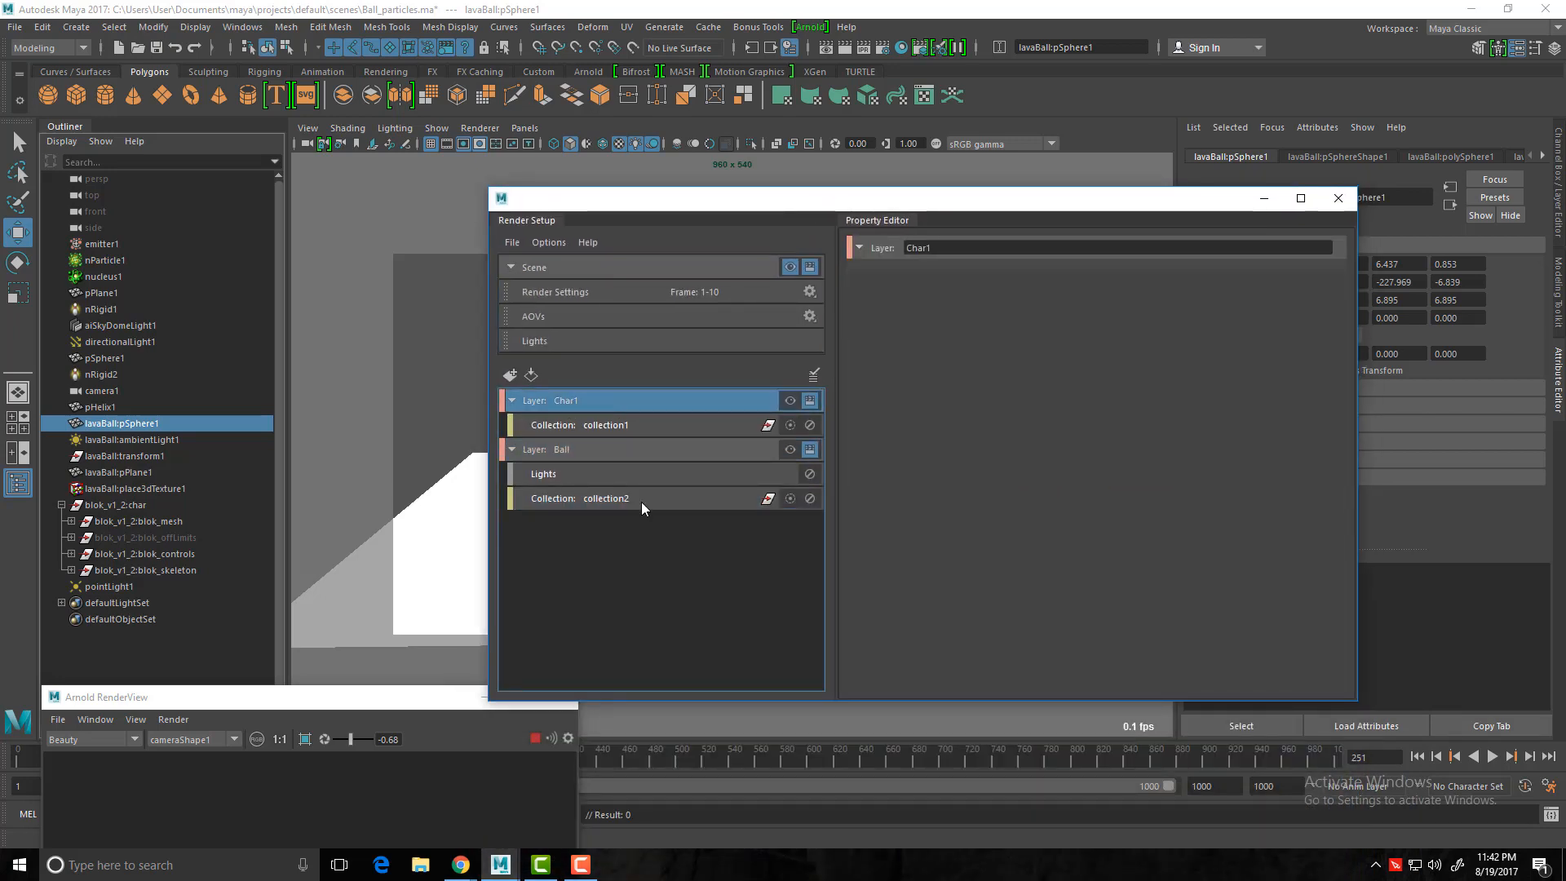
{"action": "left_click", "coordinate": [619, 498]}
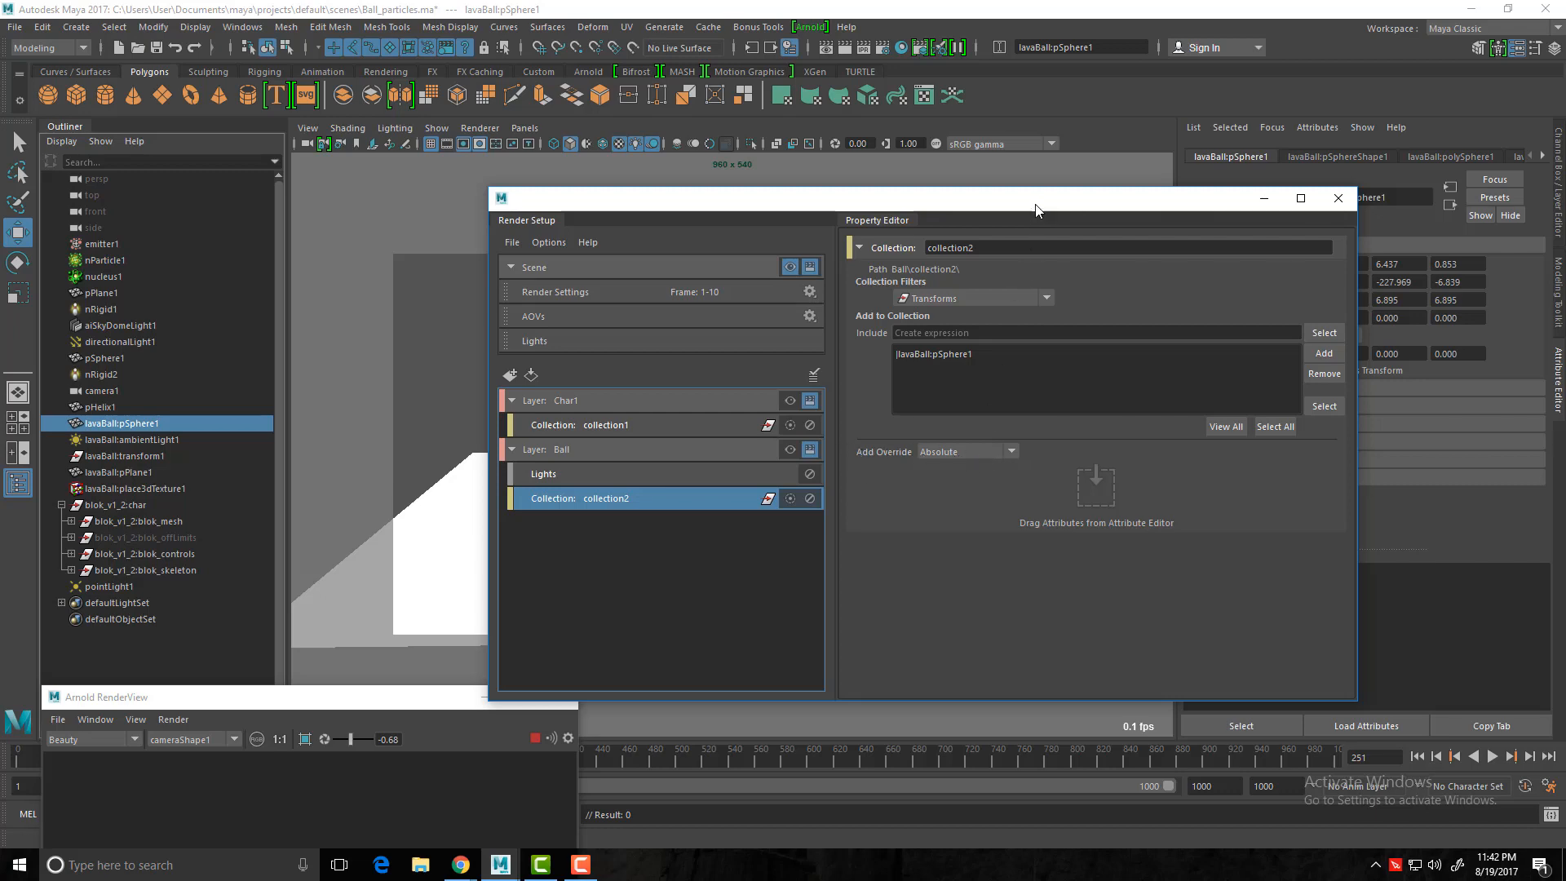
{"action": "left_click_drag", "start_coordinate": [865, 207], "coordinate": [752, 556]}
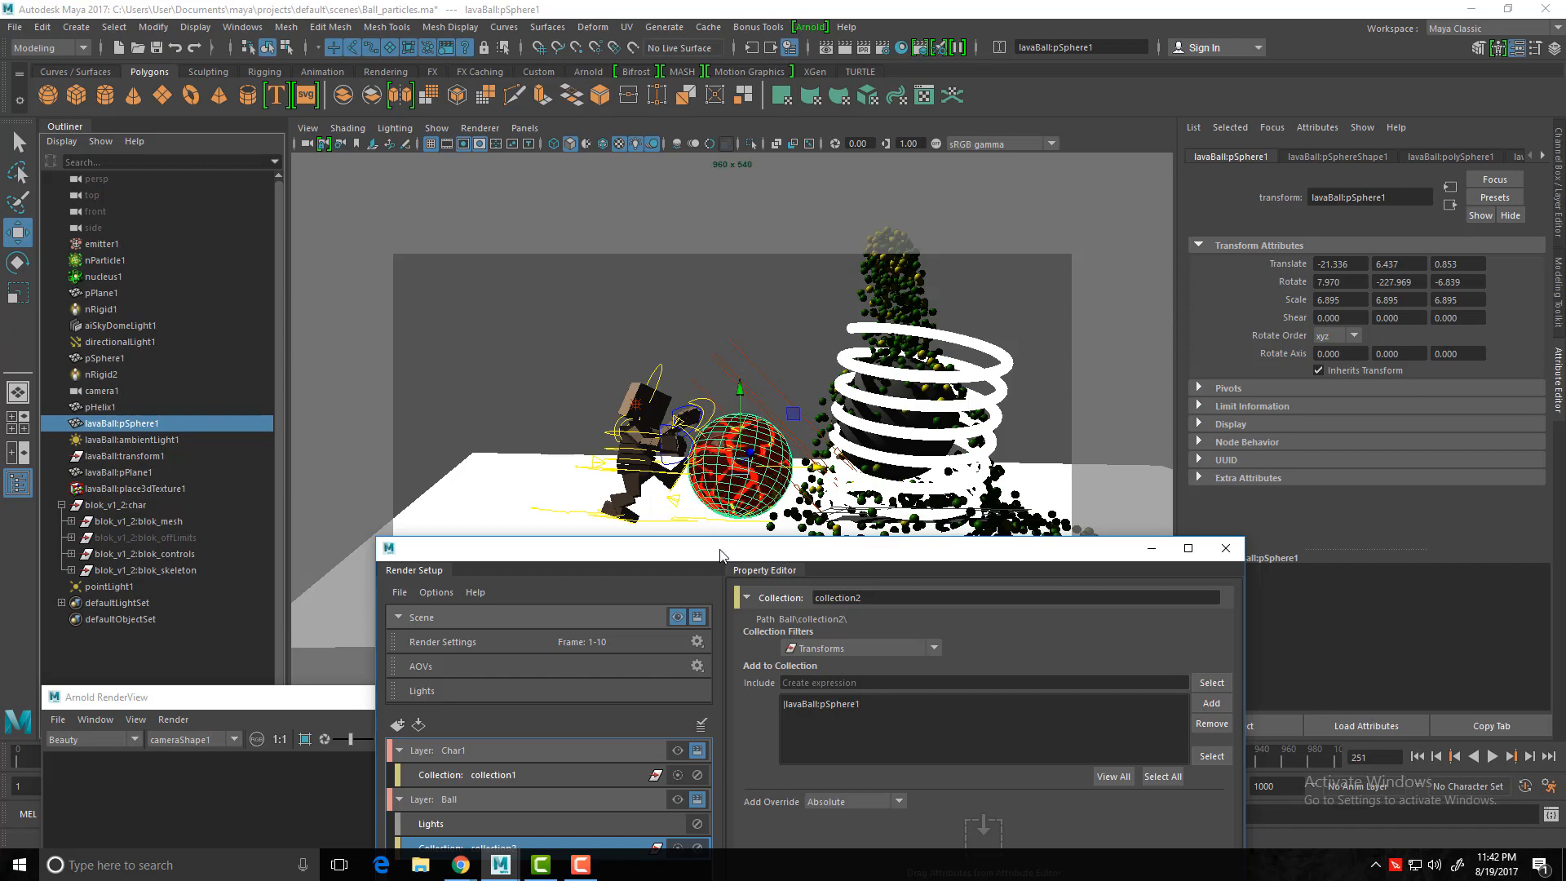
{"action": "left_click_drag", "start_coordinate": [720, 547], "coordinate": [726, 333]}
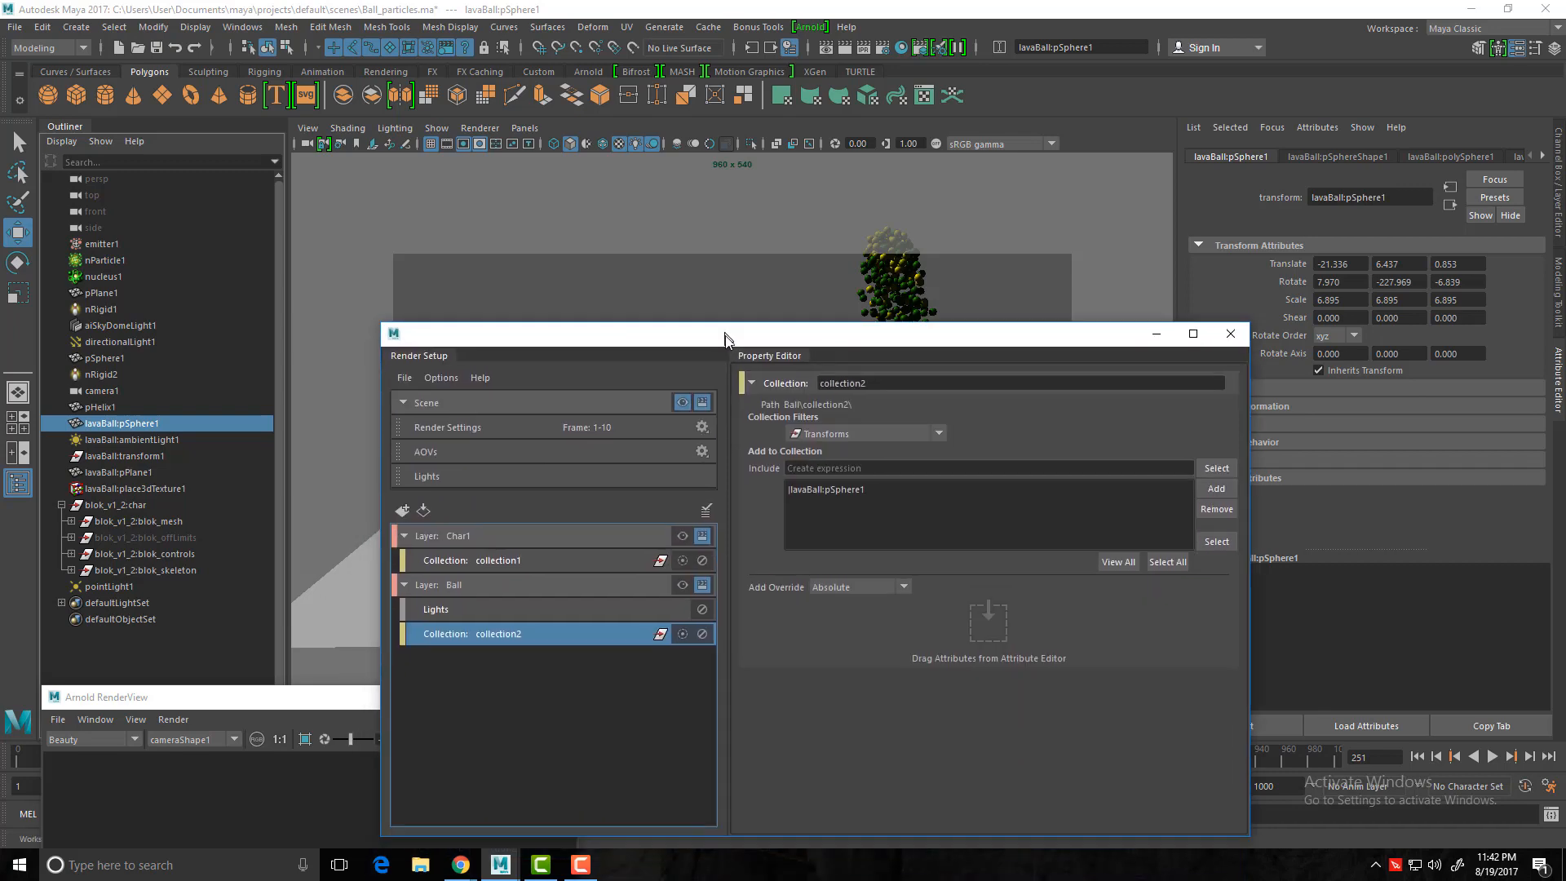
{"action": "left_click", "coordinate": [485, 534]}
{"action": "left_click", "coordinate": [510, 560]}
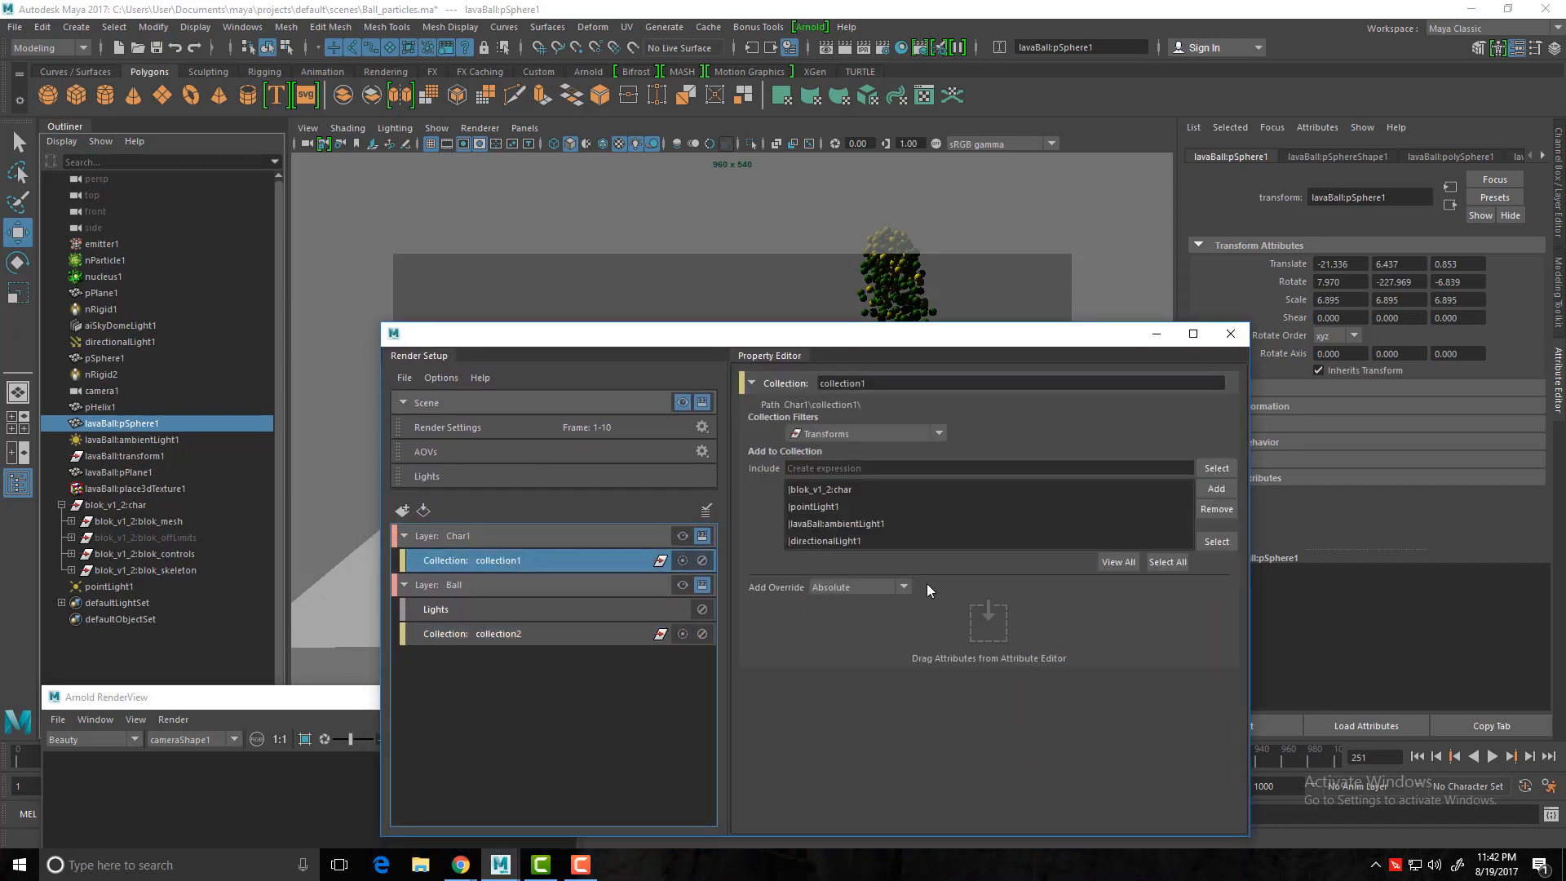
{"action": "left_click_drag", "start_coordinate": [554, 333], "coordinate": [350, 579]}
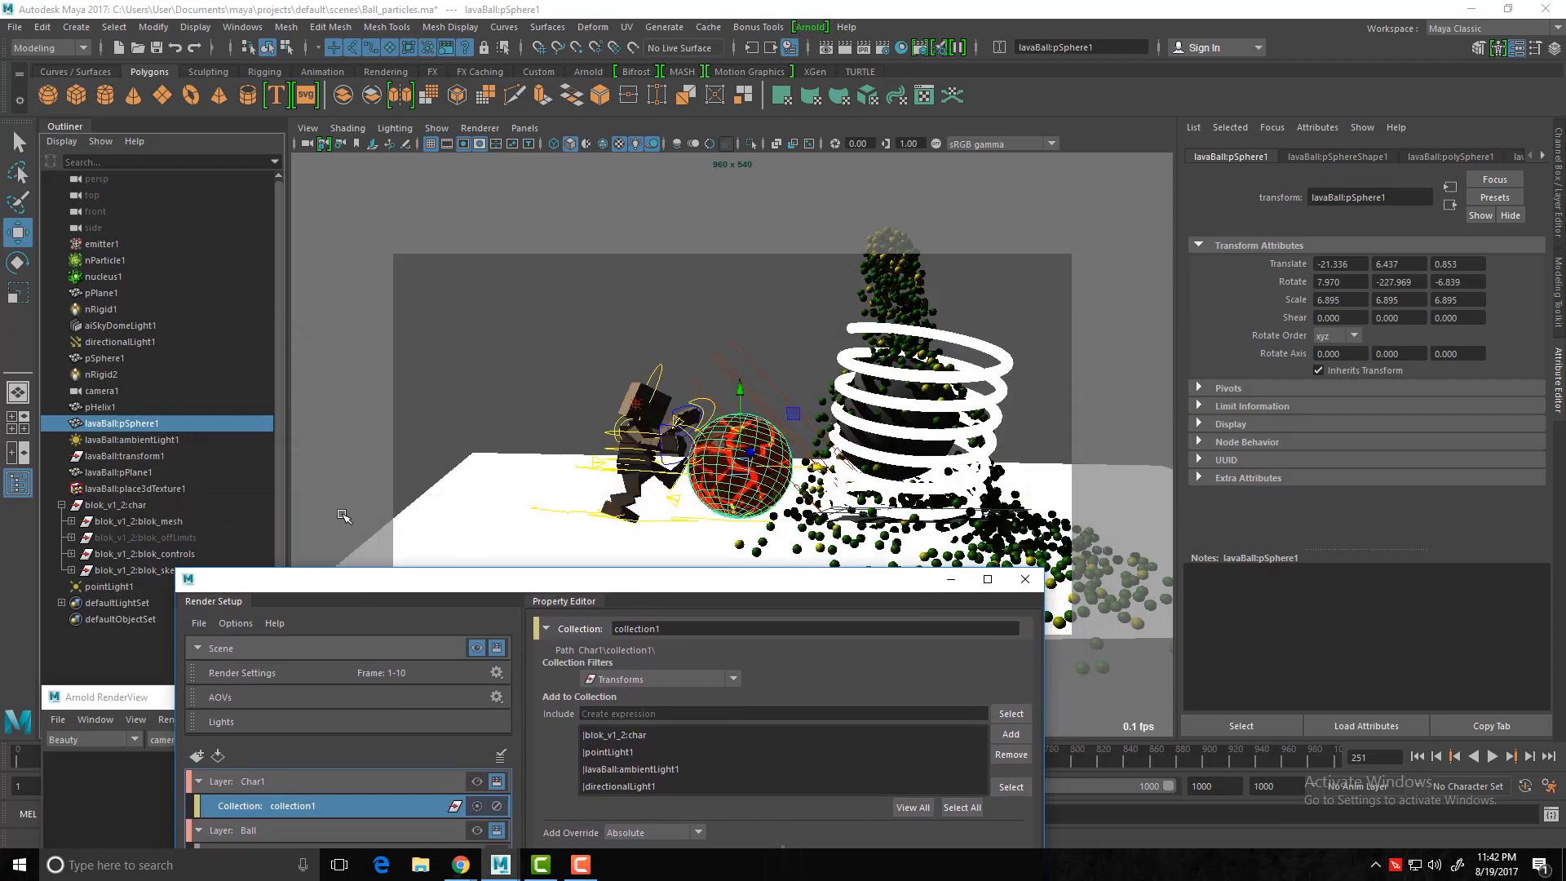
{"action": "left_click_drag", "start_coordinate": [457, 579], "coordinate": [572, 316]}
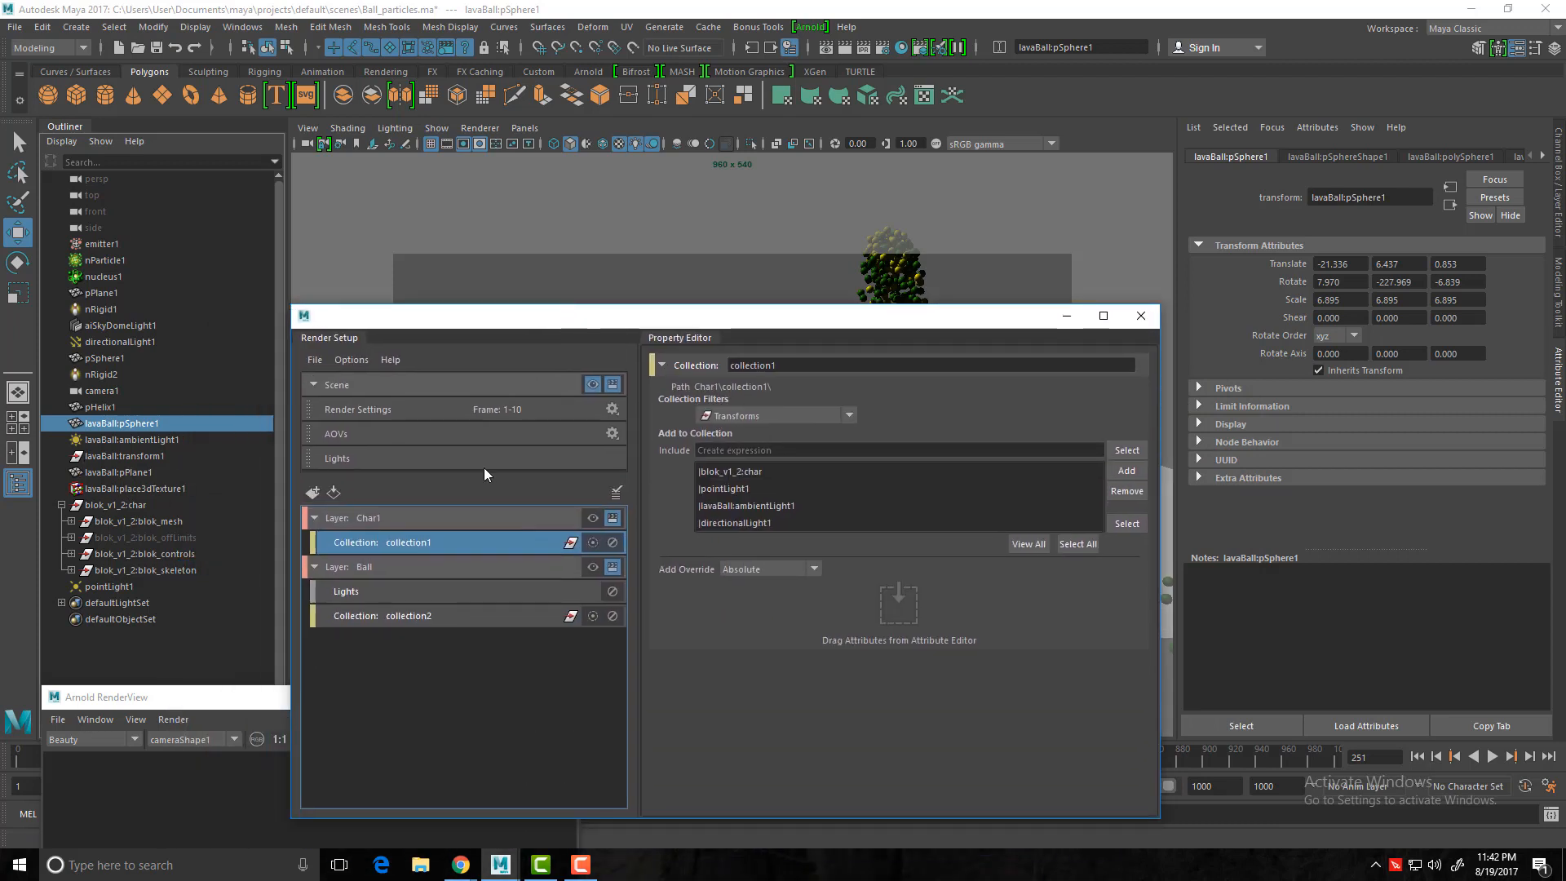
{"action": "left_click", "coordinate": [431, 617]}
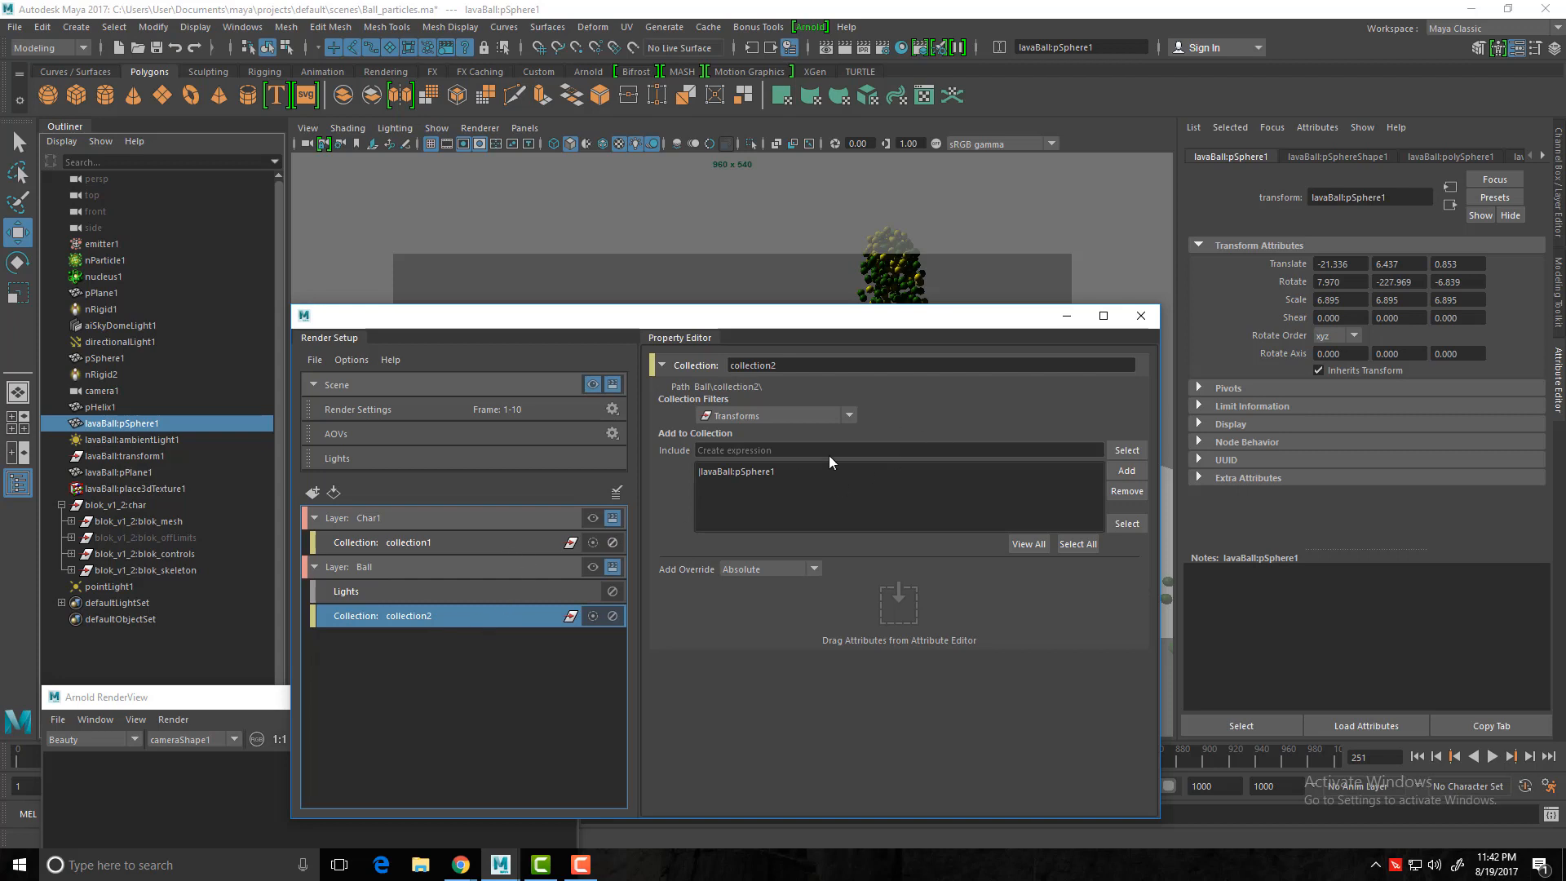
Step: Show the Render Stats attributes of the lava ball's shape node, lavaBall:pSphereShape1
{"action": "left_click_drag", "start_coordinate": [901, 316], "coordinate": [834, 649]}
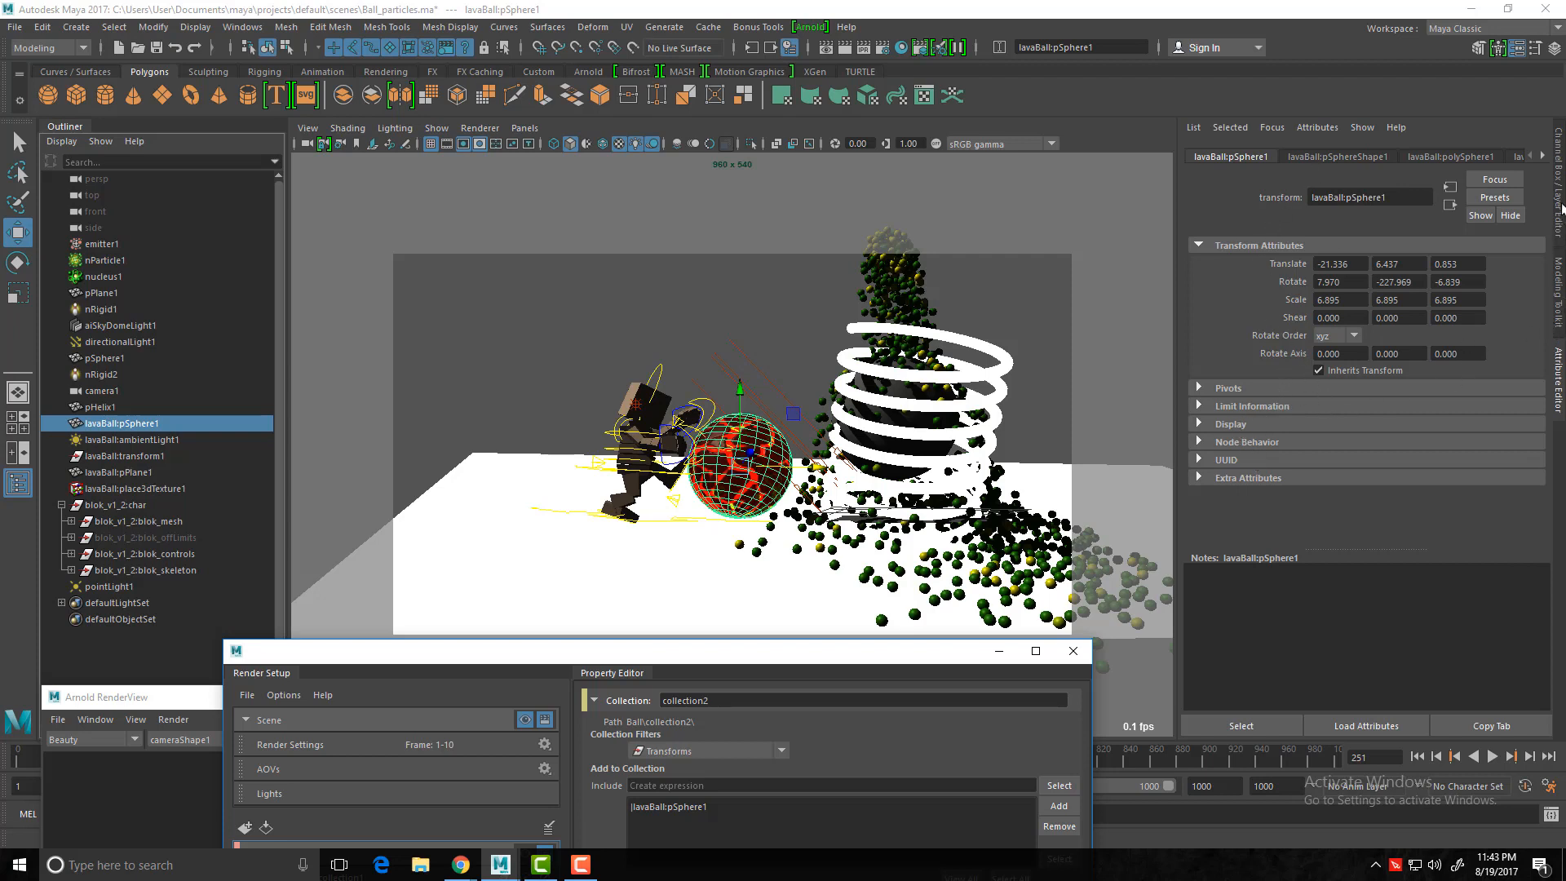
{"action": "left_click", "coordinate": [1559, 172]}
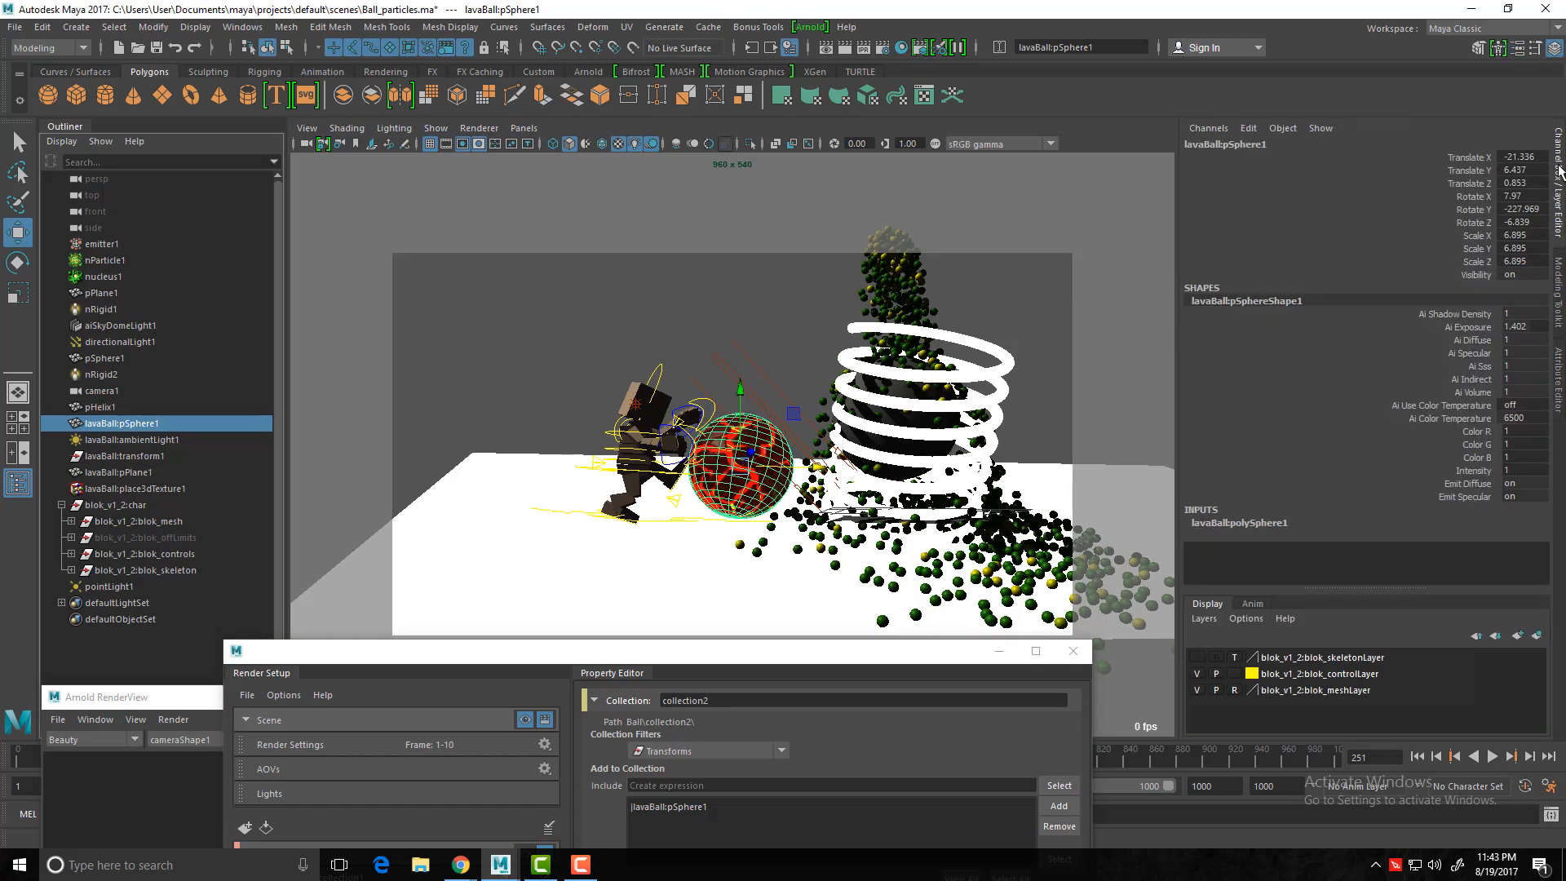
{"action": "left_click", "coordinate": [1558, 371]}
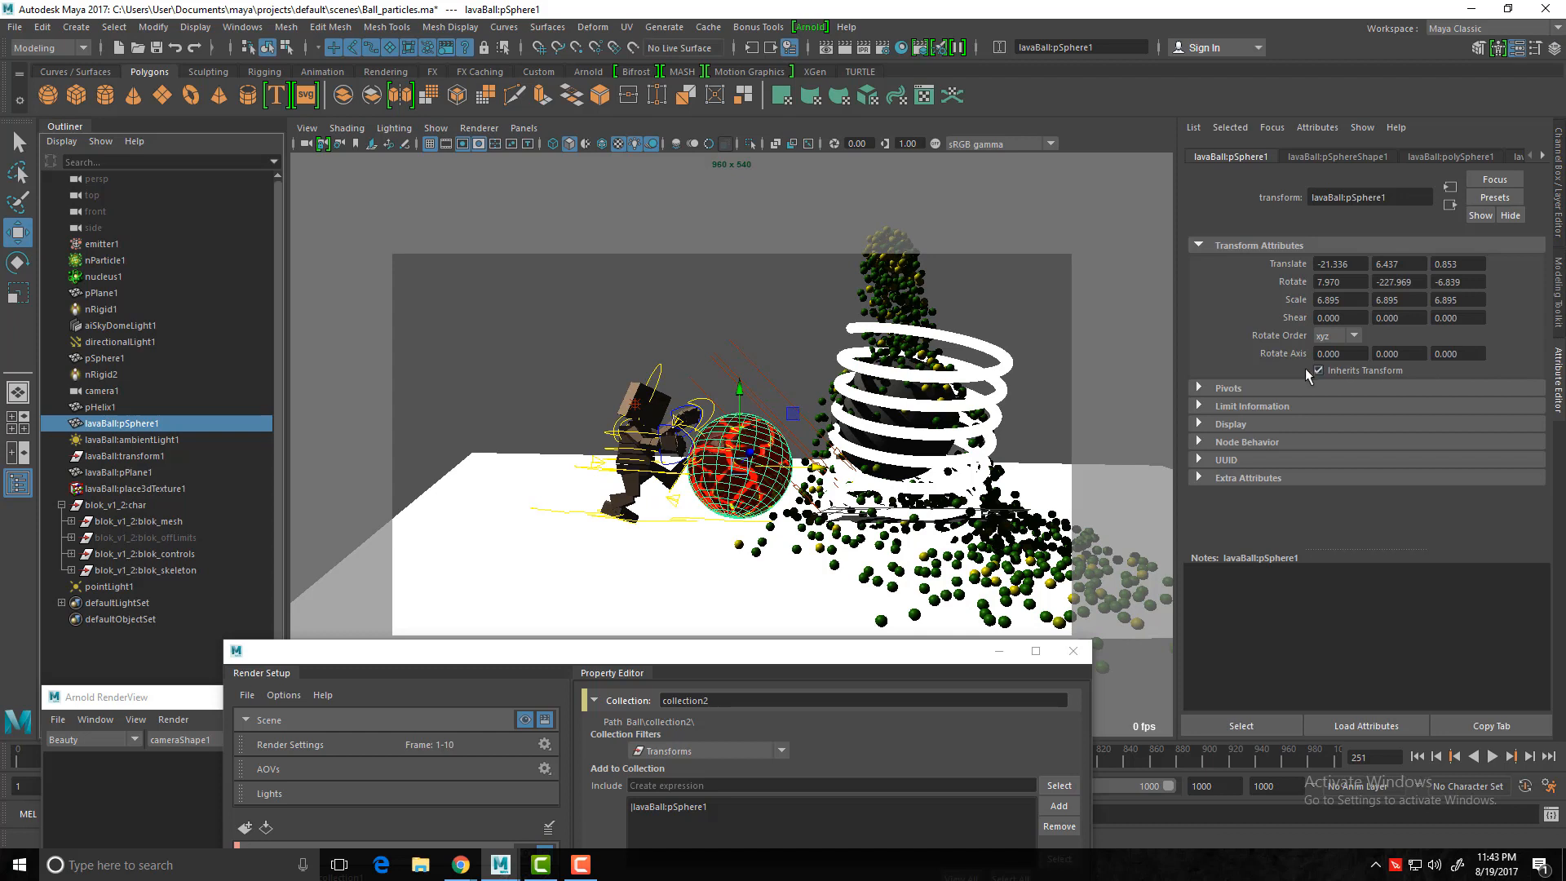
{"action": "left_click", "coordinate": [1305, 157]}
{"action": "left_click", "coordinate": [1235, 156]}
{"action": "left_click", "coordinate": [1312, 155]}
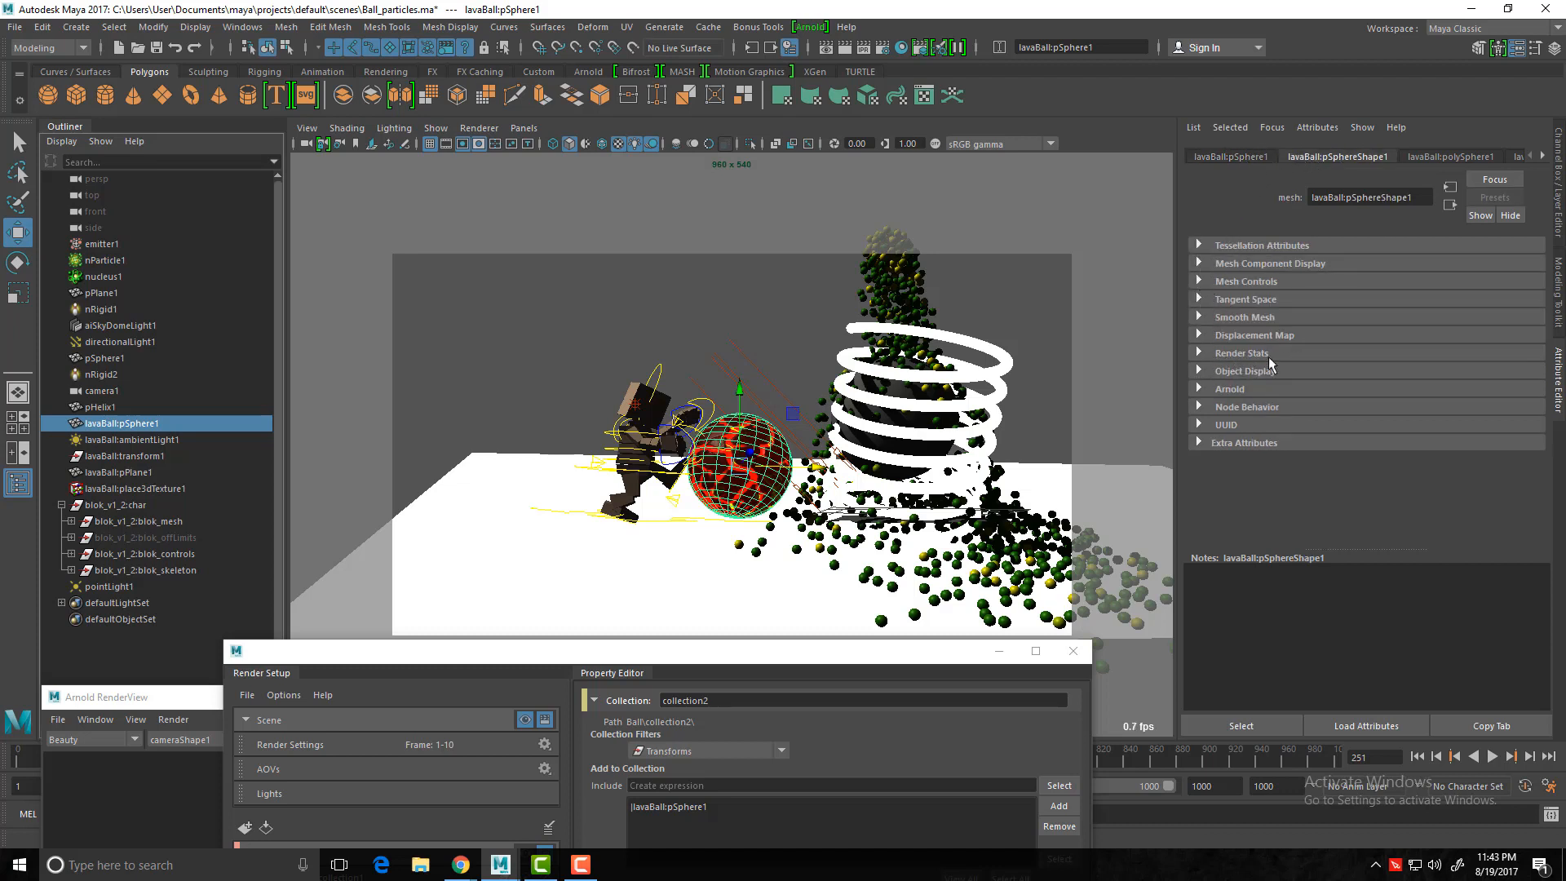
{"action": "left_click", "coordinate": [1198, 350]}
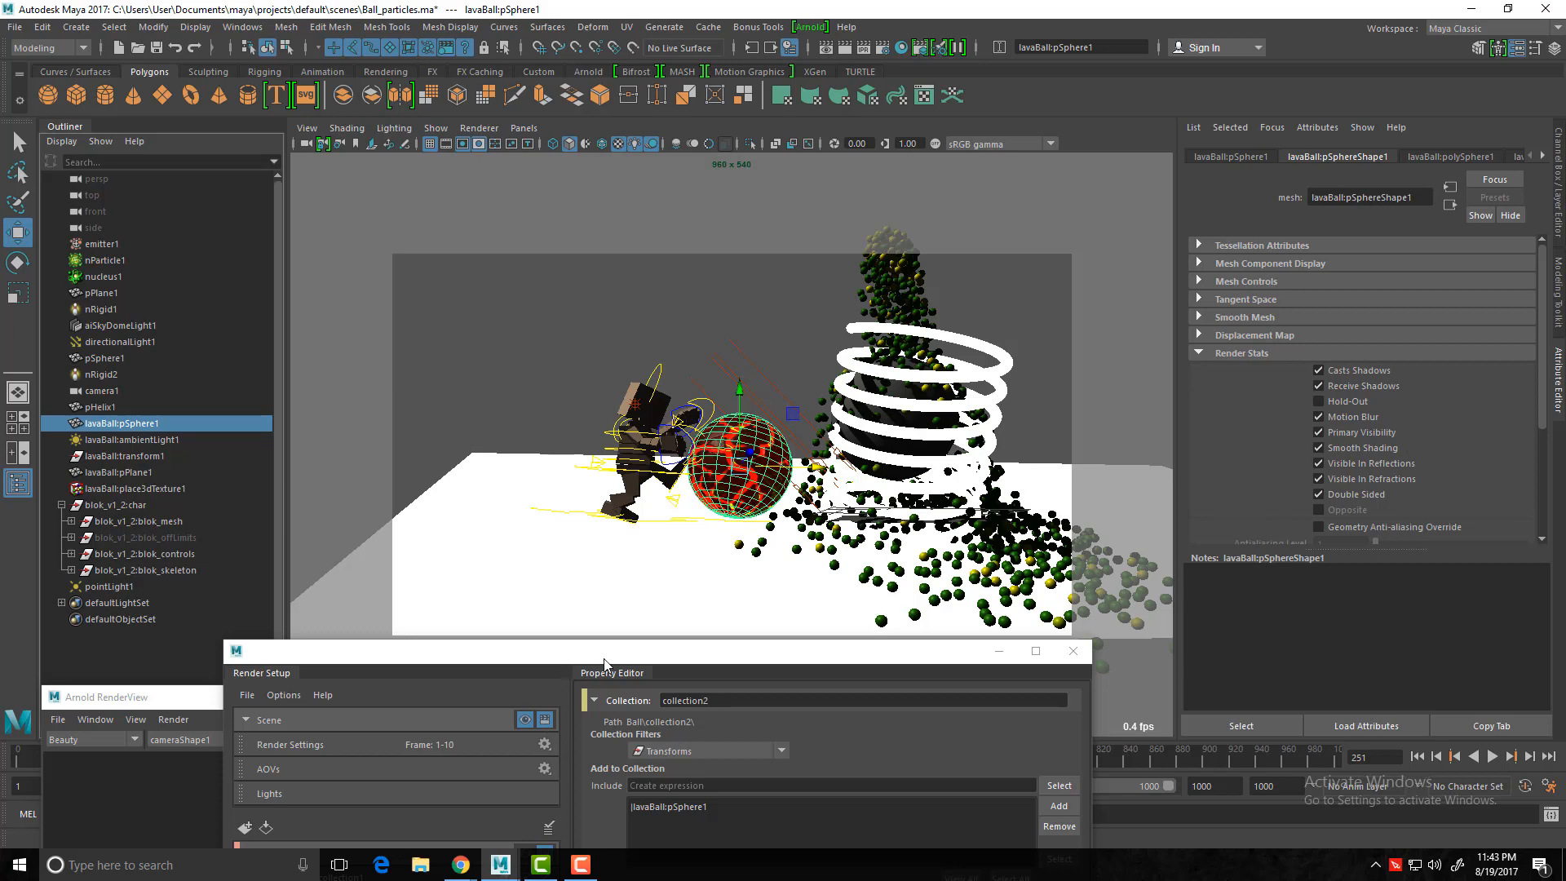
Step: Add an absolute override for the ball's Receive Shadows attribute to the Ball layer's collection and turn Receive Shadows off
{"action": "left_click_drag", "start_coordinate": [604, 662], "coordinate": [622, 361]}
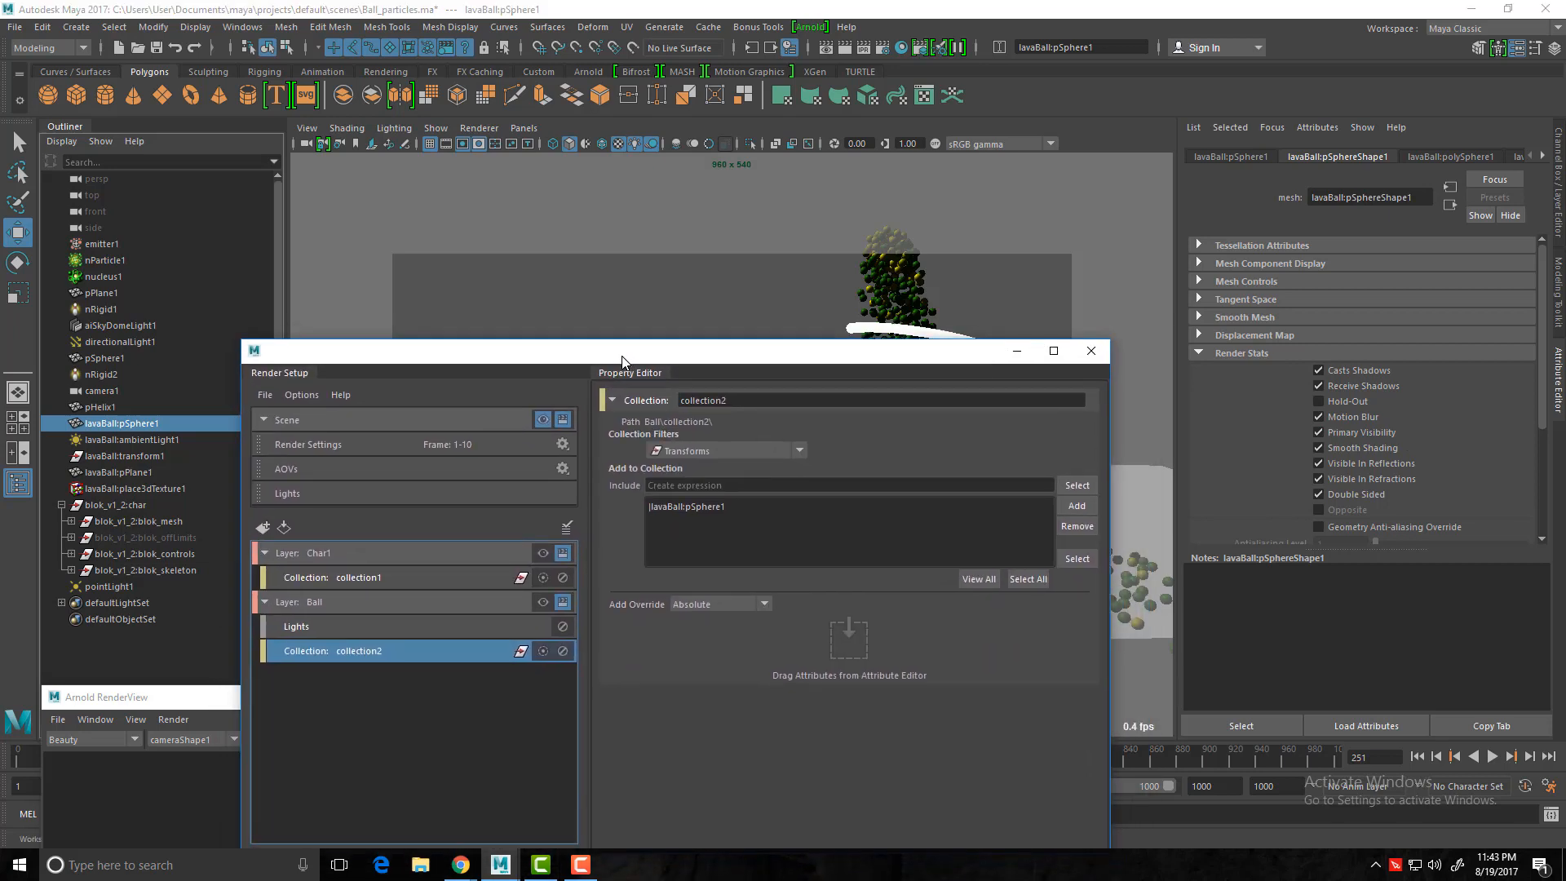
{"action": "left_click", "coordinate": [1355, 385]}
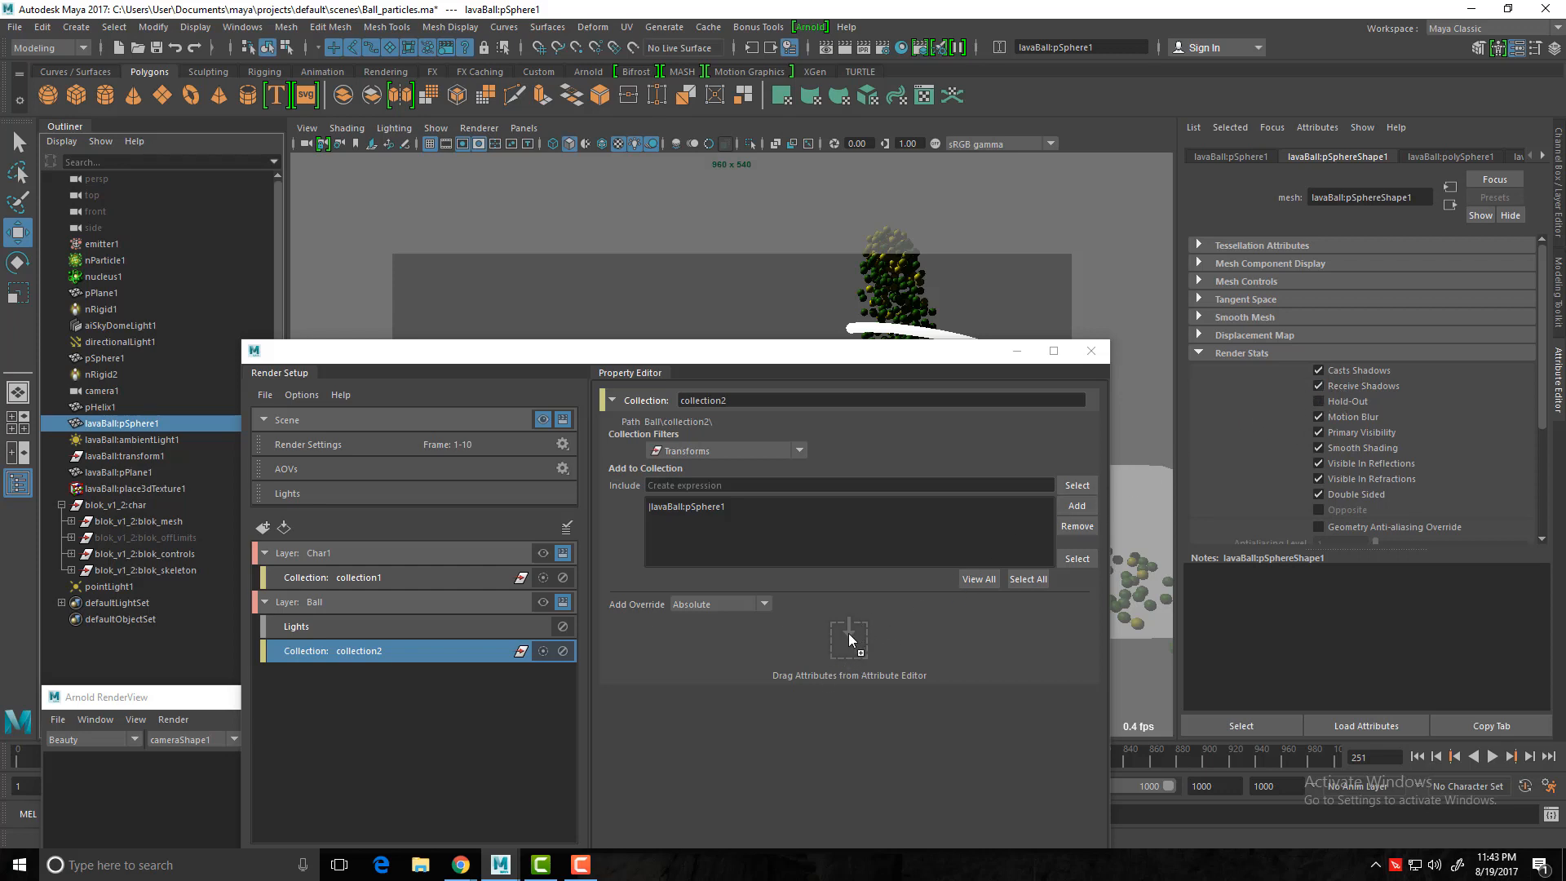
{"action": "left_click_drag", "start_coordinate": [848, 633], "coordinate": [848, 634]}
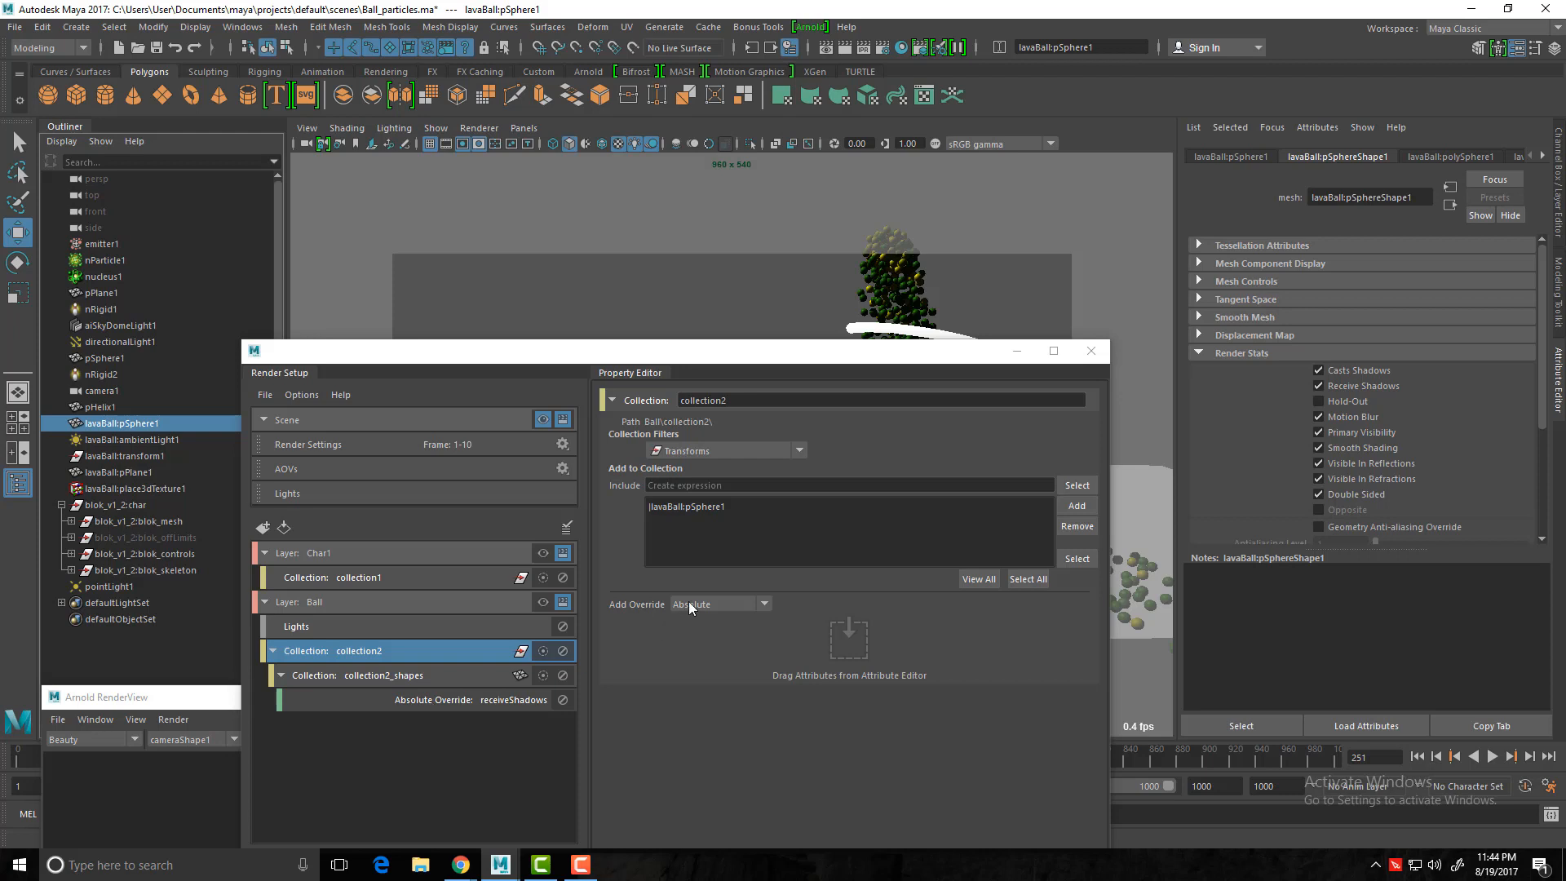
{"action": "left_click", "coordinate": [486, 701]}
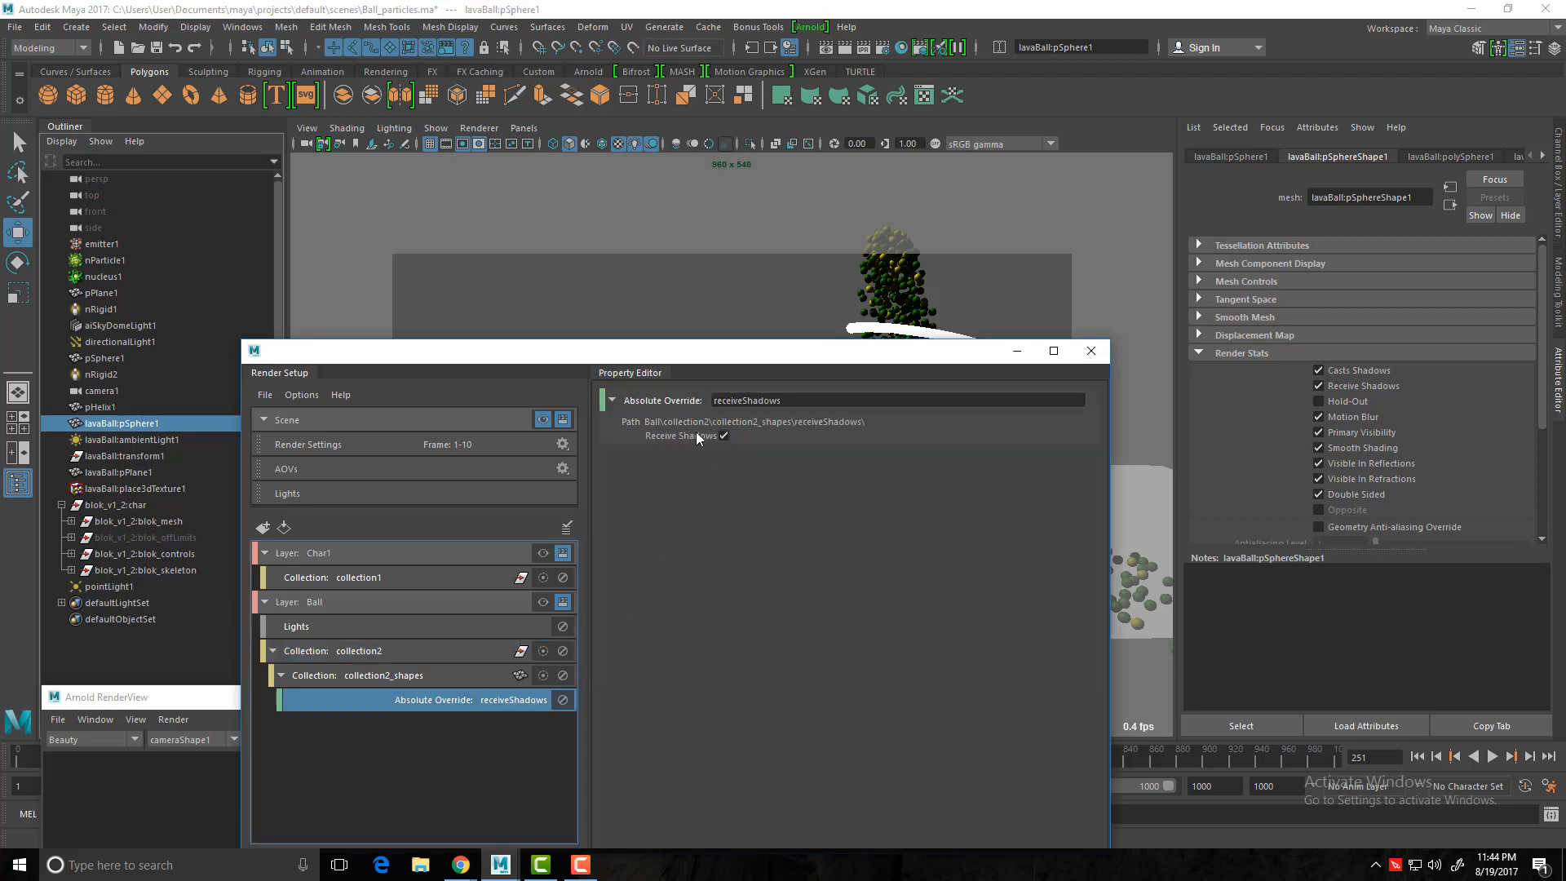
{"action": "left_click", "coordinate": [722, 436]}
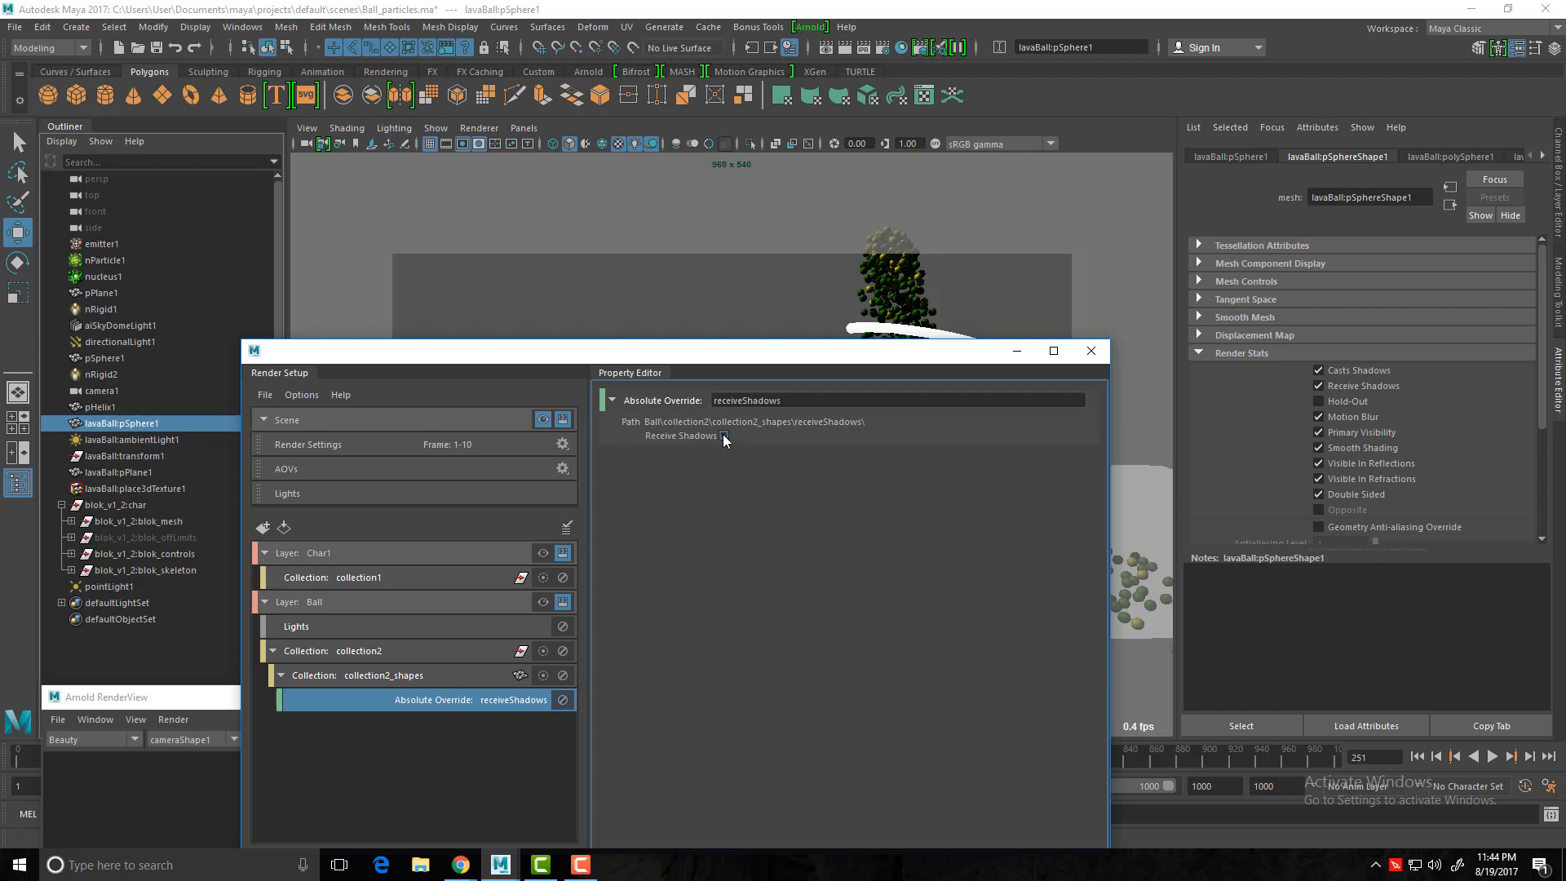
Step: Make Ball the visible render layer in the scene
{"action": "left_click_drag", "start_coordinate": [654, 357], "coordinate": [871, 314]}
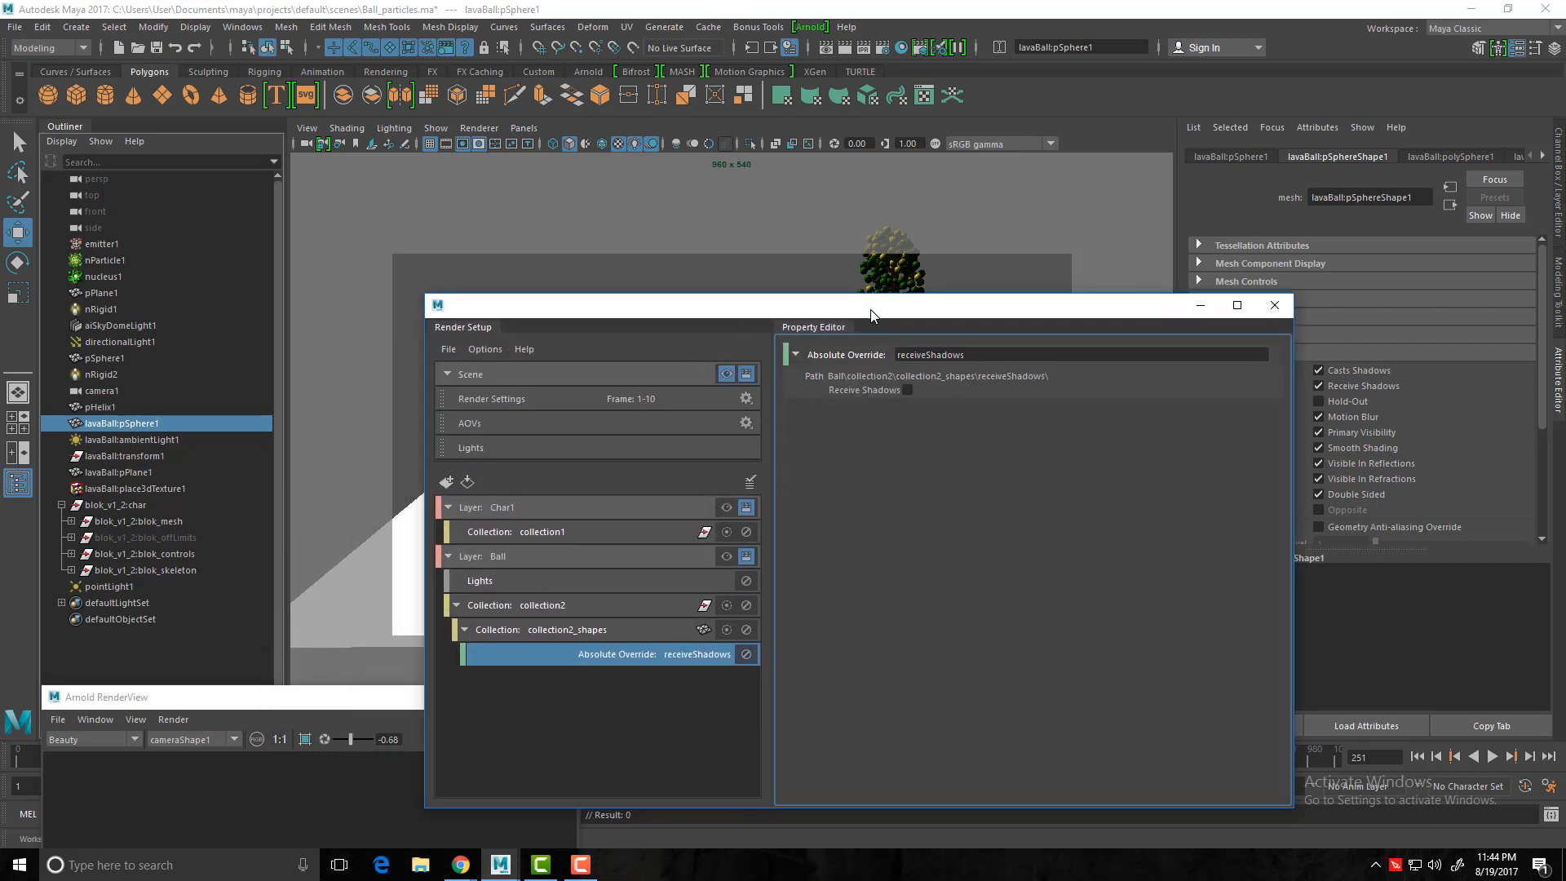
{"action": "left_click", "coordinate": [504, 556]}
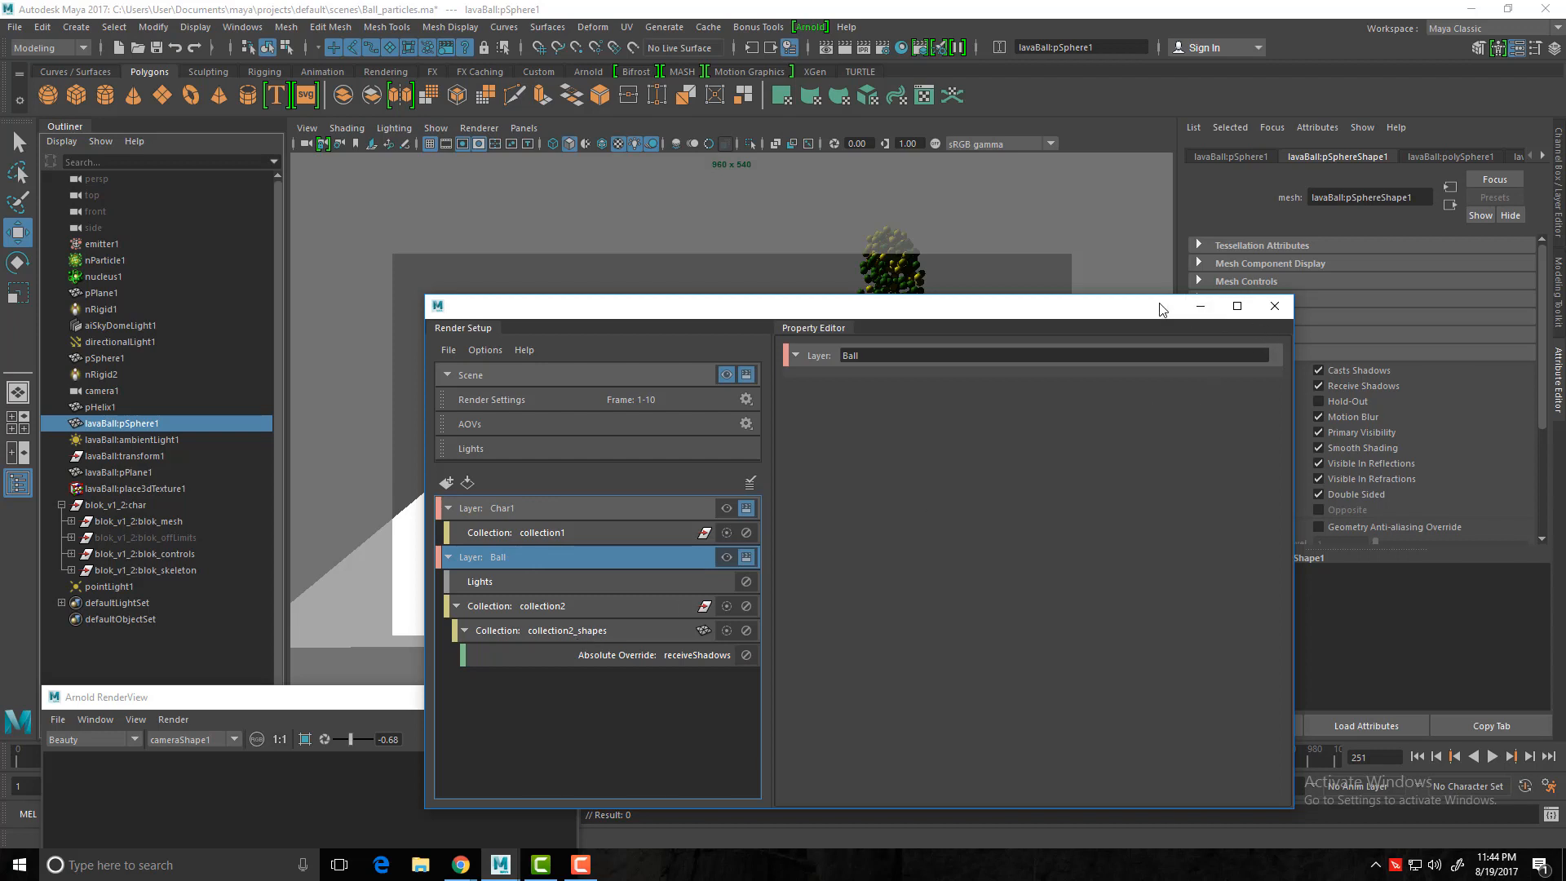
{"action": "left_click_drag", "start_coordinate": [1160, 305], "coordinate": [1008, 294]}
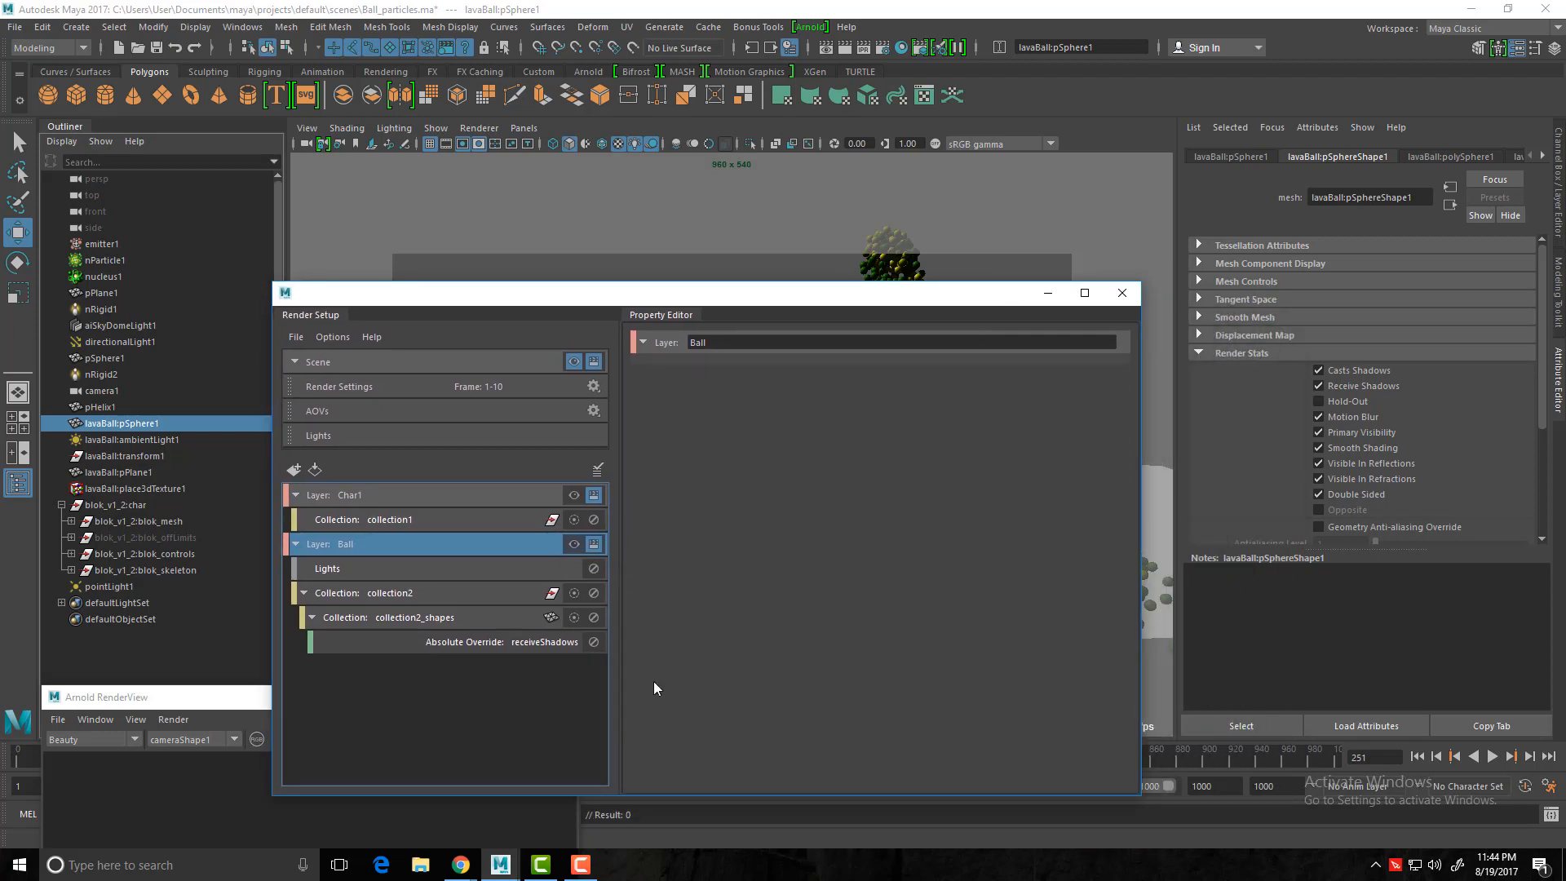
{"action": "left_click", "coordinate": [575, 544]}
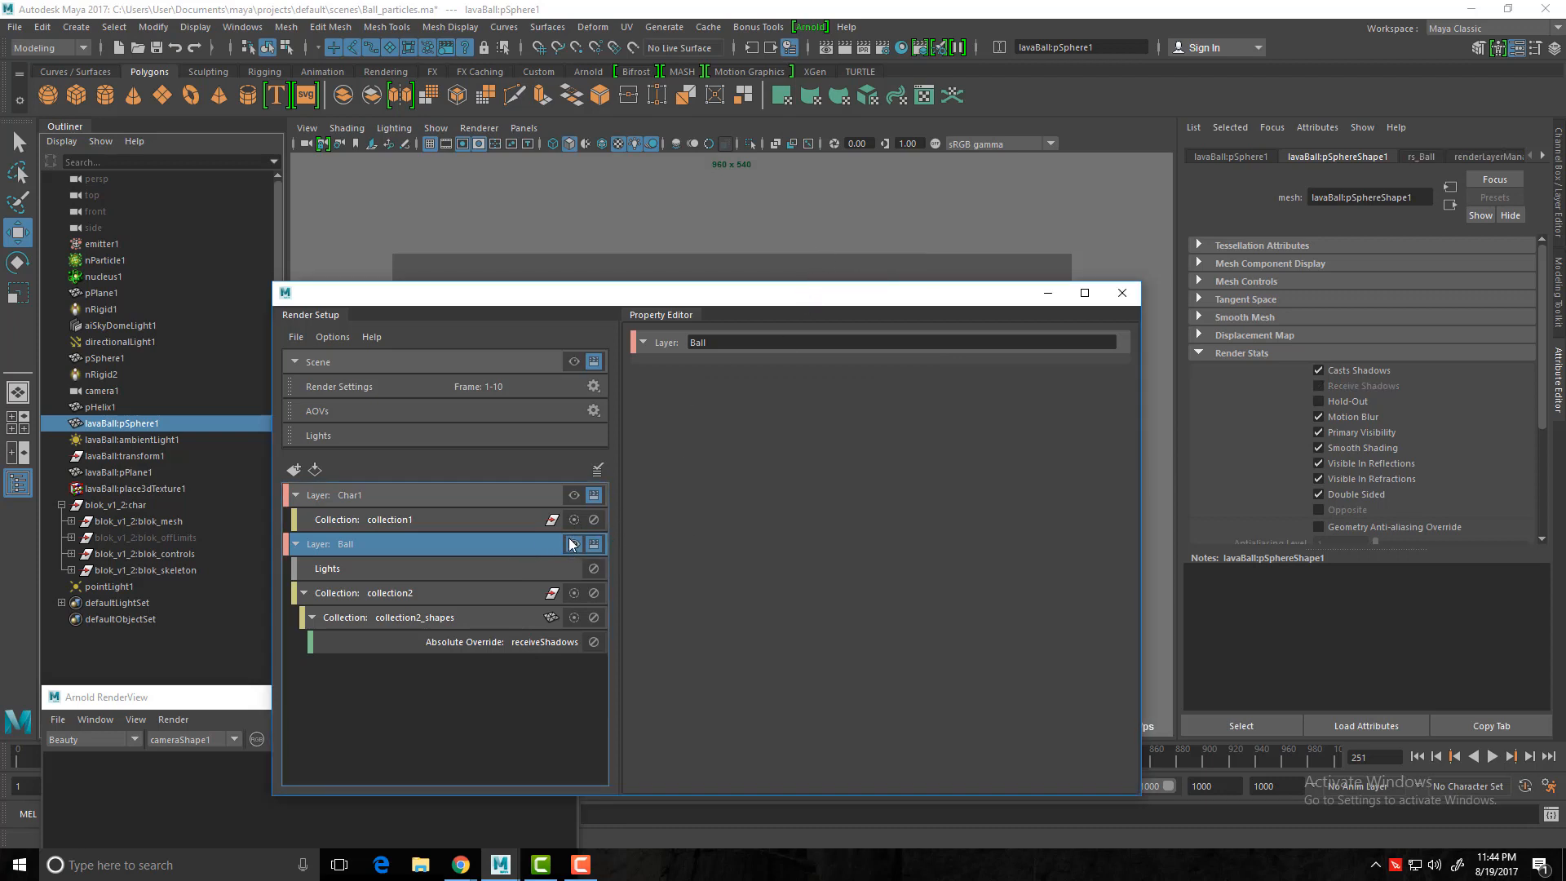
{"action": "left_click", "coordinate": [573, 497]}
{"action": "left_click", "coordinate": [572, 545]}
{"action": "left_click", "coordinate": [573, 504]}
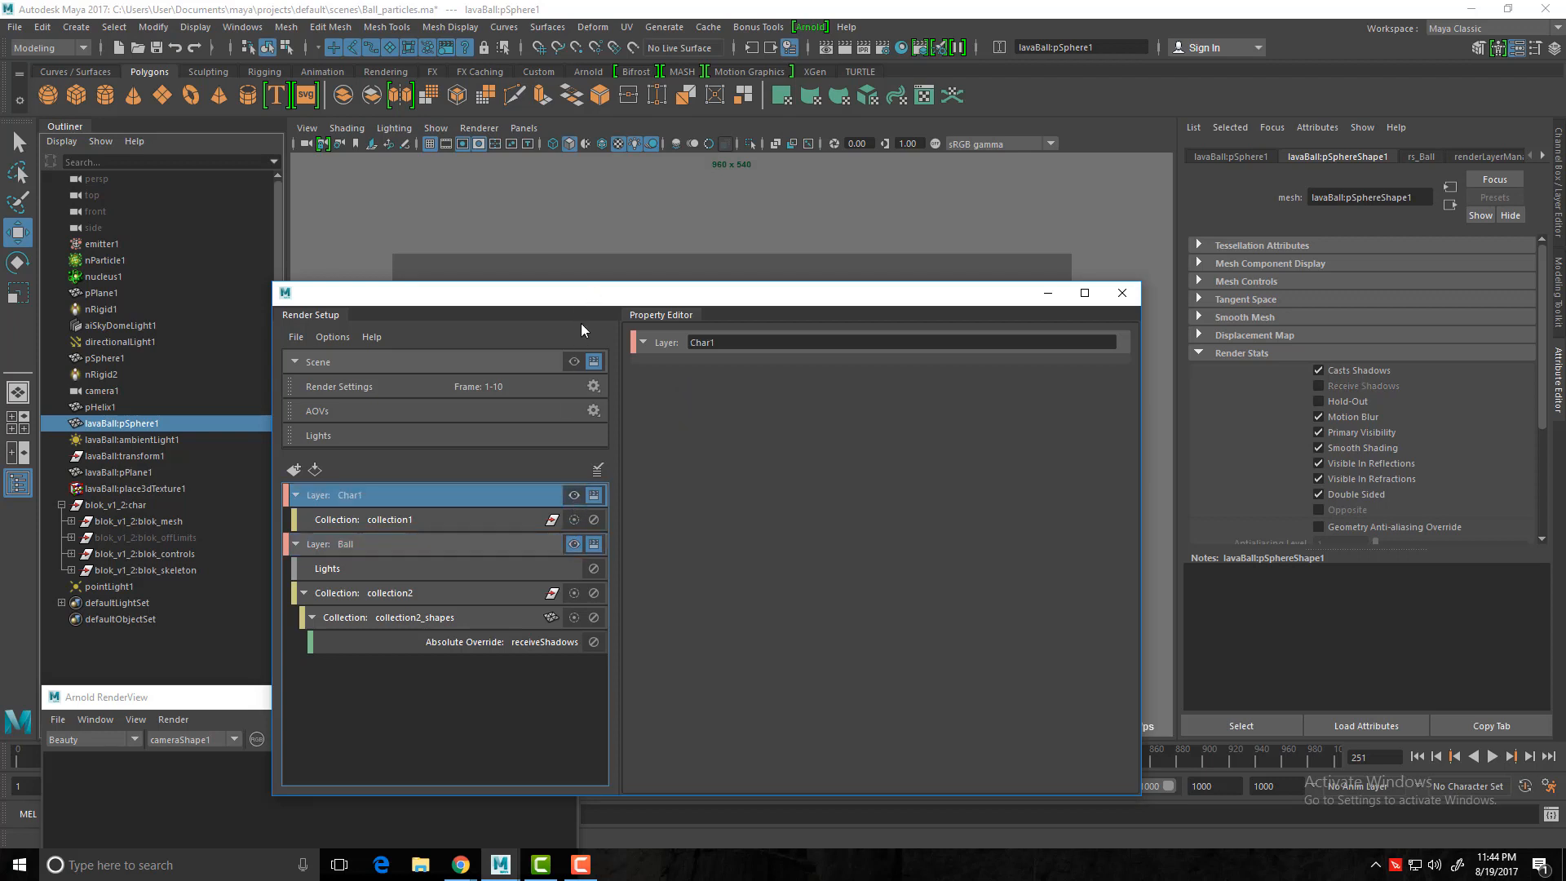
Step: Arrange the Arnold RenderView and Render Setup windows side by side to examine the Ball layer's render
{"action": "left_click_drag", "start_coordinate": [558, 306], "coordinate": [852, 308]}
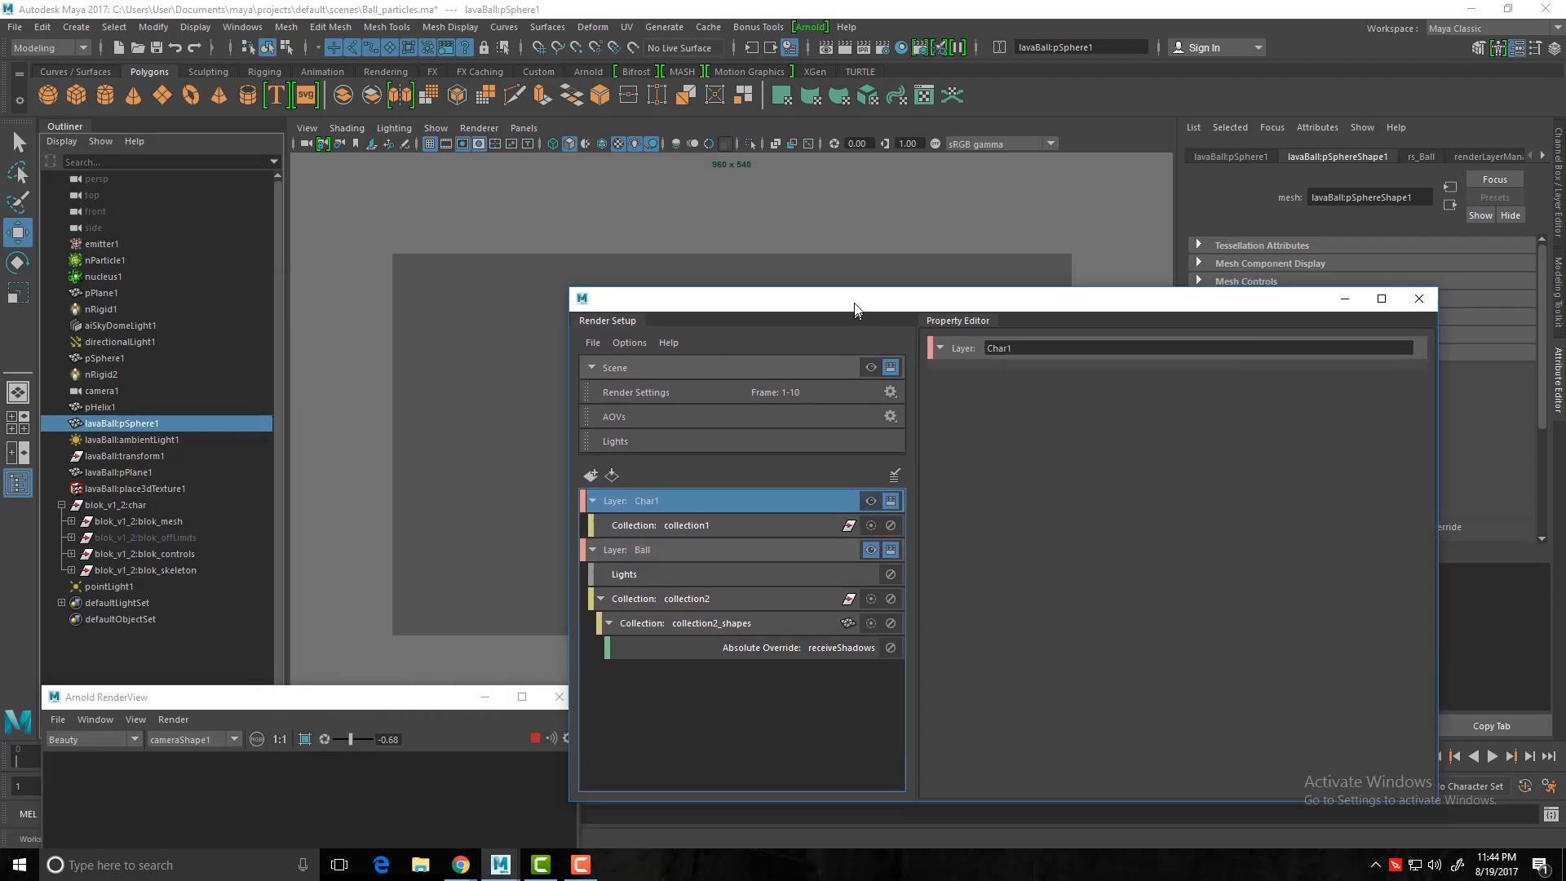
{"action": "left_click_drag", "start_coordinate": [262, 698], "coordinate": [492, 192]}
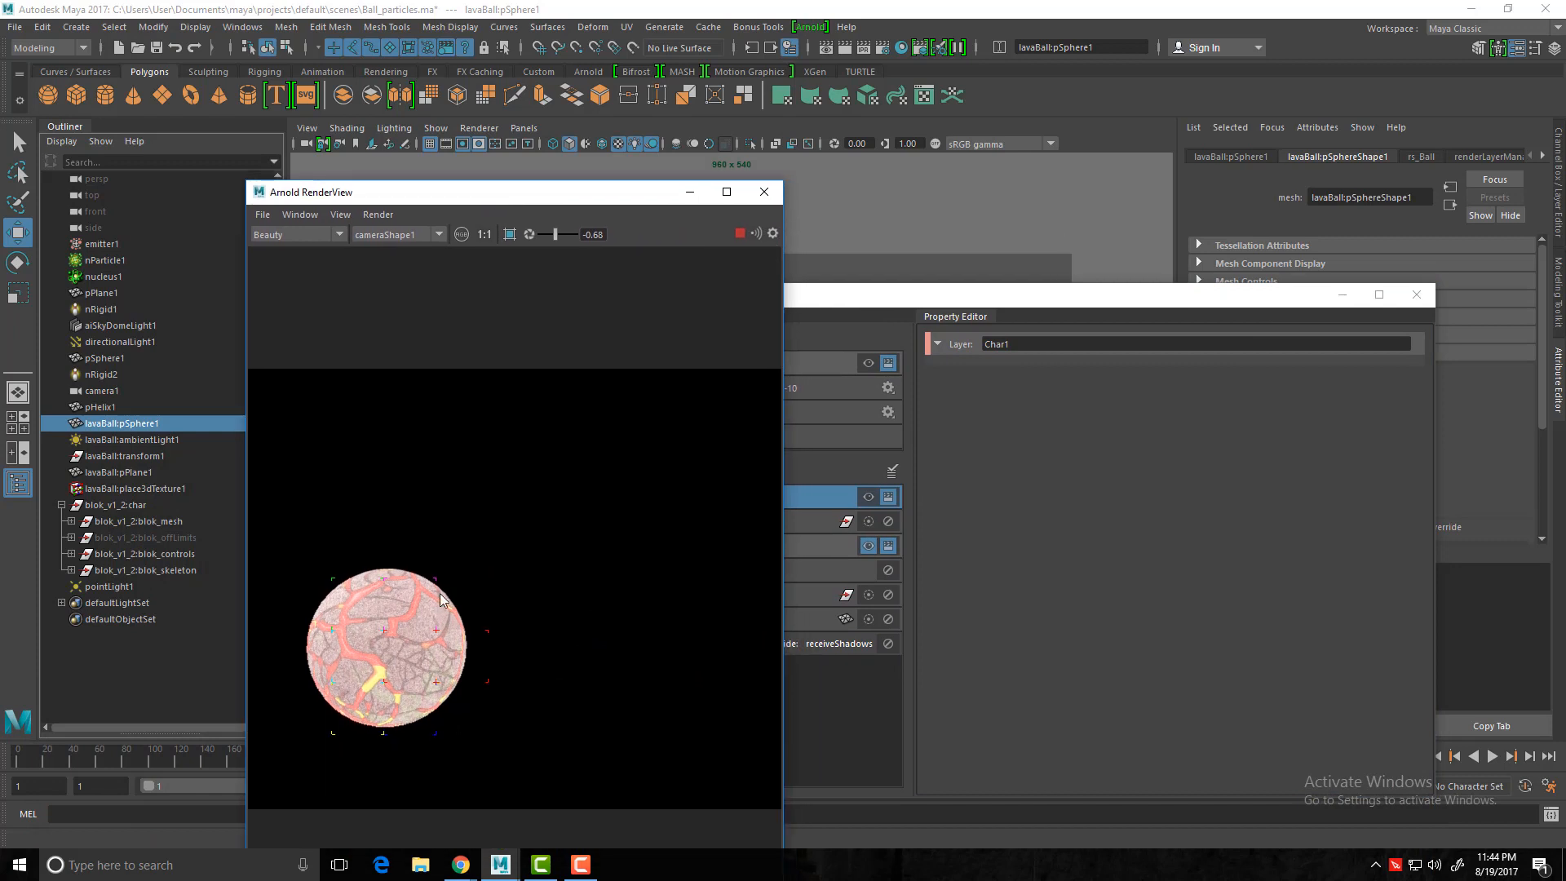
{"action": "left_click_drag", "start_coordinate": [930, 300], "coordinate": [1160, 252]}
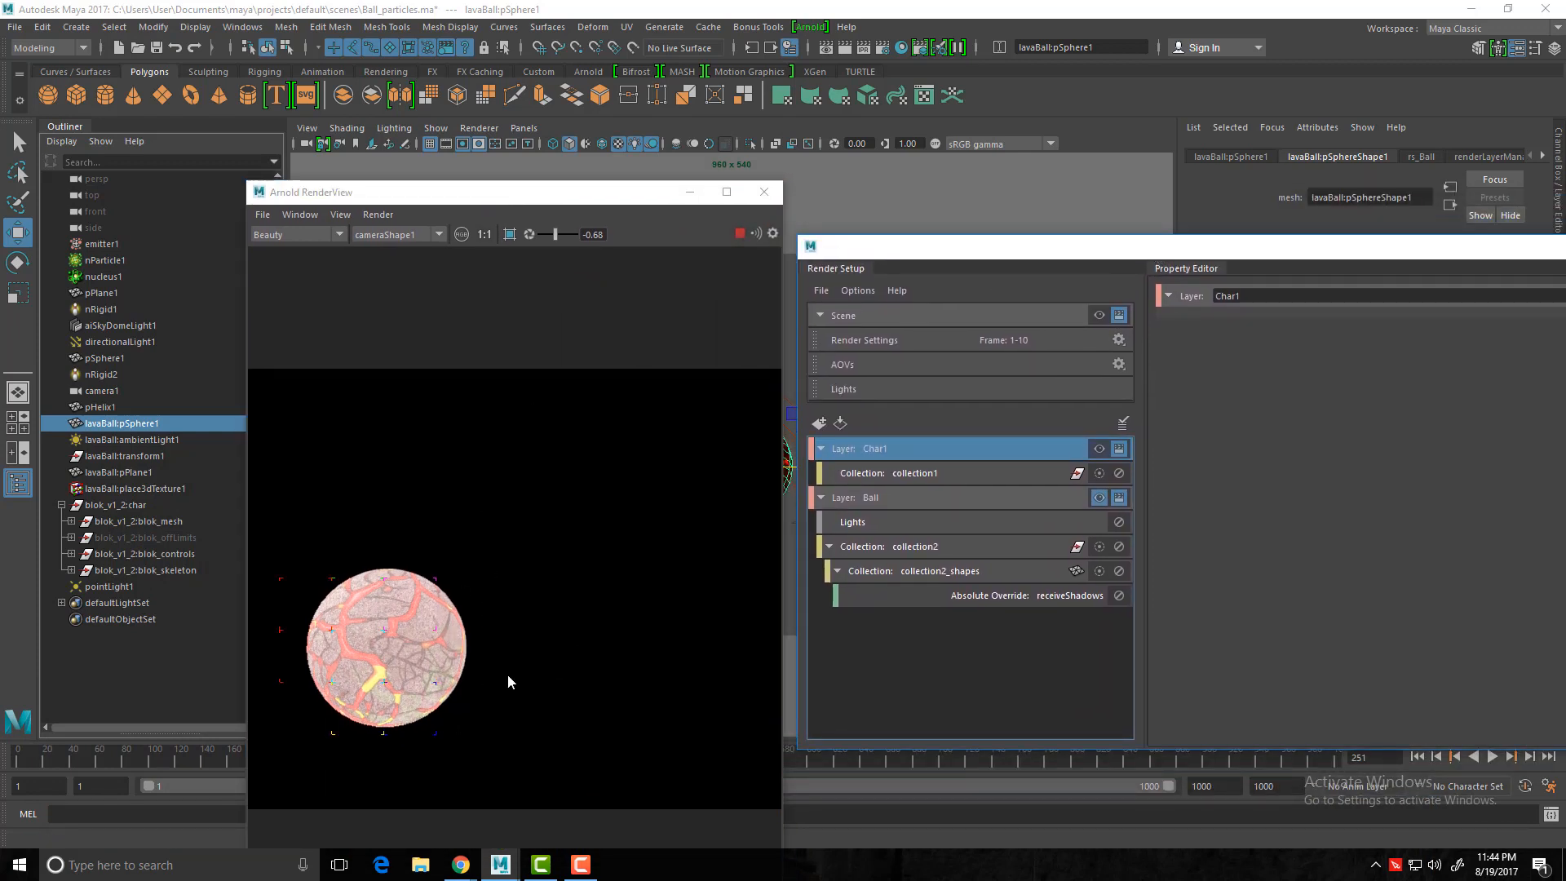
Step: Preview the Char1 and Ball layers in turn in the Arnold render, and make the whole Scene the visible layer
{"action": "left_click", "coordinate": [1099, 450]}
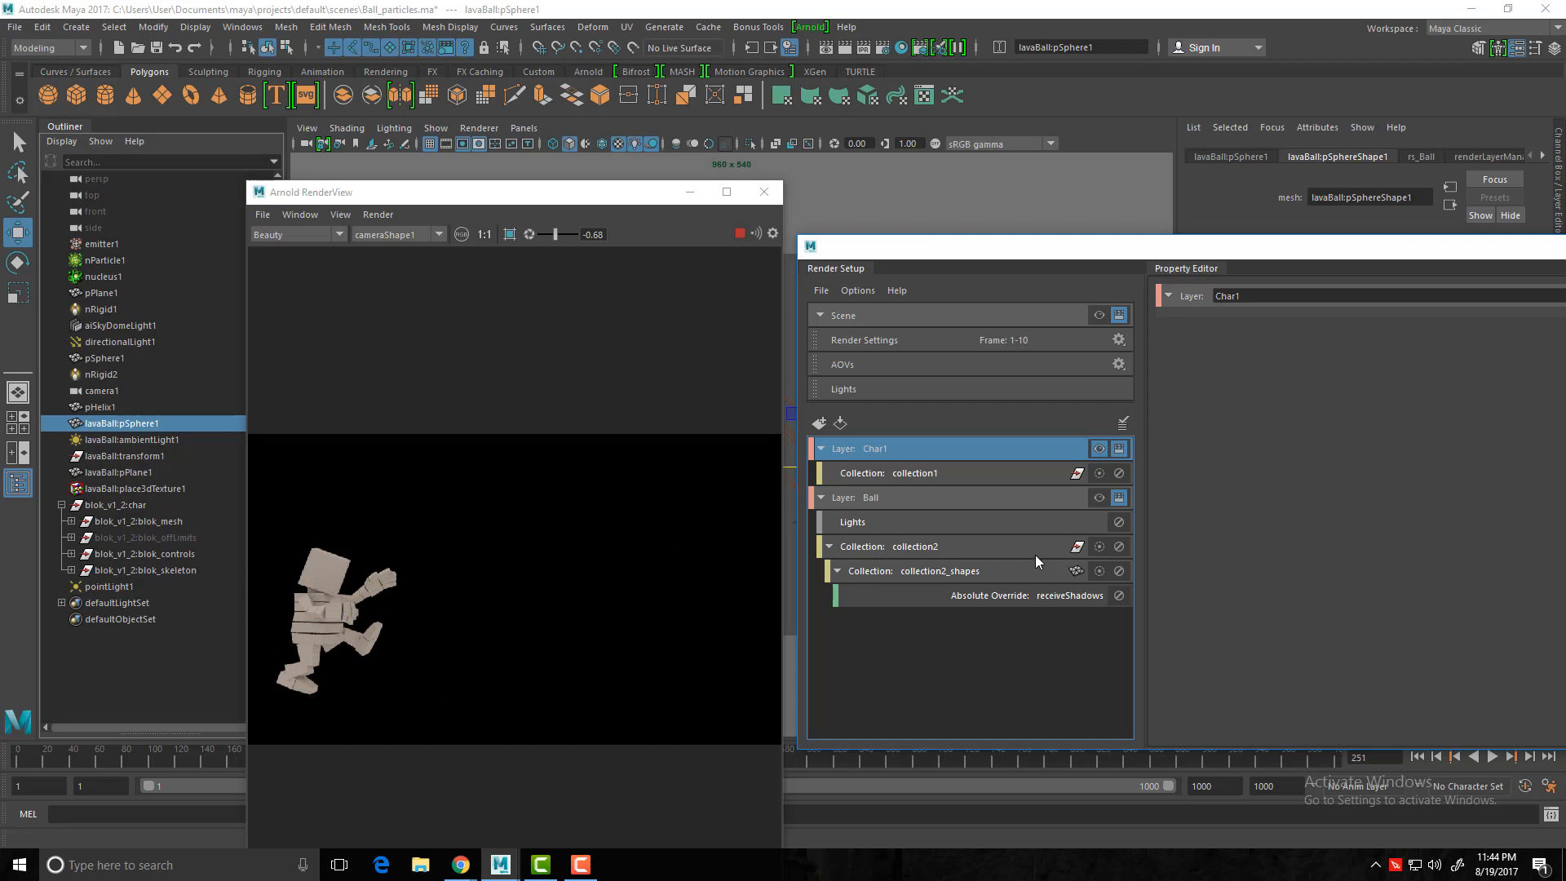
{"action": "left_click", "coordinate": [1098, 499]}
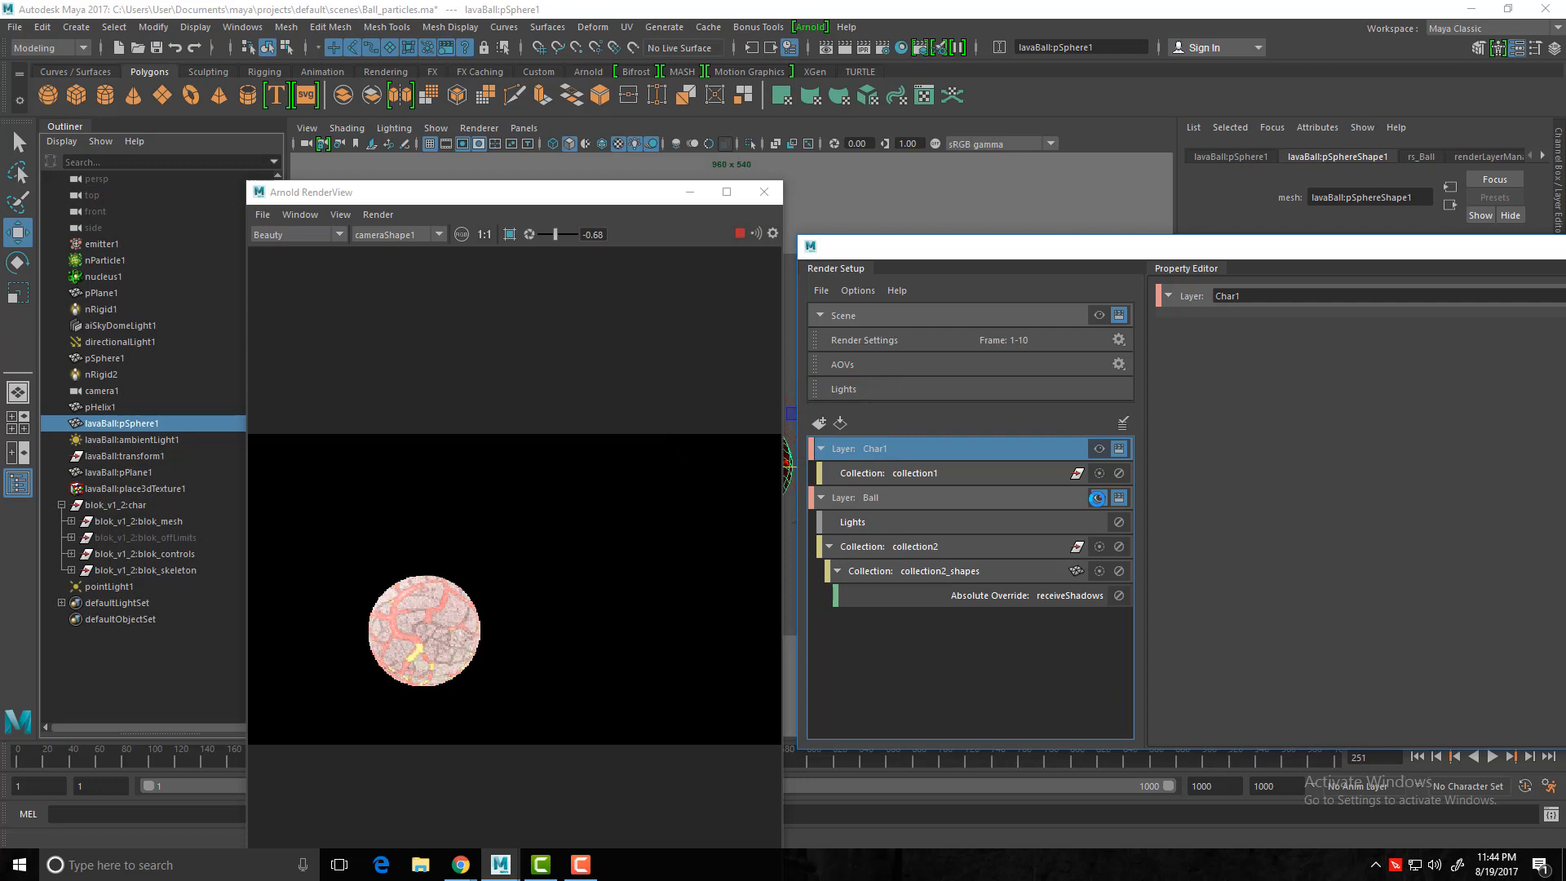
{"action": "left_click", "coordinate": [1098, 314]}
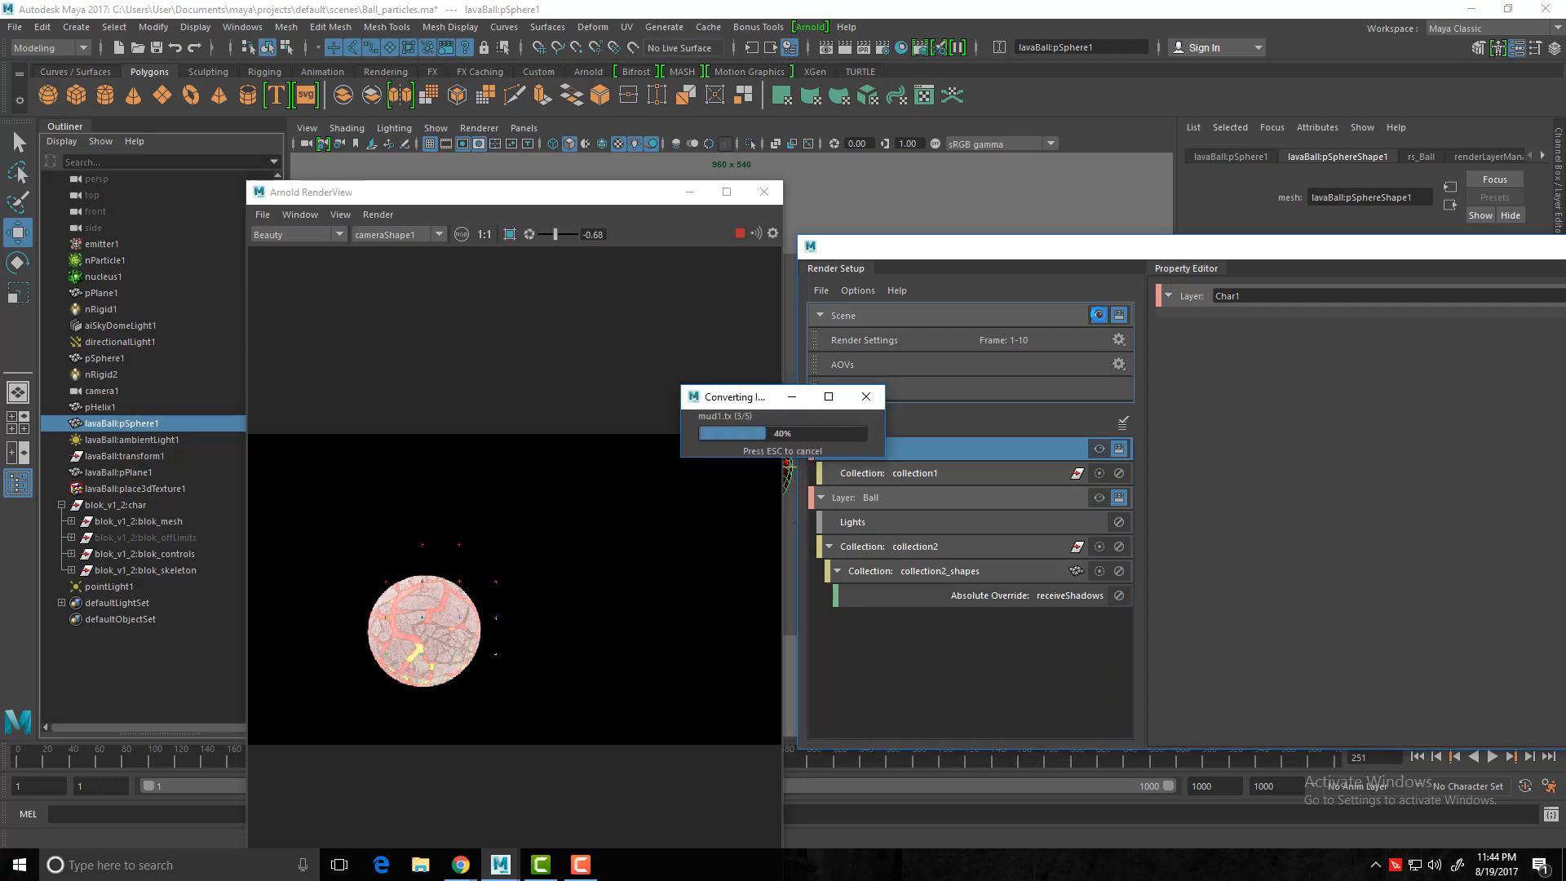
Step: Reposition and widen the Arnold RenderView window and fit the full scene's render inside it for examination
{"action": "scroll", "coordinate": [429, 653], "scroll_direction": "down", "scroll_amount": 1}
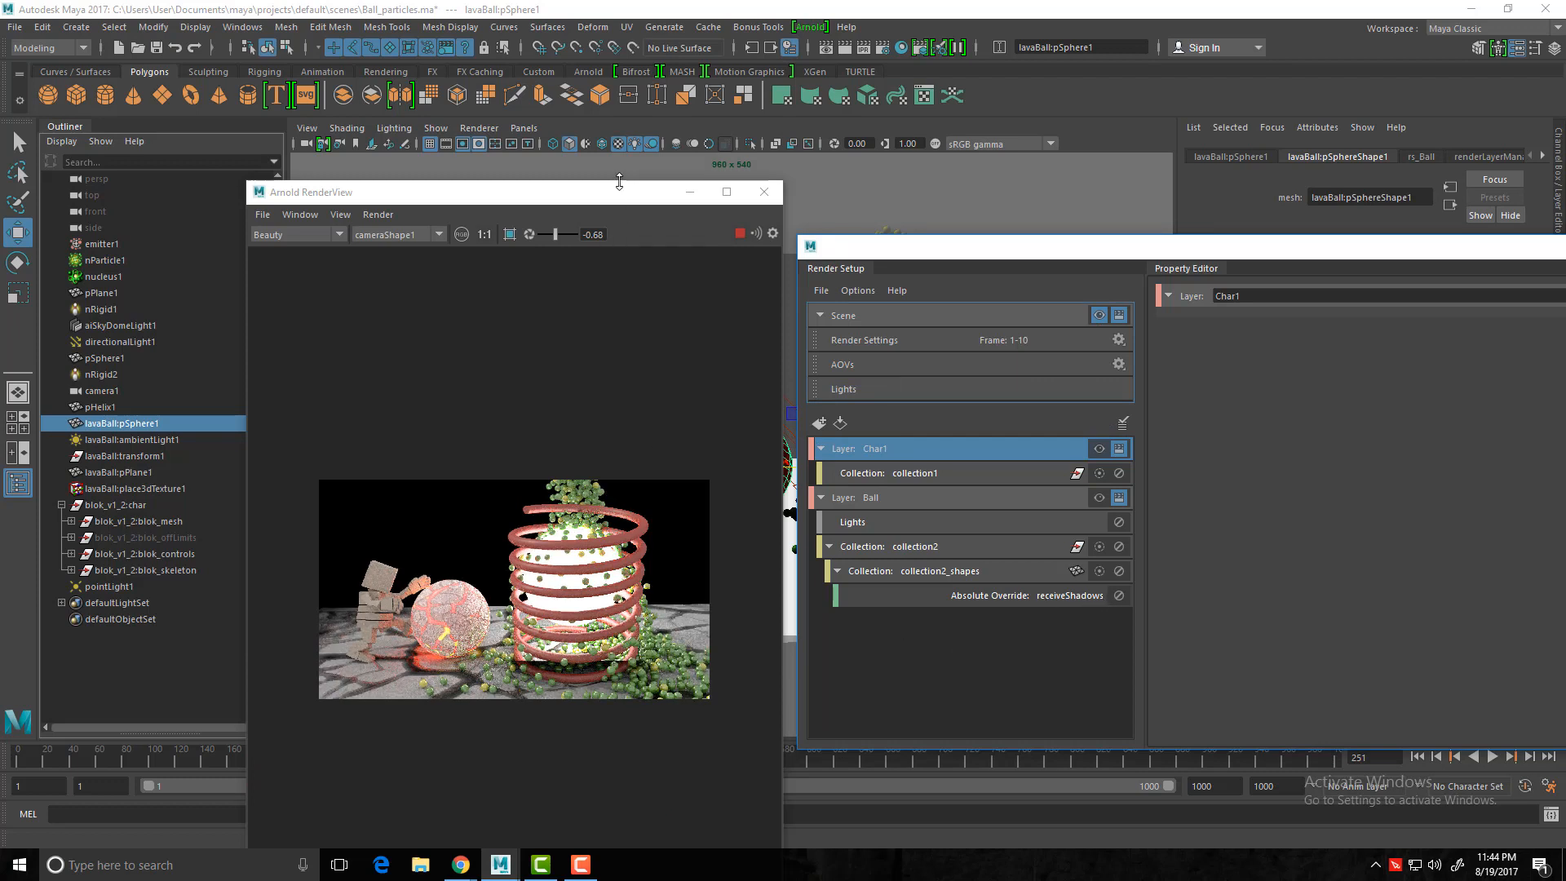
{"action": "left_click_drag", "start_coordinate": [620, 193], "coordinate": [716, 71]}
{"action": "key", "text": "f"}
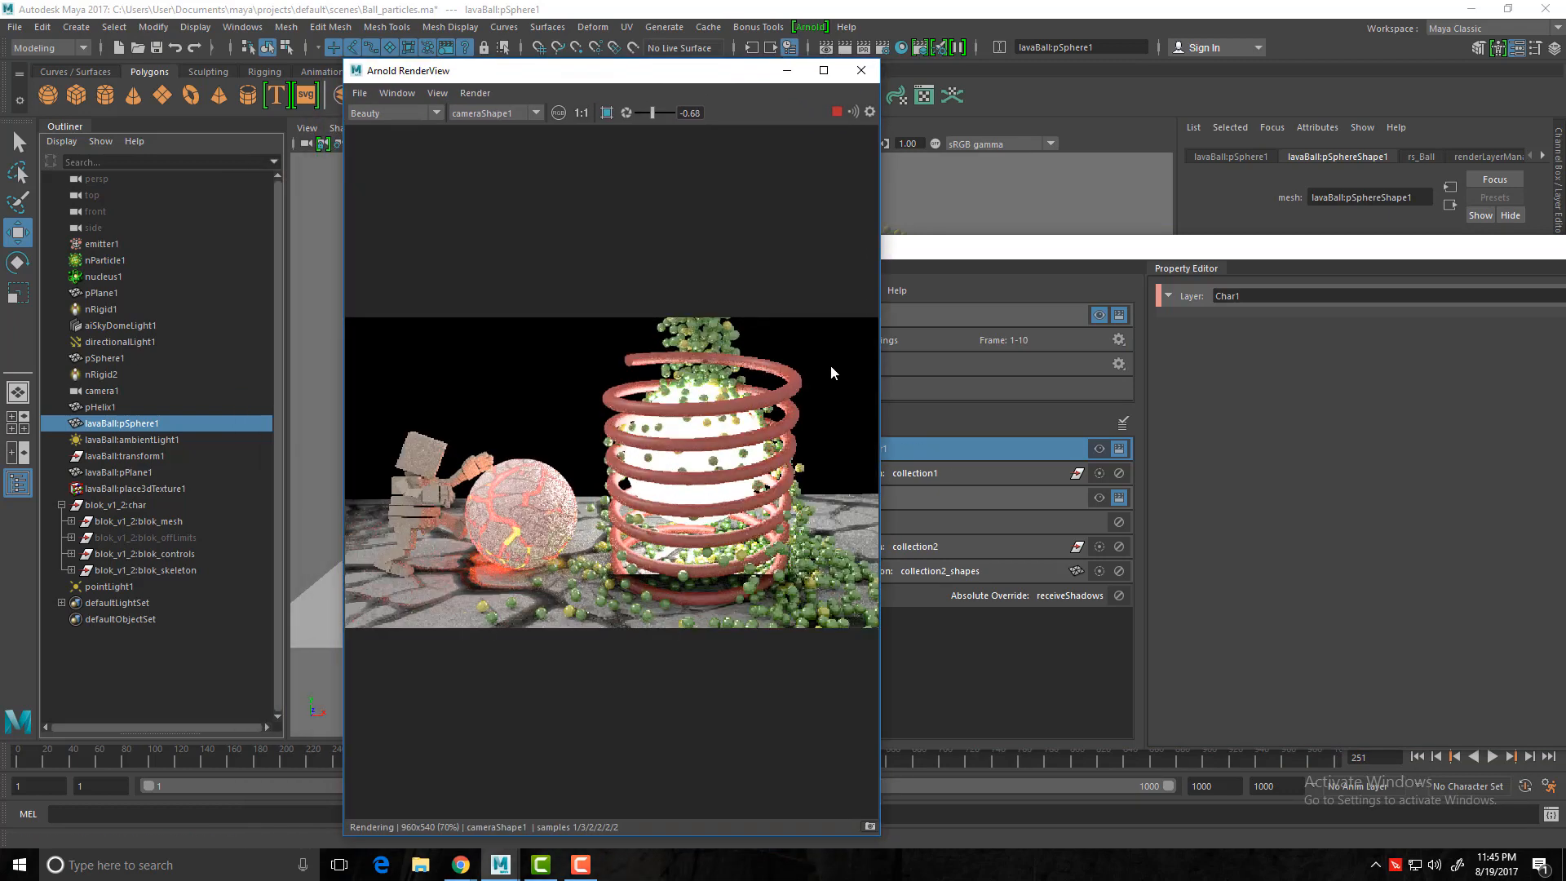
{"action": "left_click_drag", "start_coordinate": [882, 377], "coordinate": [1146, 385]}
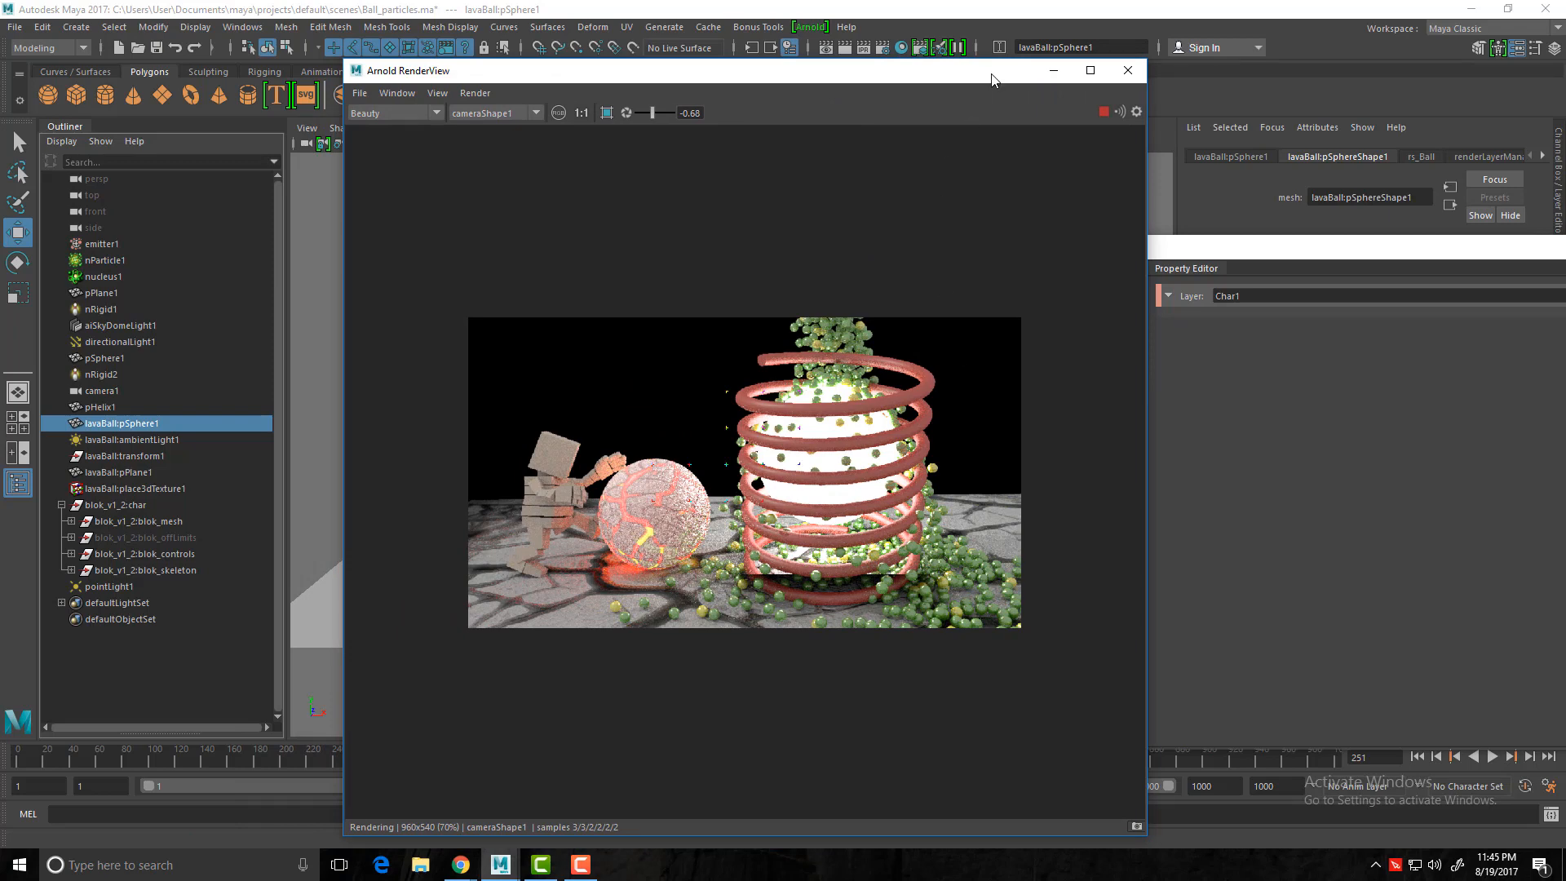
Step: Move the Arnold RenderView and Render Setup windows out of the way and switch Maya to the Rendering menu set
{"action": "left_click_drag", "start_coordinate": [991, 79], "coordinate": [743, 572]}
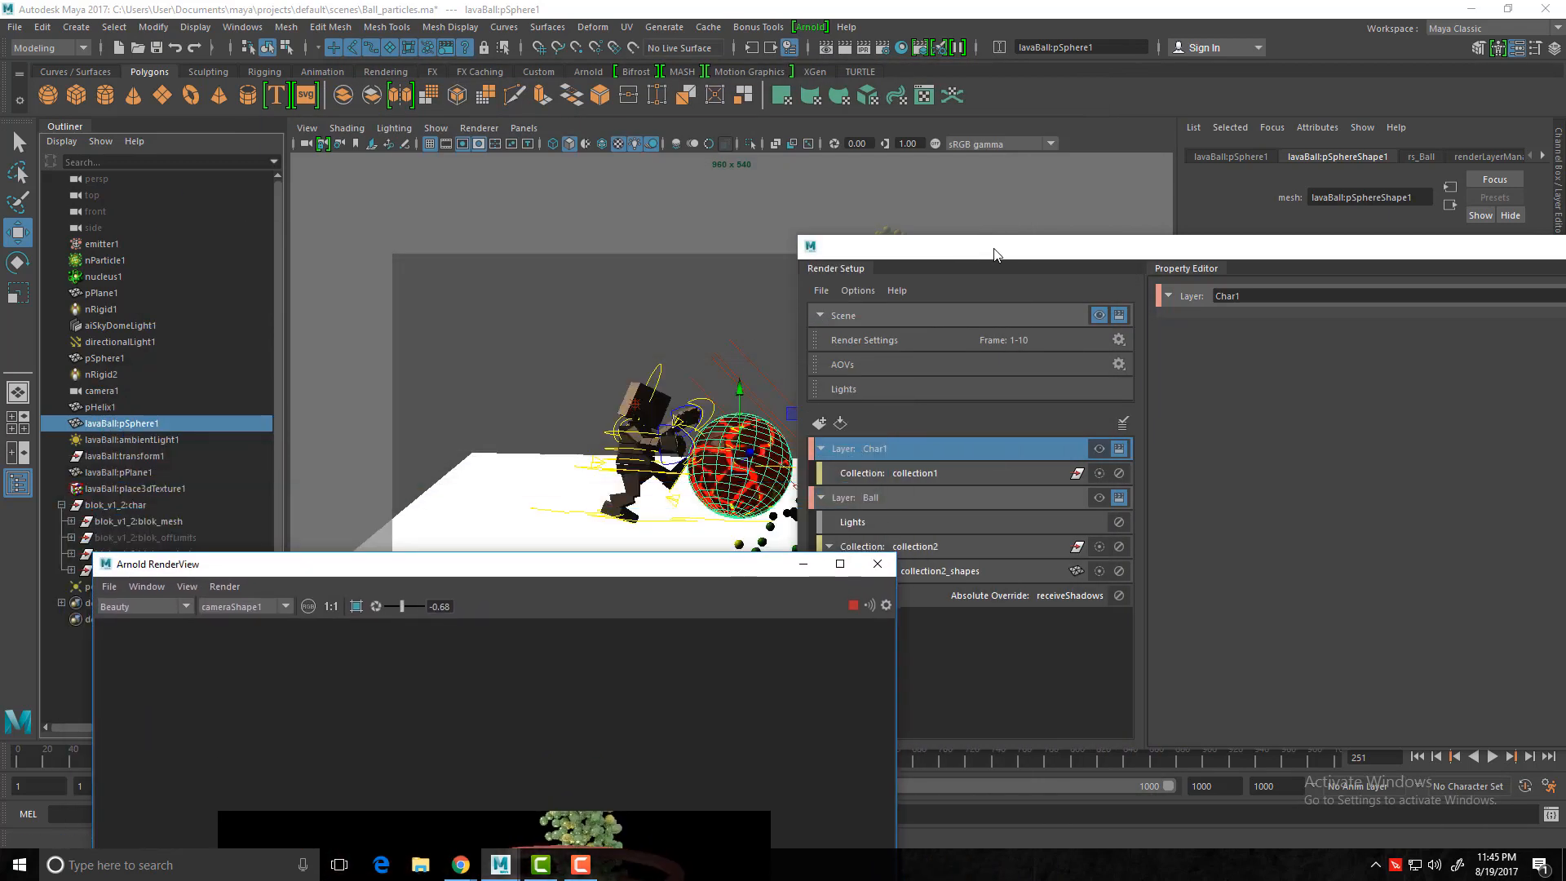
{"action": "left_click_drag", "start_coordinate": [993, 254], "coordinate": [732, 404]}
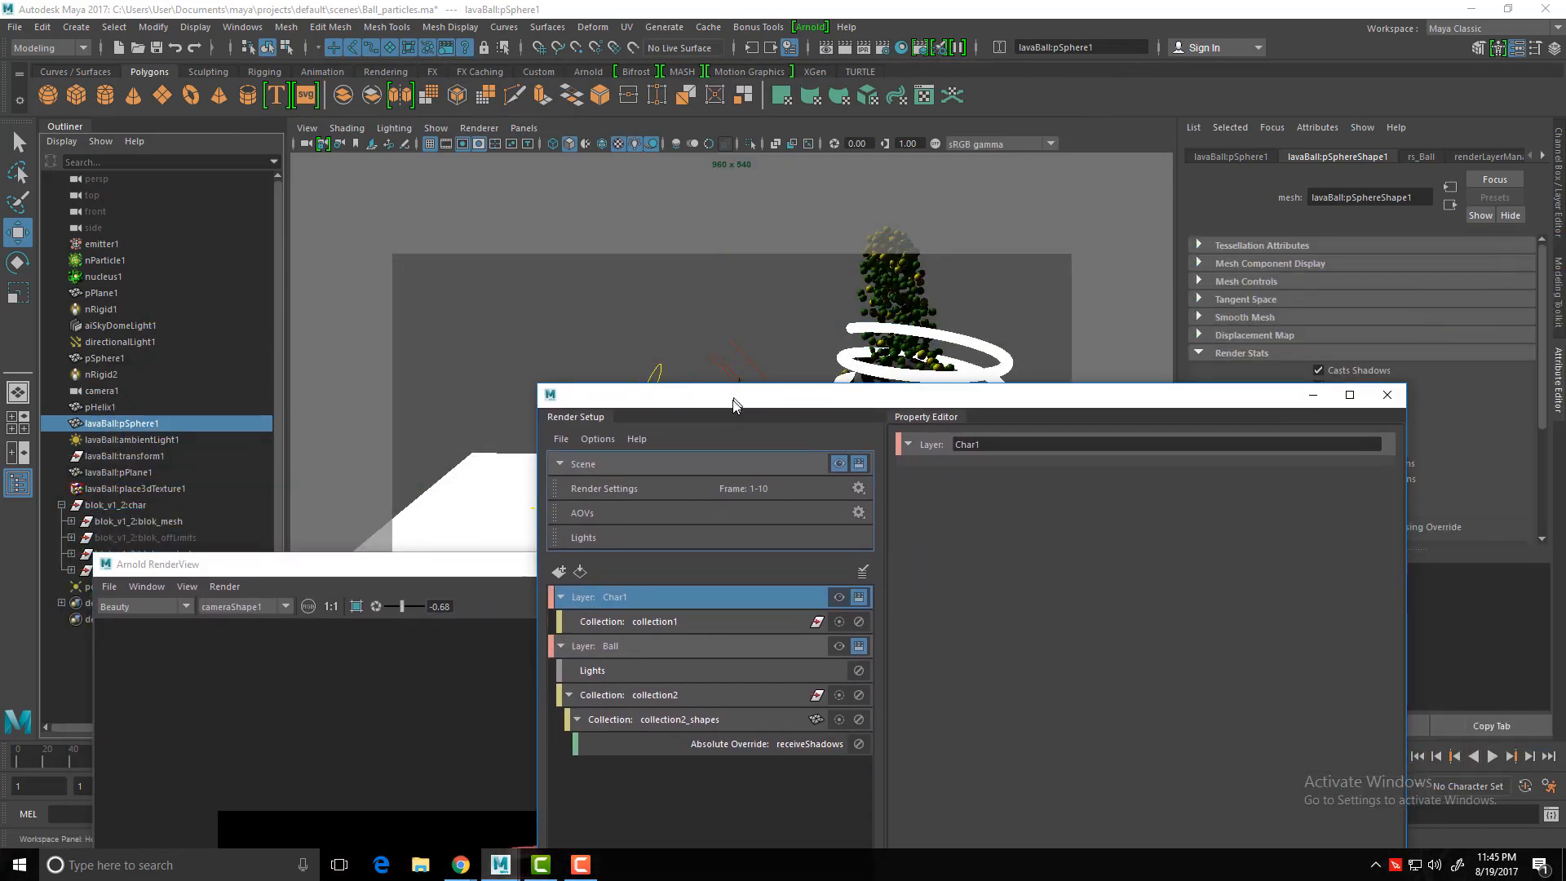
{"action": "left_click", "coordinate": [83, 51]}
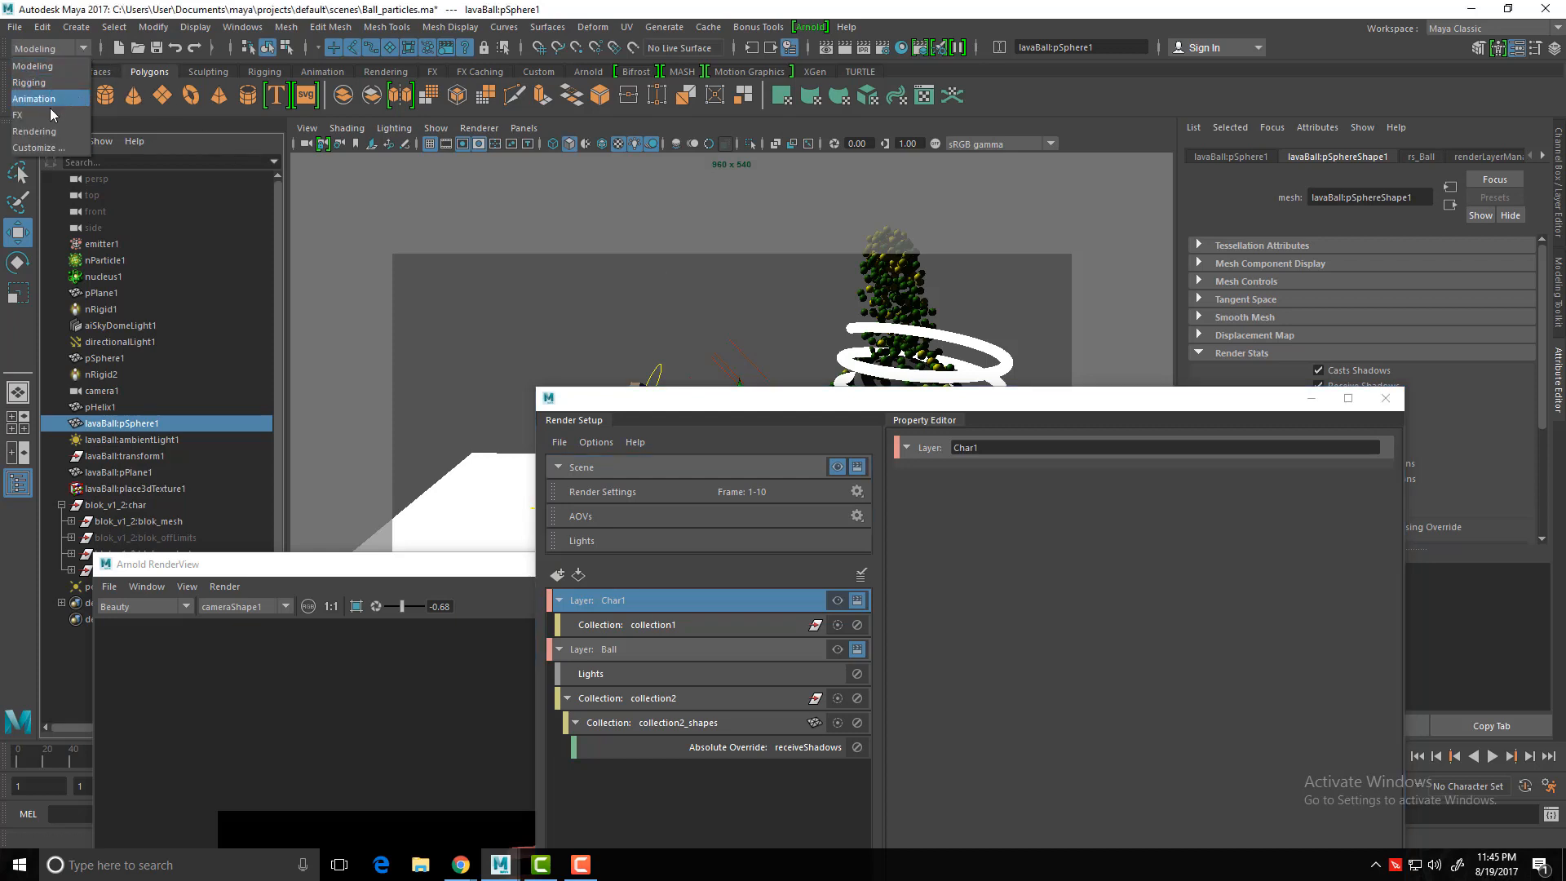
{"action": "left_click", "coordinate": [33, 131]}
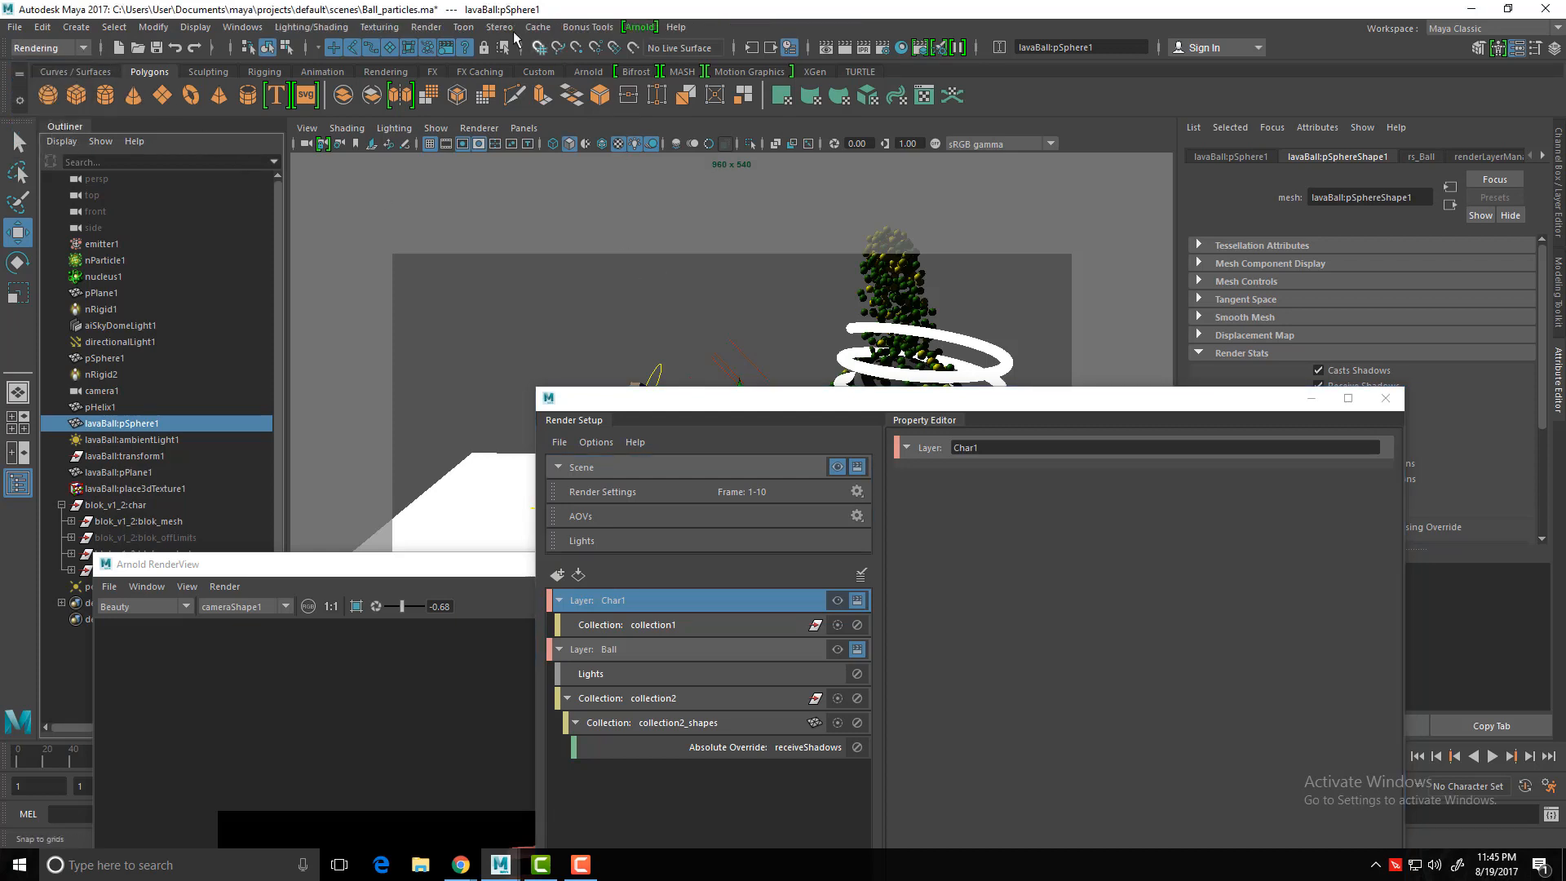
Step: Examine the Render Sequence options, including Render All Layers, and close them without rendering
{"action": "left_click", "coordinate": [424, 30]}
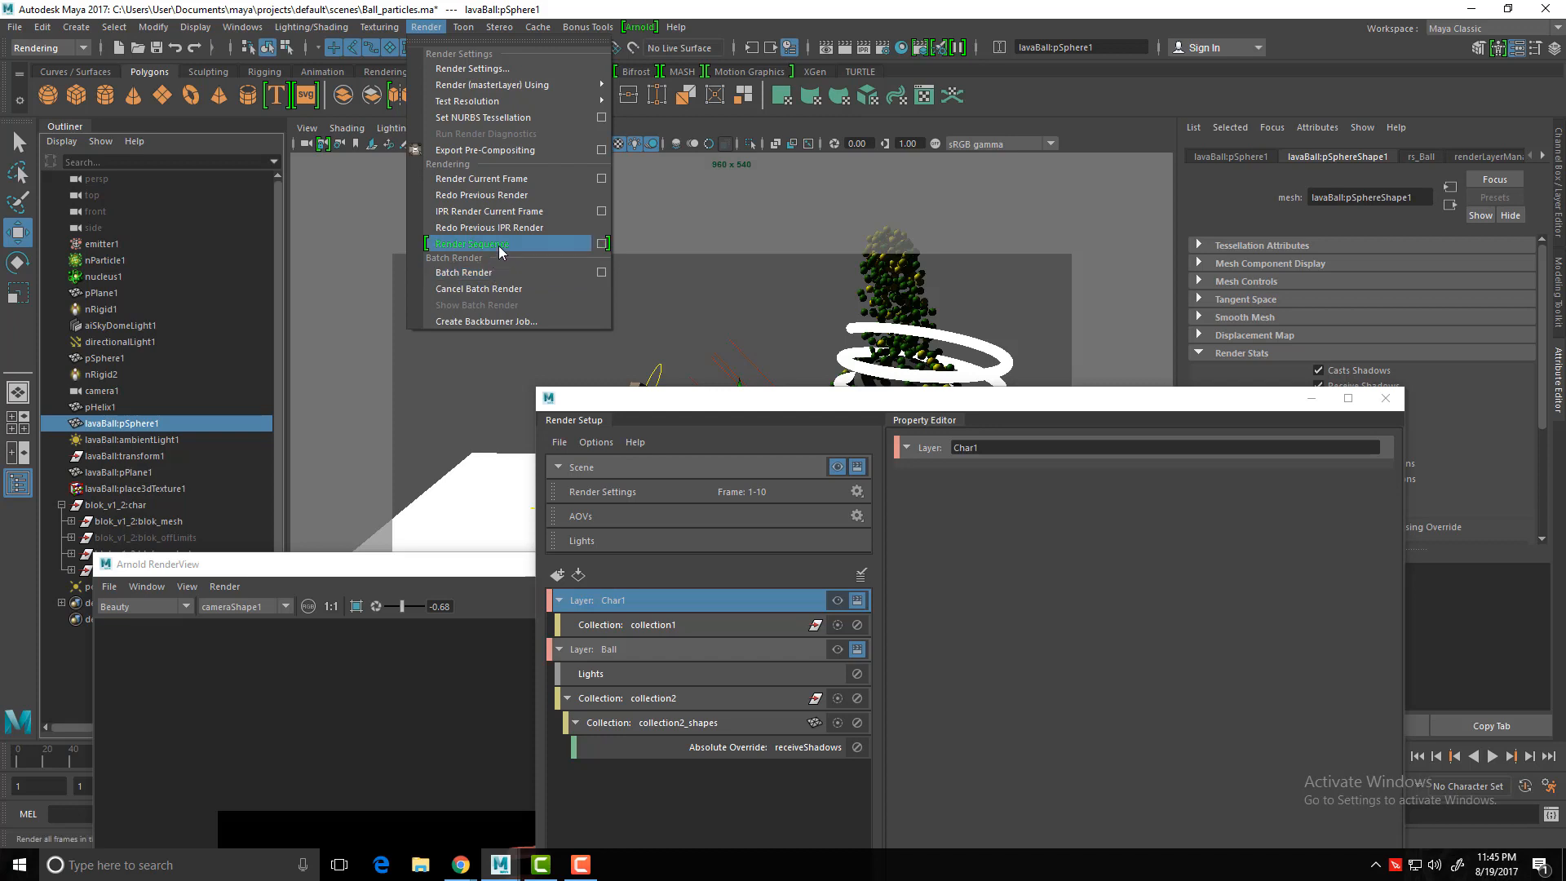
{"action": "left_click", "coordinate": [599, 244]}
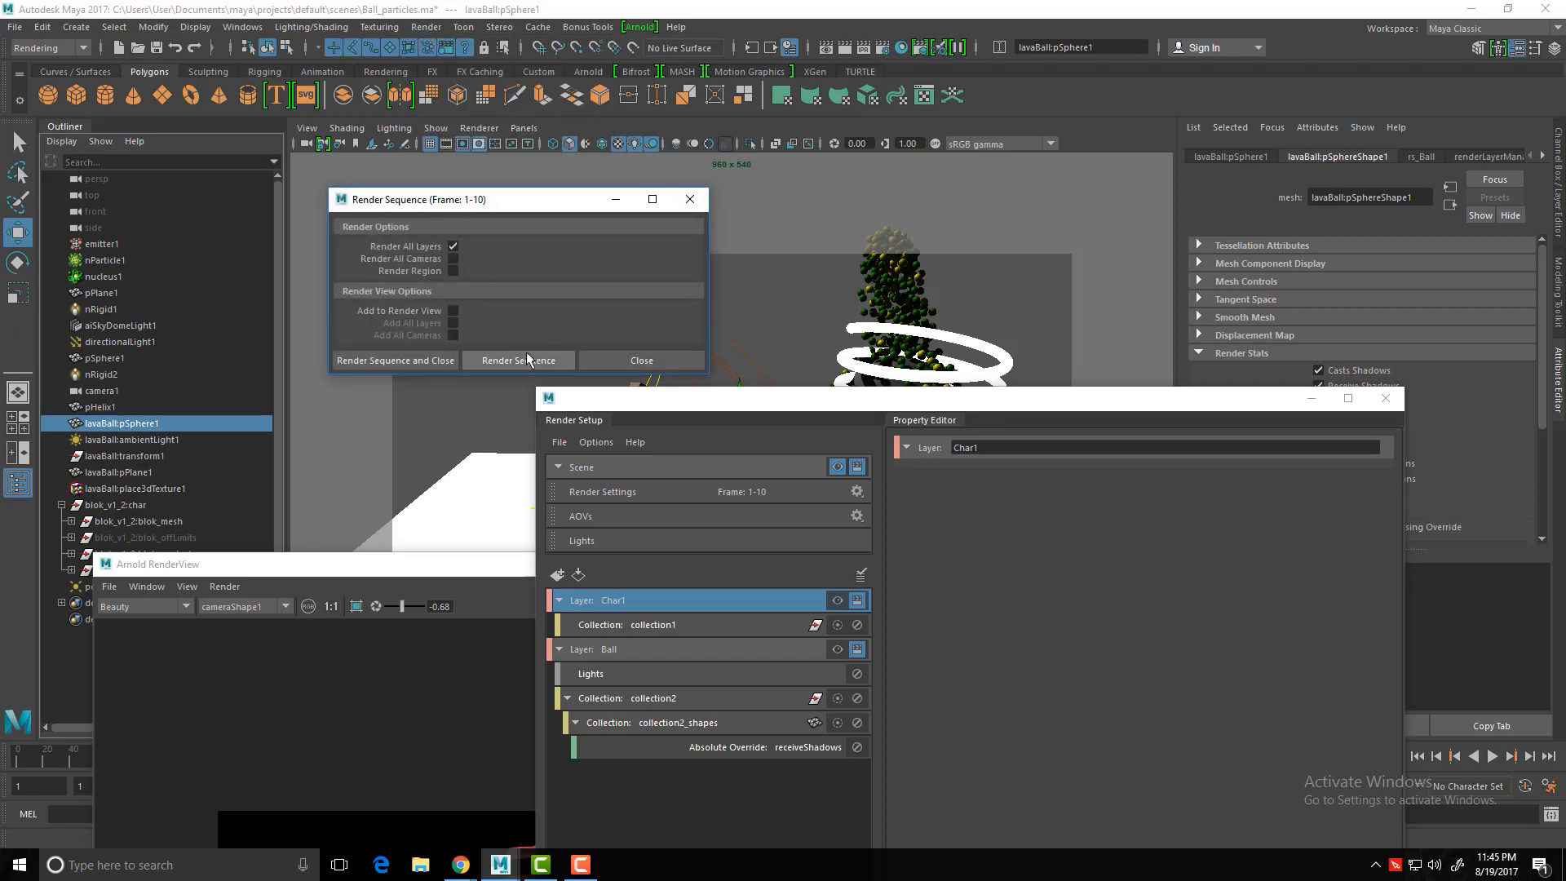
{"action": "left_click", "coordinate": [607, 363]}
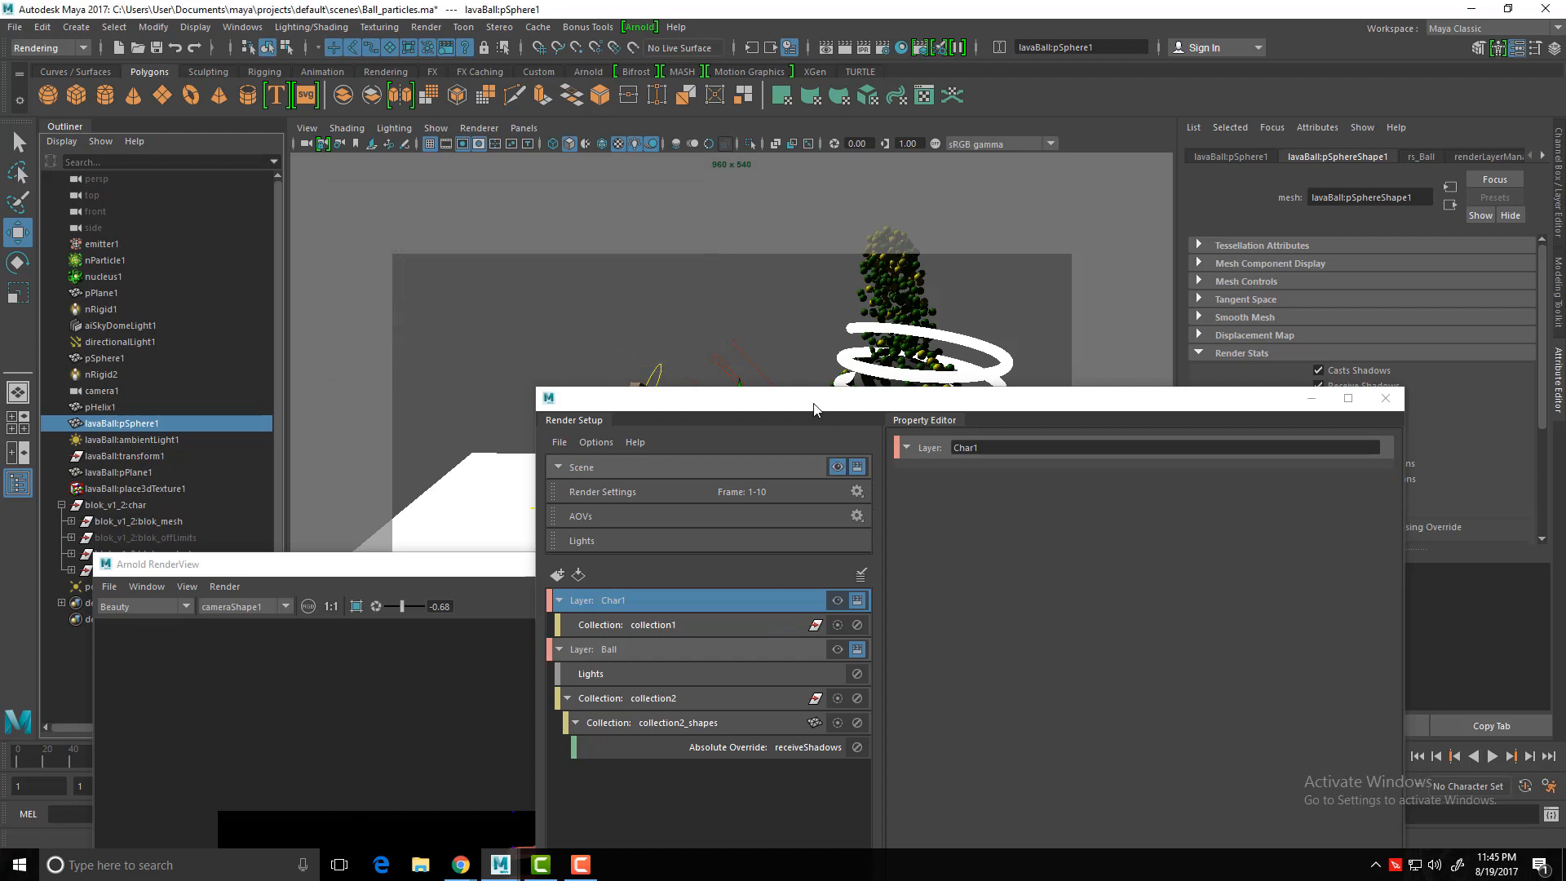
Step: Rearrange the Render Setup and Arnold RenderView windows to bring the full scene's render back into view
{"action": "left_click_drag", "start_coordinate": [814, 403], "coordinate": [875, 188]}
{"action": "left_click_drag", "start_coordinate": [452, 574], "coordinate": [649, 290]}
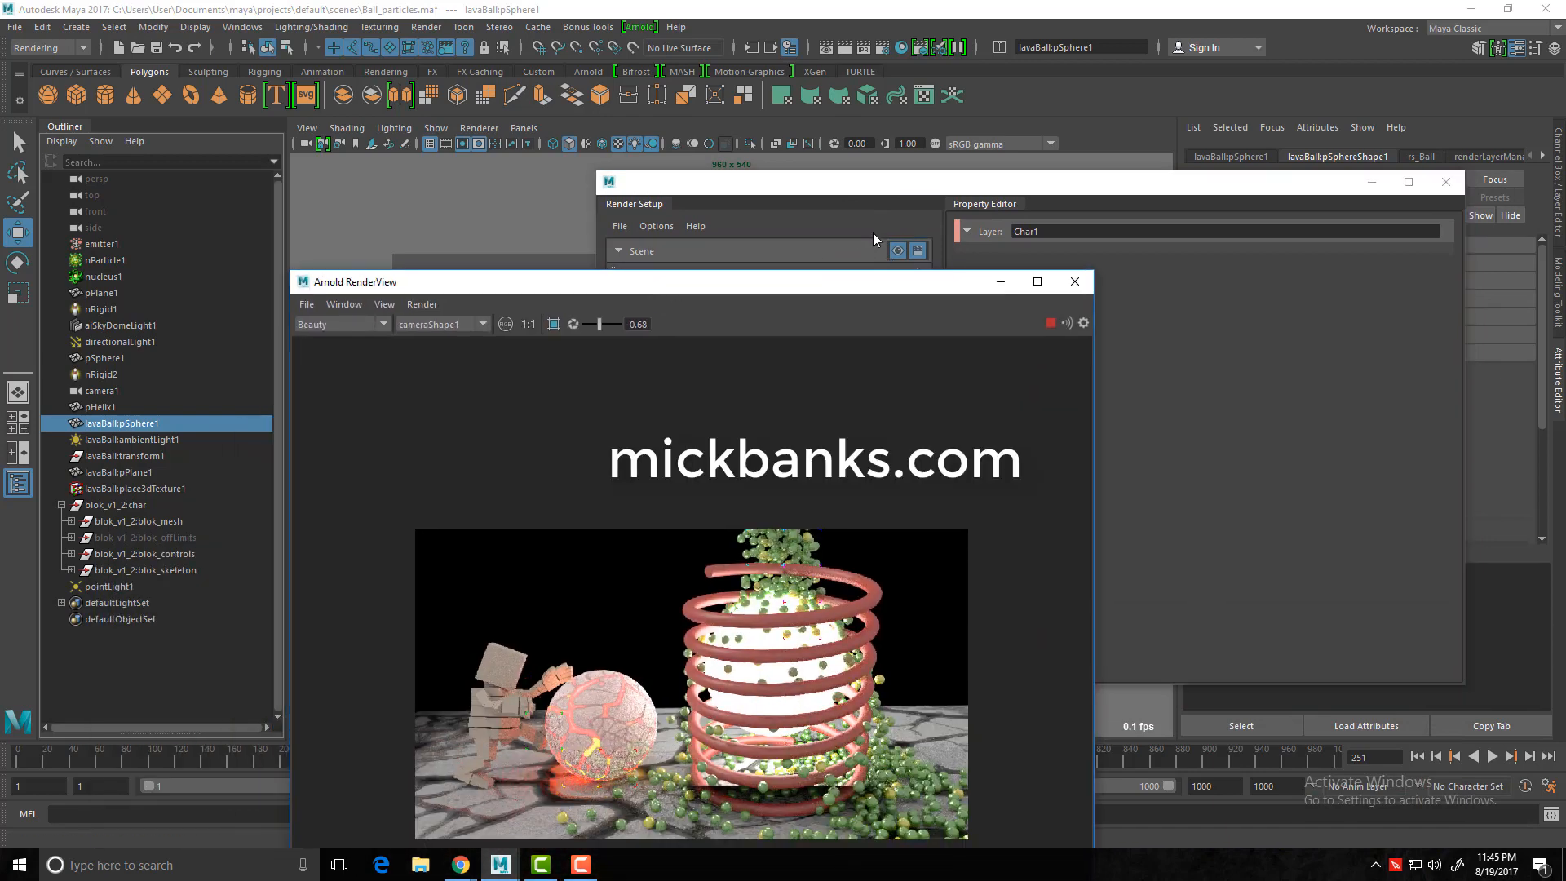